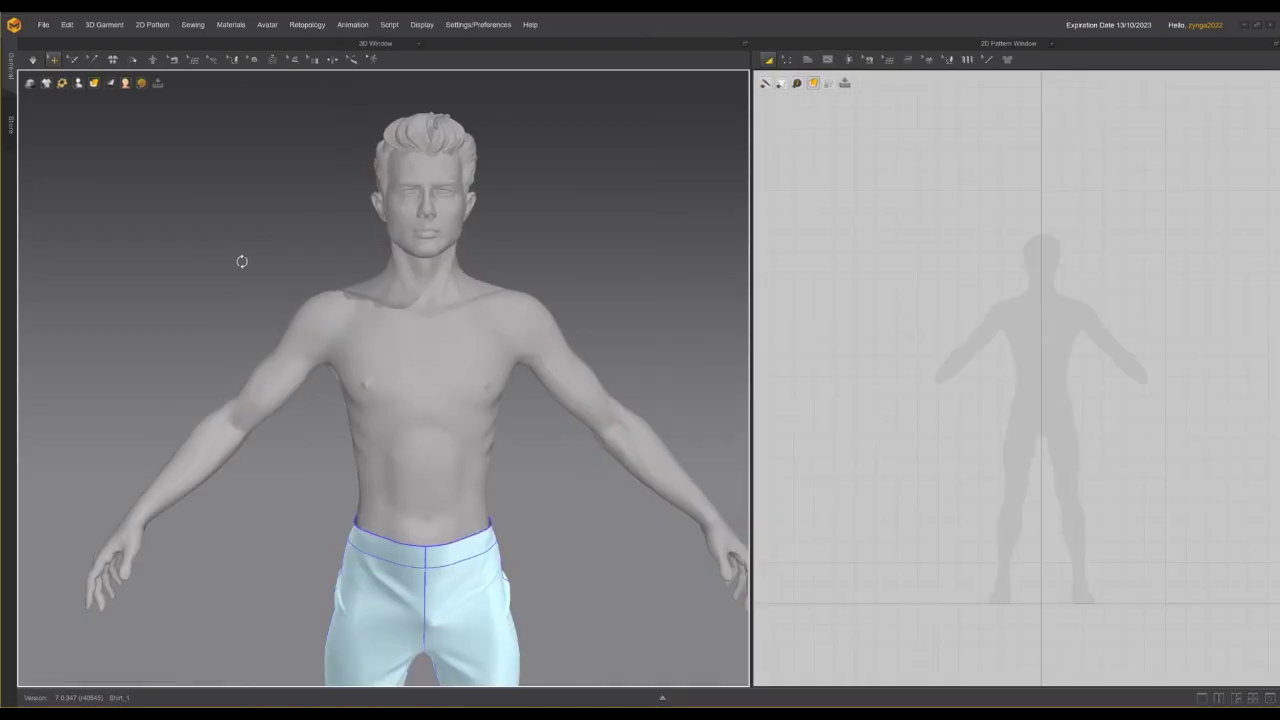
# Open the Avatar menu to reach the male avatar's commands
pyautogui.click(267, 25)
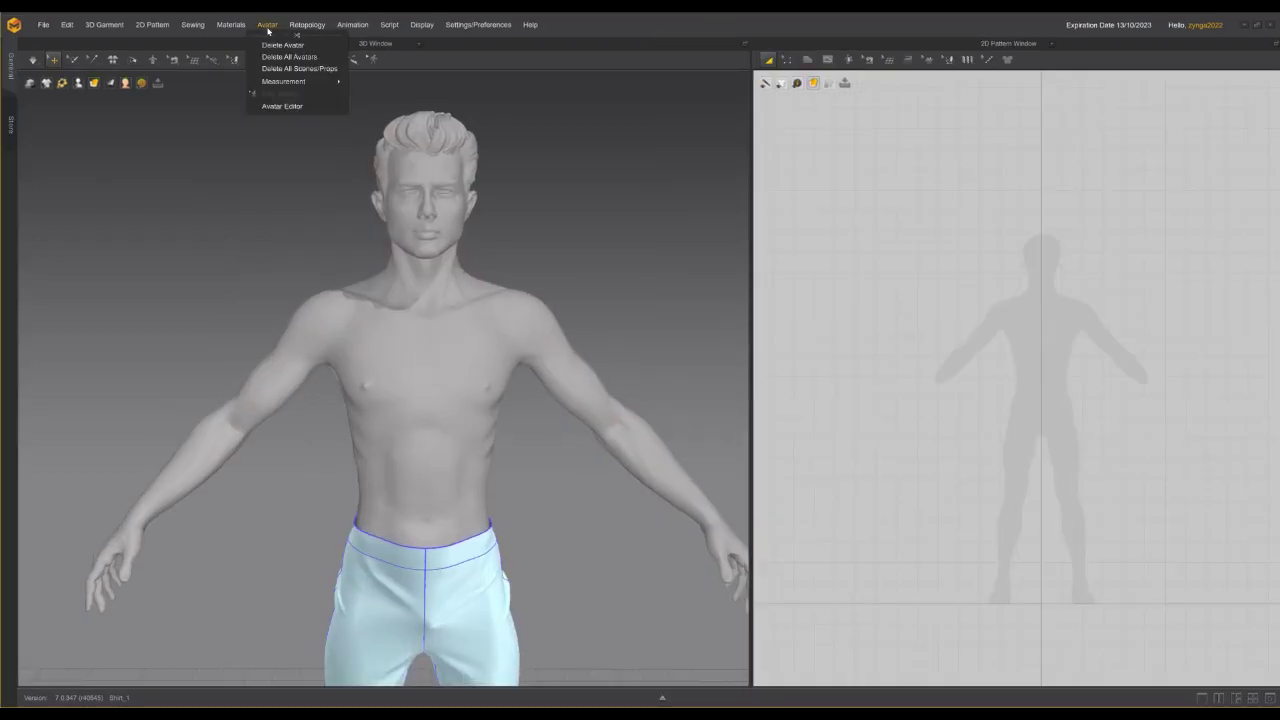
# Add a Basic Circumference Measure across the avatar's chest between two points
pyautogui.moveTo(287, 82)
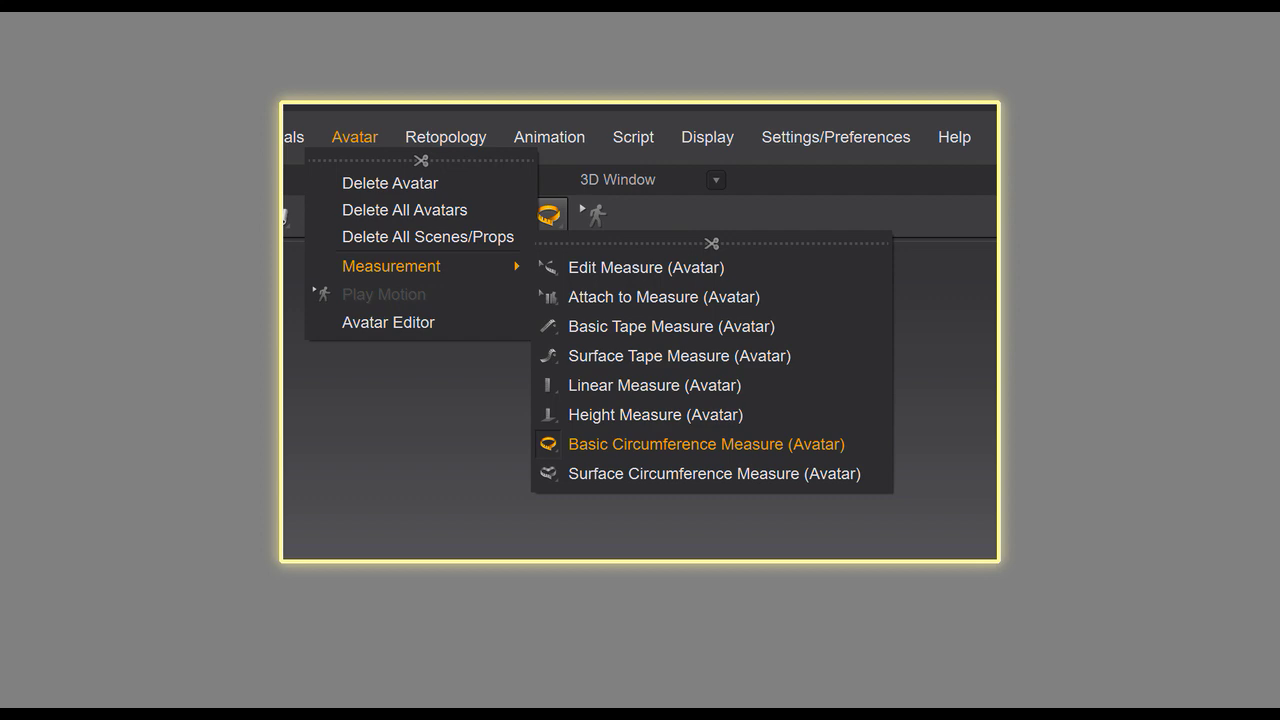
pyautogui.click(706, 444)
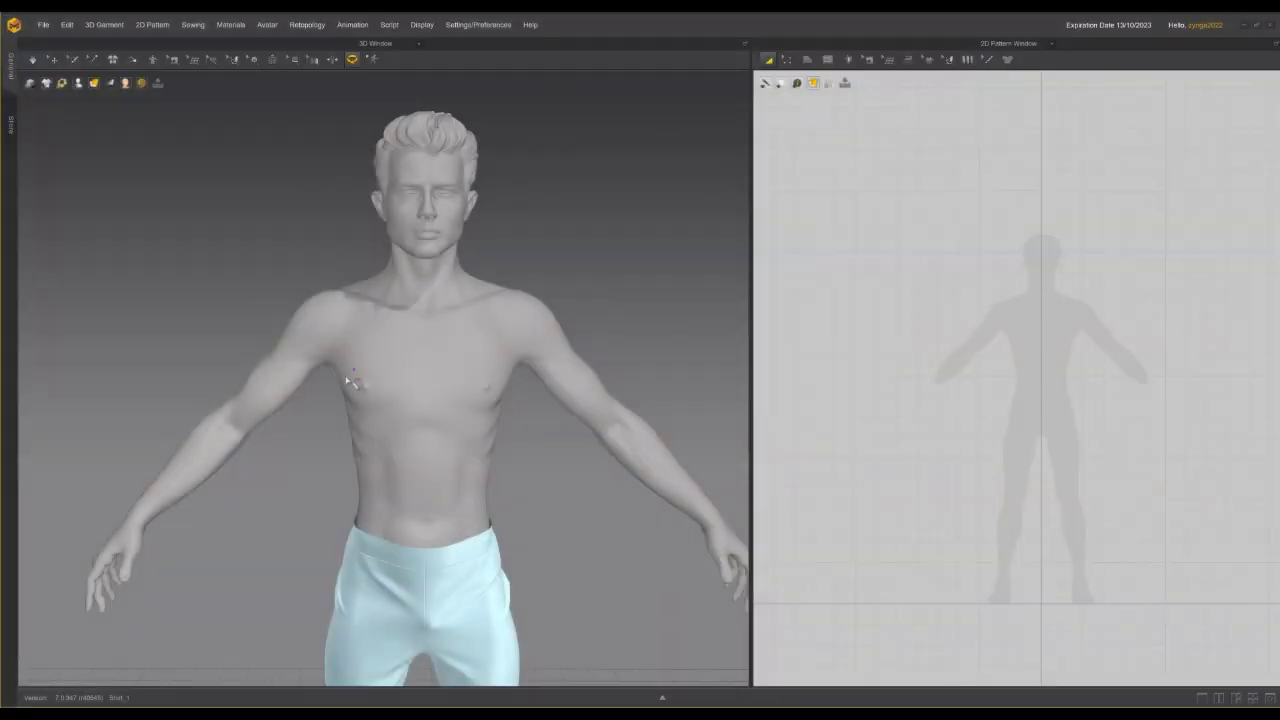
pyautogui.click(342, 379)
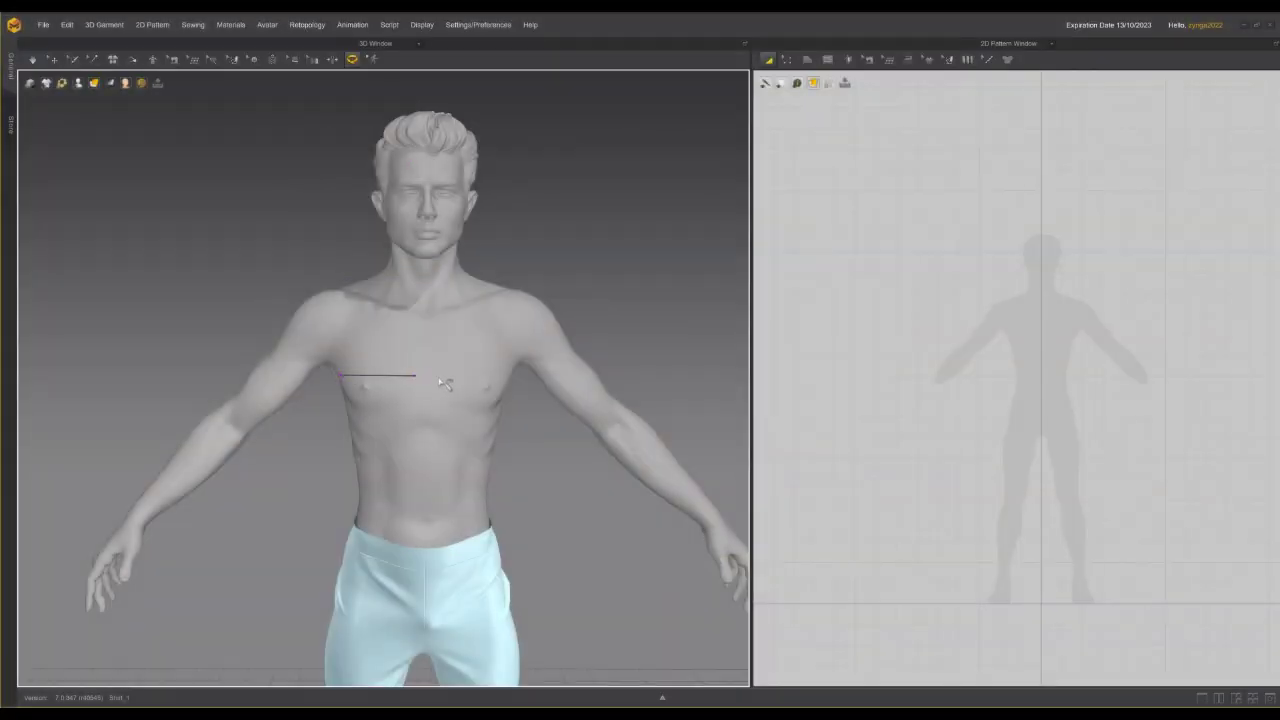
pyautogui.click(506, 380)
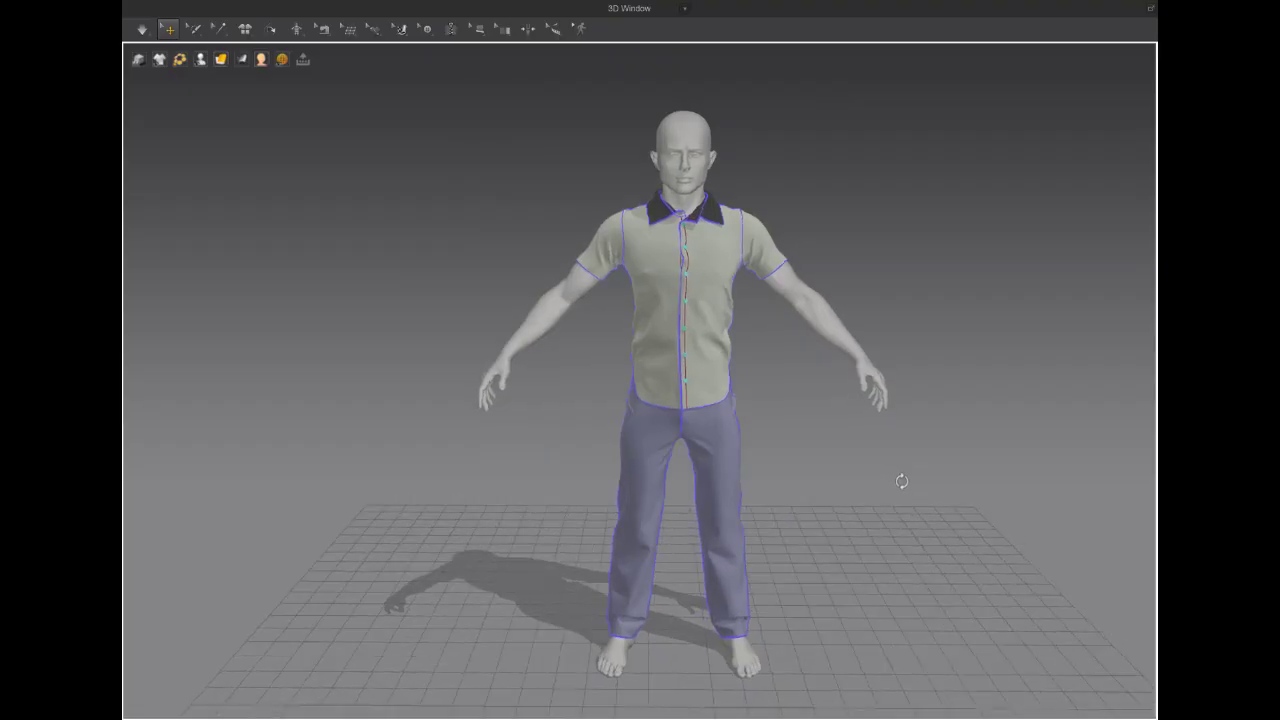
pyautogui.moveTo(901, 481); pyautogui.dragTo(1014, 491, button='right')
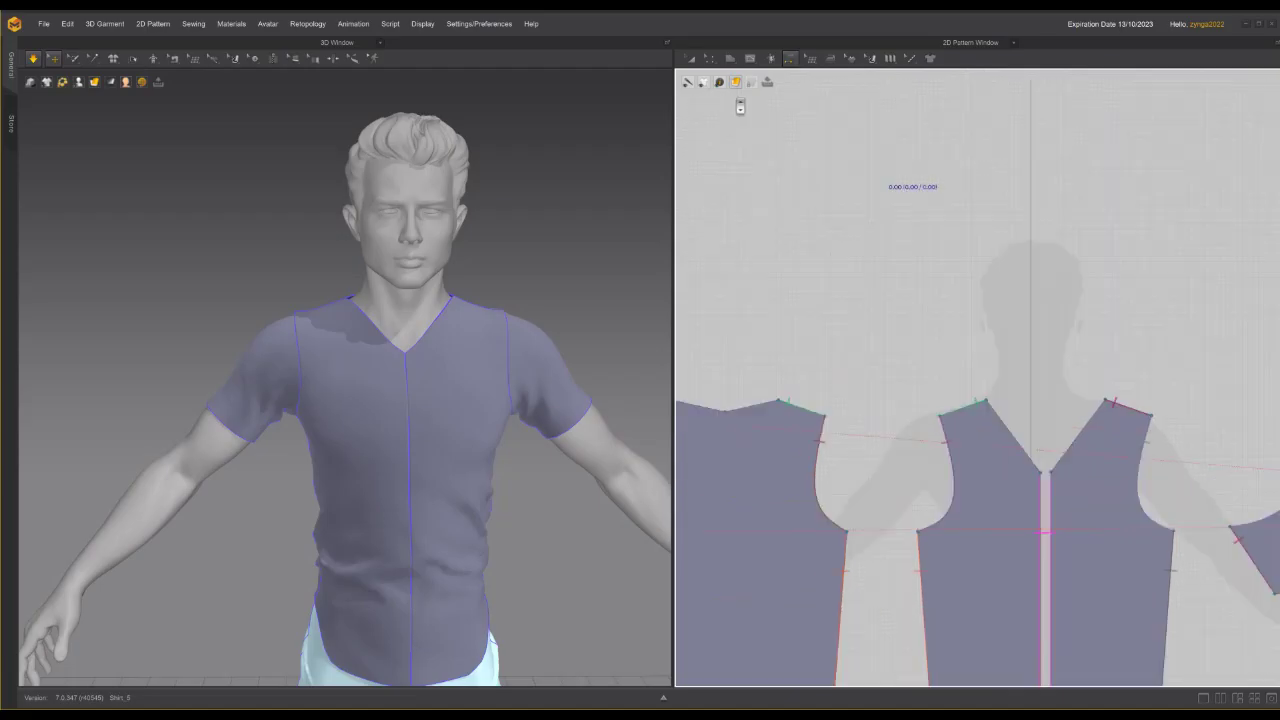
# Switch to the Edit Pattern tool for the loaded V-neck T-shirt
pyautogui.click(737, 84)
# Raise the centre-front neckline points to close the V, then simulate
pyautogui.click(1050, 474)
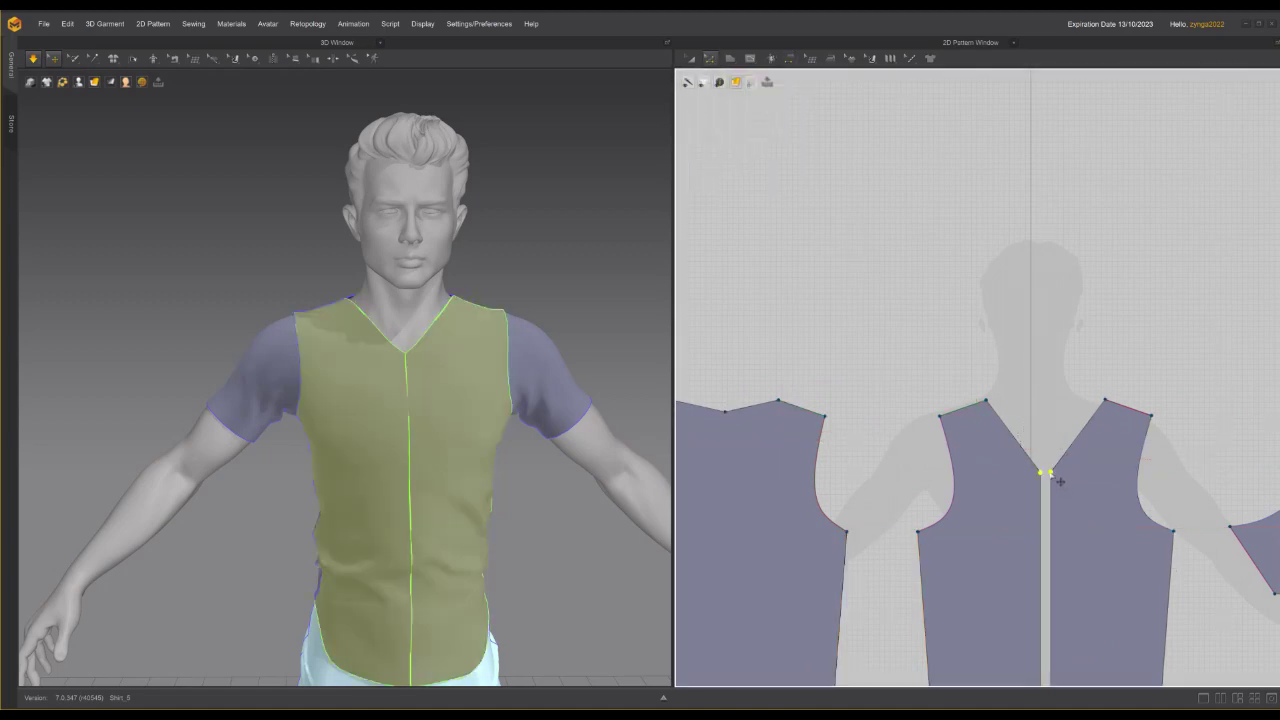
pyautogui.moveTo(1060, 482); pyautogui.dragTo(1057, 449)
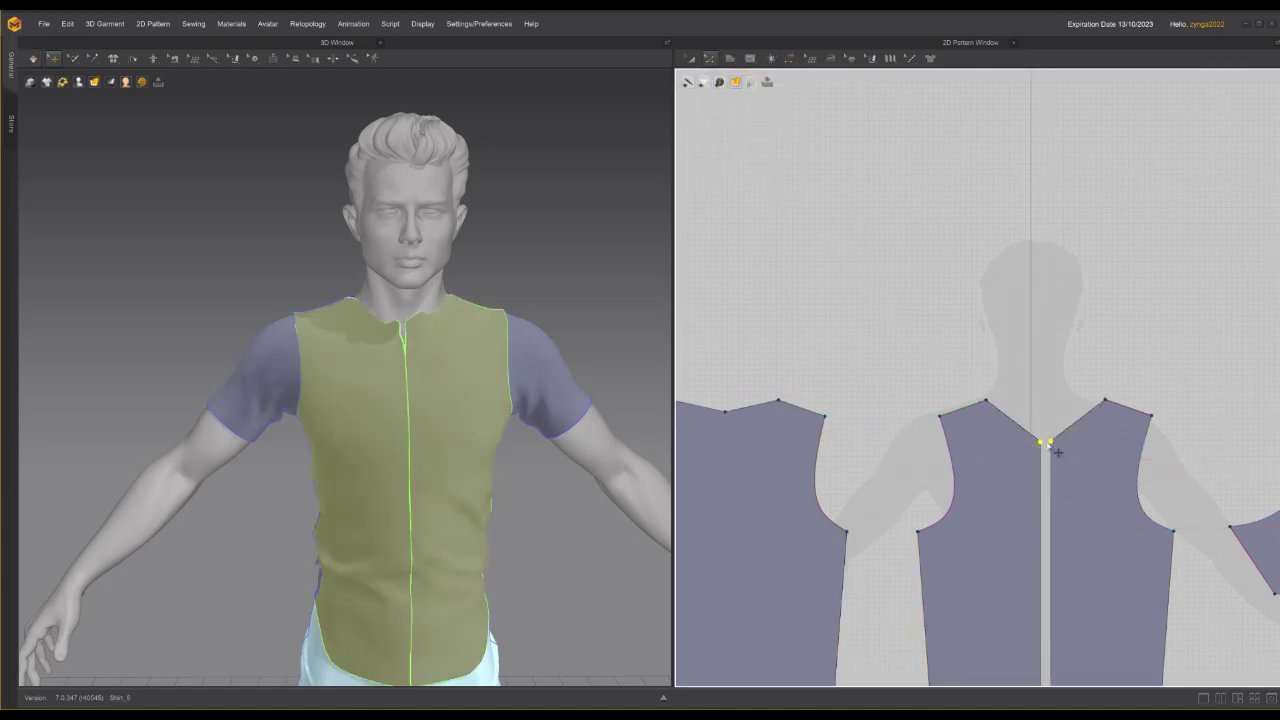
pyautogui.click(33, 58)
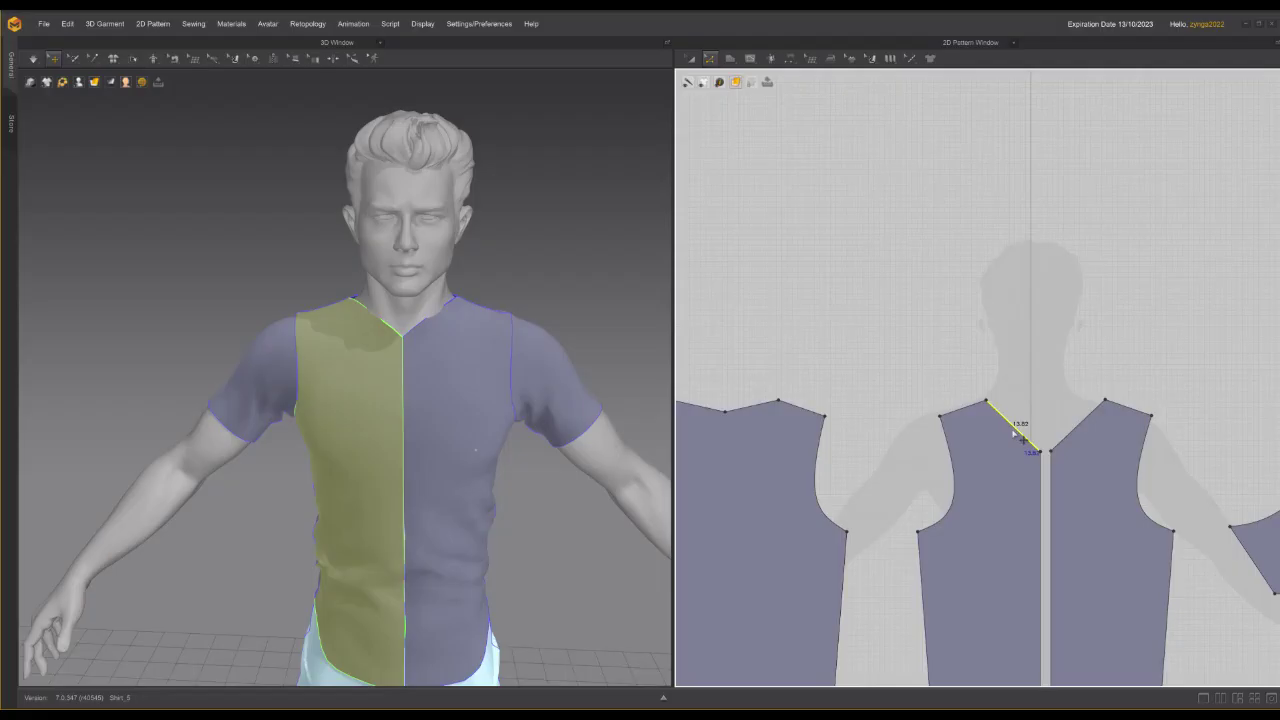
# Split the left and right front neckline segments with Split Line
pyautogui.rightClick(1014, 428)
pyautogui.click(609, 449)
pyautogui.rightClick(1081, 432)
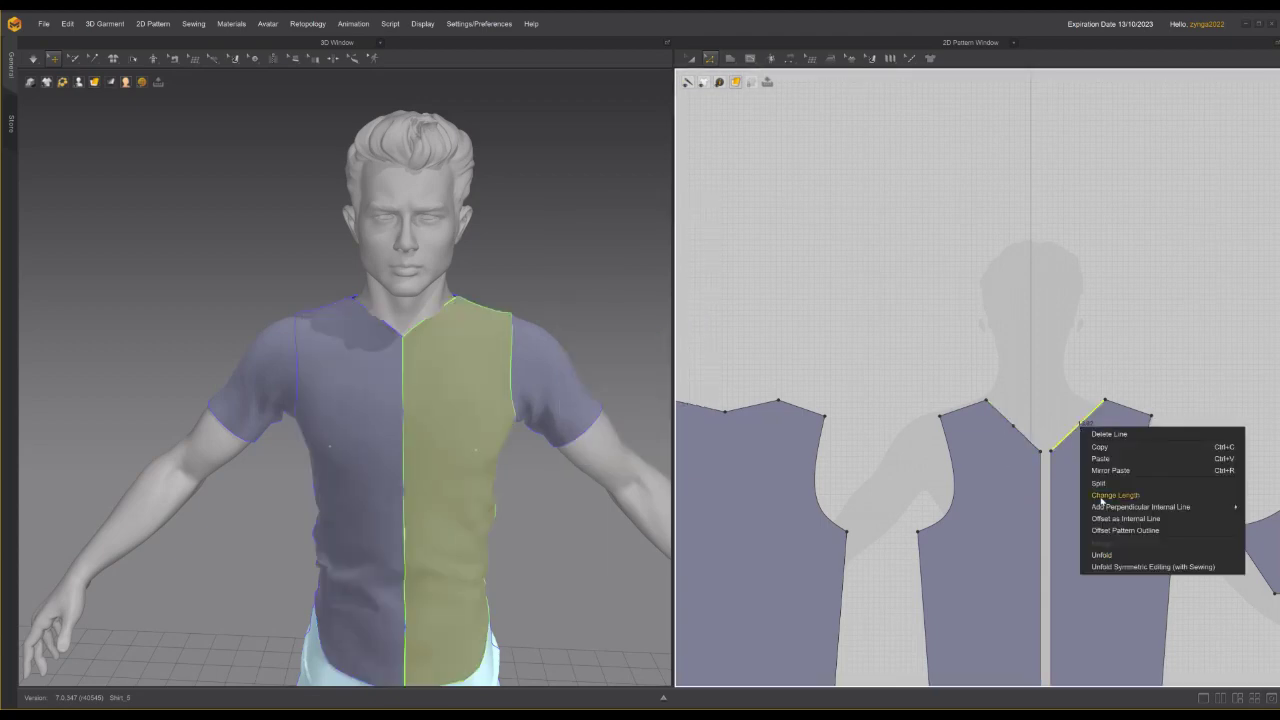
pyautogui.click(1108, 496)
pyautogui.click(609, 449)
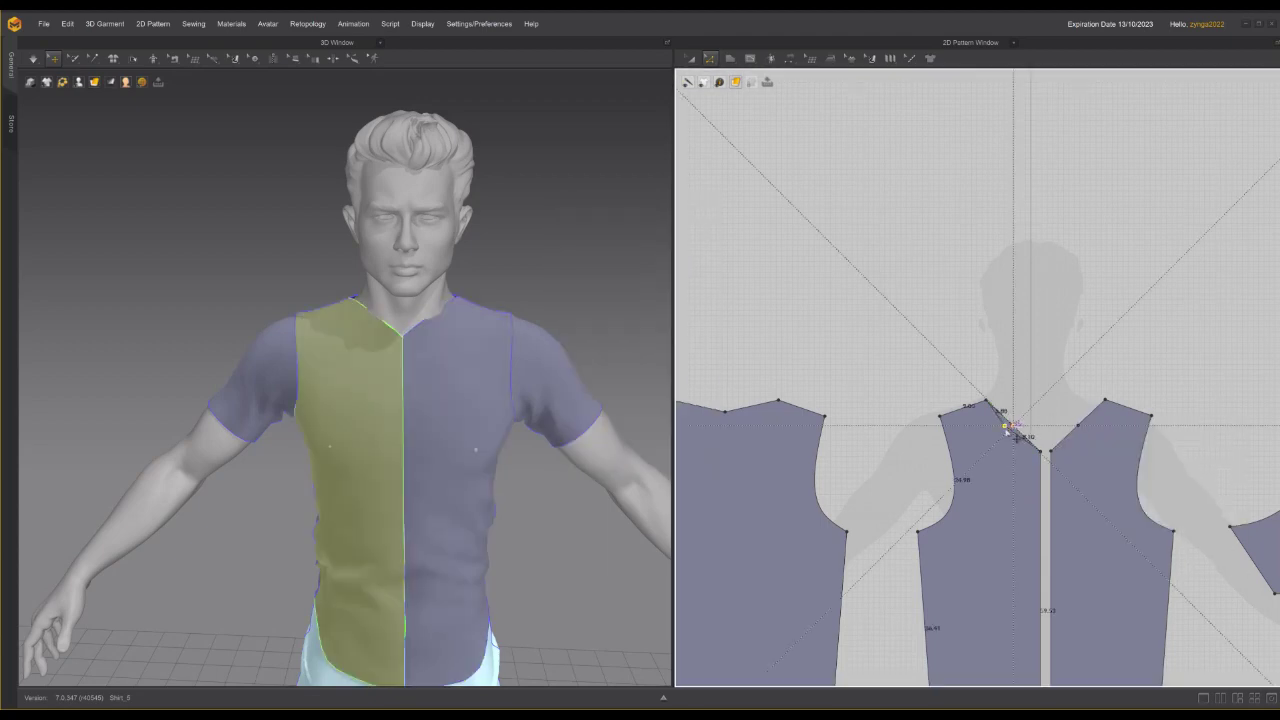
pyautogui.click(1083, 427)
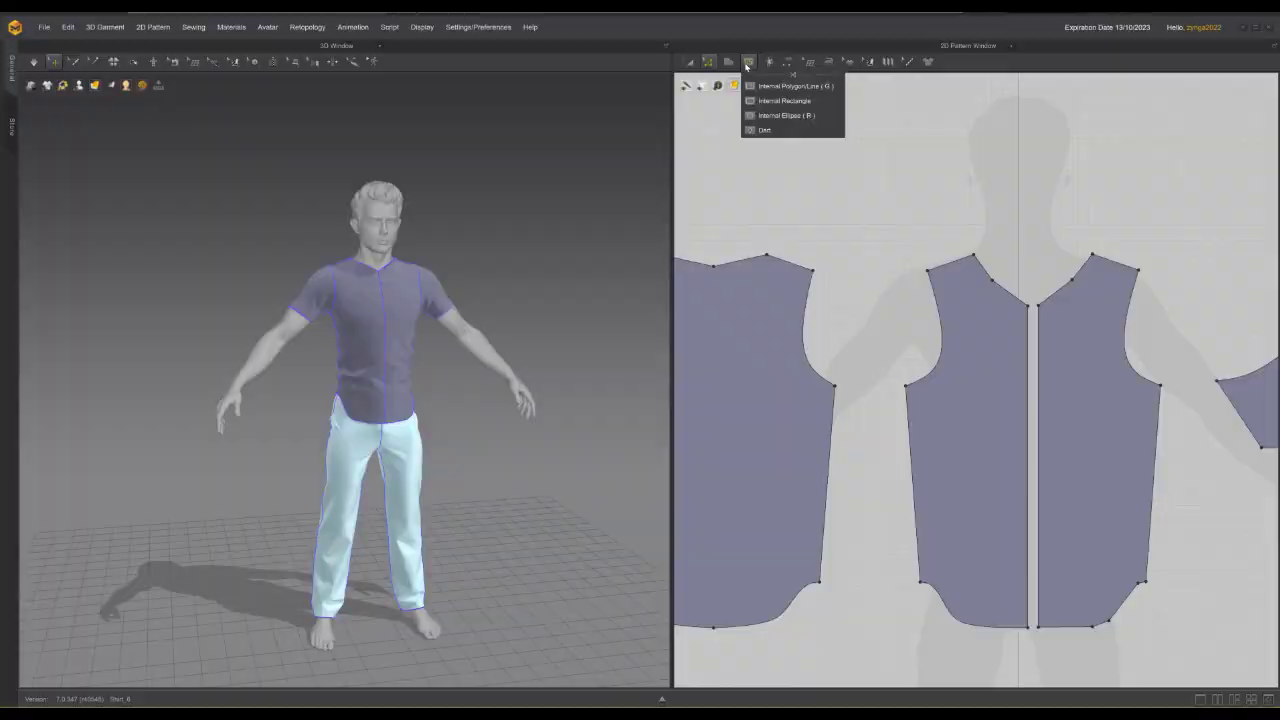
# Draw a thin 50 cm rectangular strip and adjust its top and bottom edge lengths
pyautogui.moveTo(857, 305); pyautogui.dragTo(875, 614)
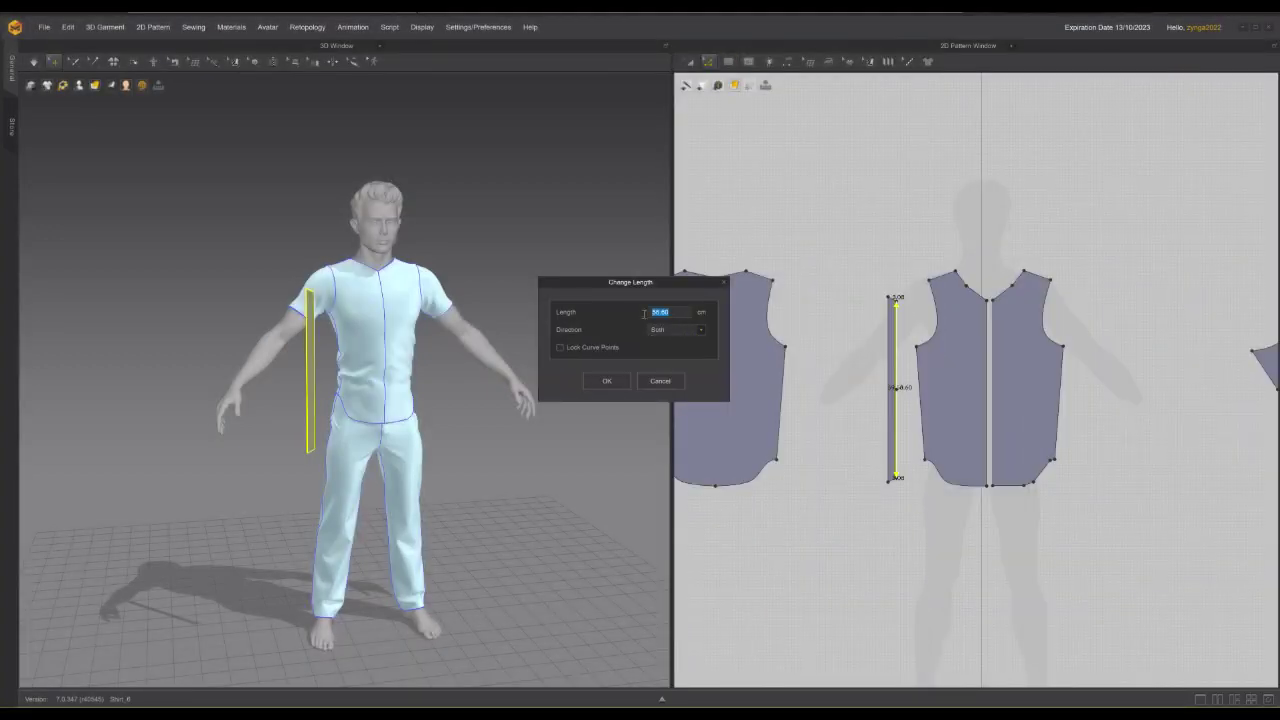
pyautogui.write('50.53')
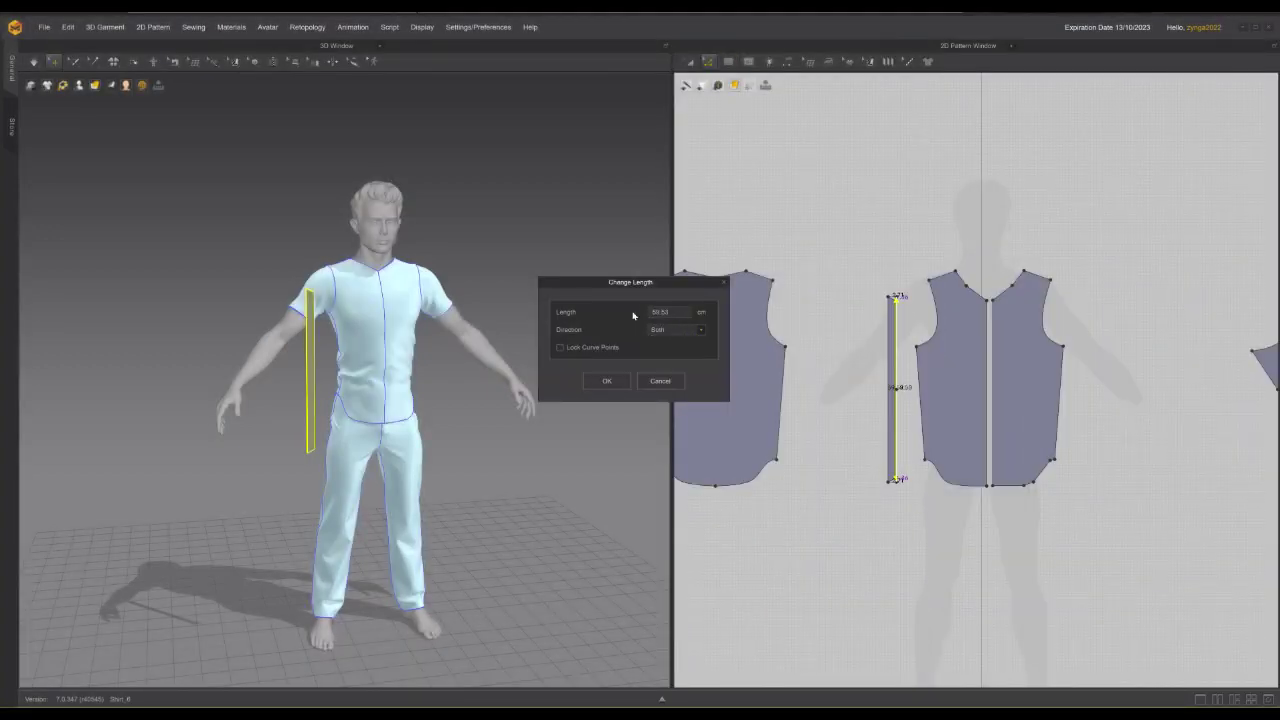
pyautogui.click(606, 381)
pyautogui.scroll(4, 900, 257)
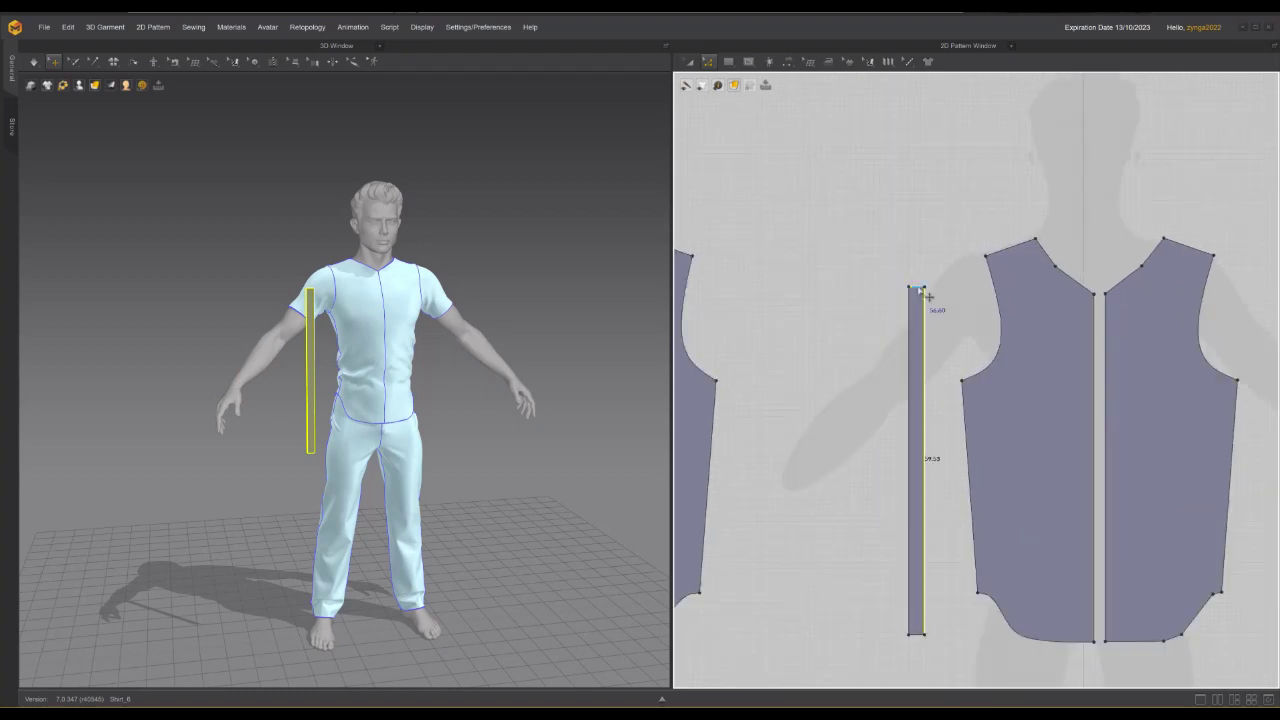
pyautogui.rightClick(918, 289)
pyautogui.click(955, 354)
pyautogui.click(606, 381)
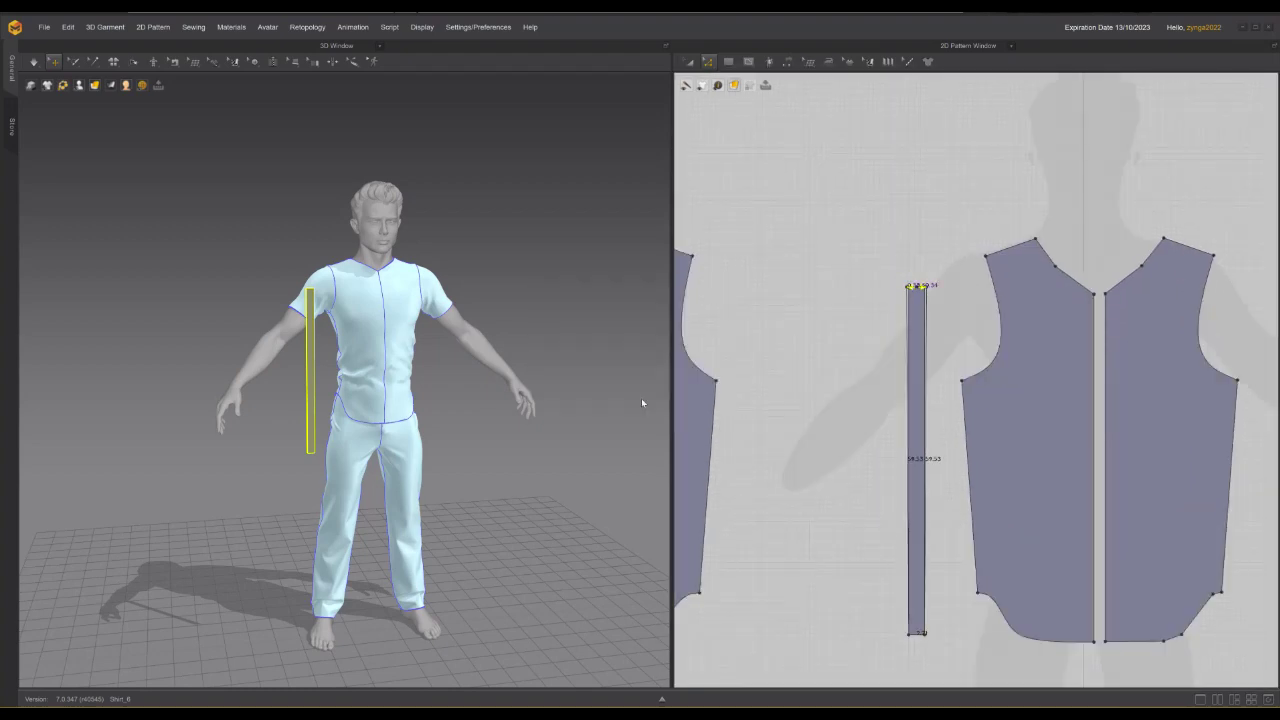
pyautogui.rightClick(916, 634)
pyautogui.click(951, 552)
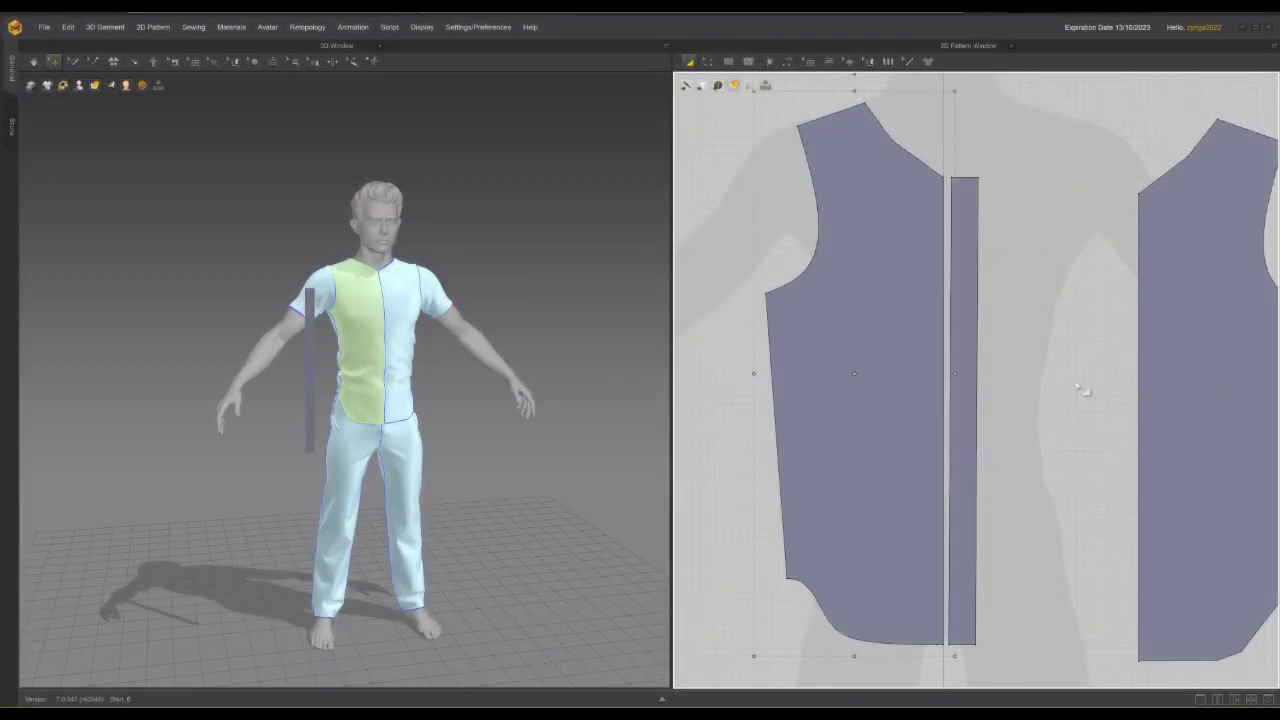
pyautogui.click(971, 361)
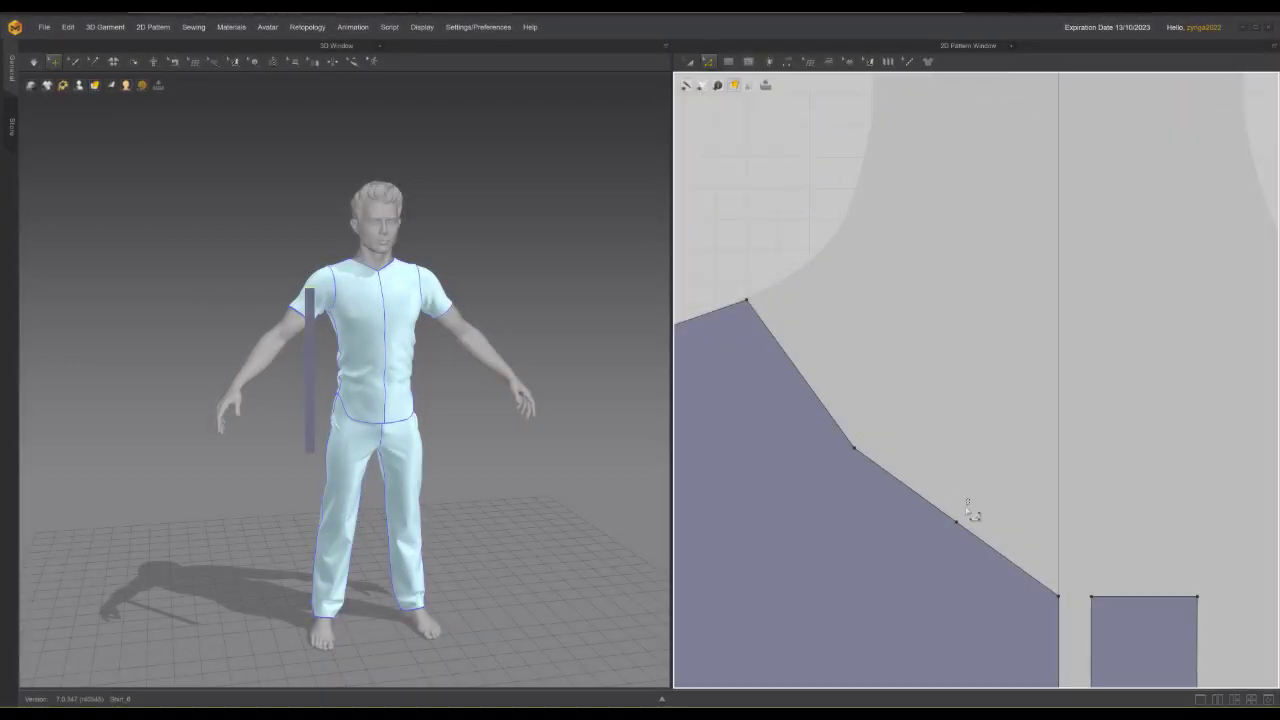
# Drag the front panel's centre-front edge outward to widen it
pyautogui.click(957, 521)
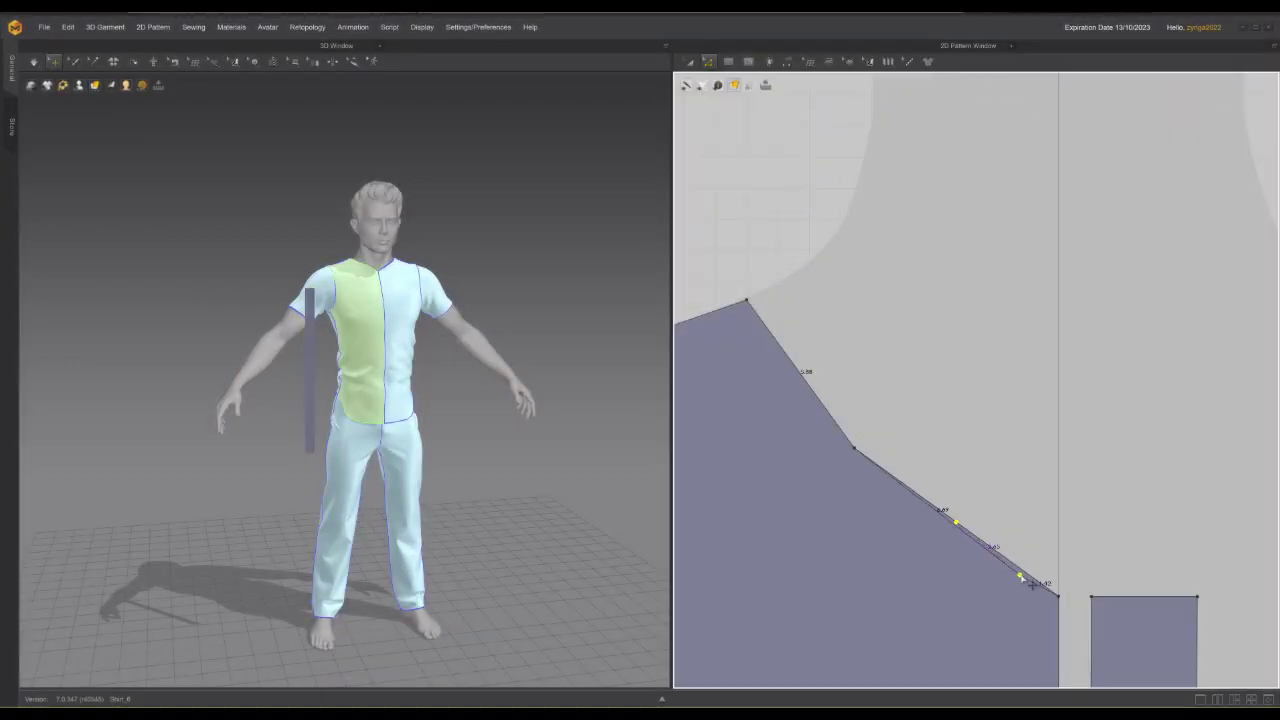
pyautogui.moveTo(1055, 600); pyautogui.dragTo(989, 180, button='middle')
pyautogui.scroll(-3, 1011, 660)
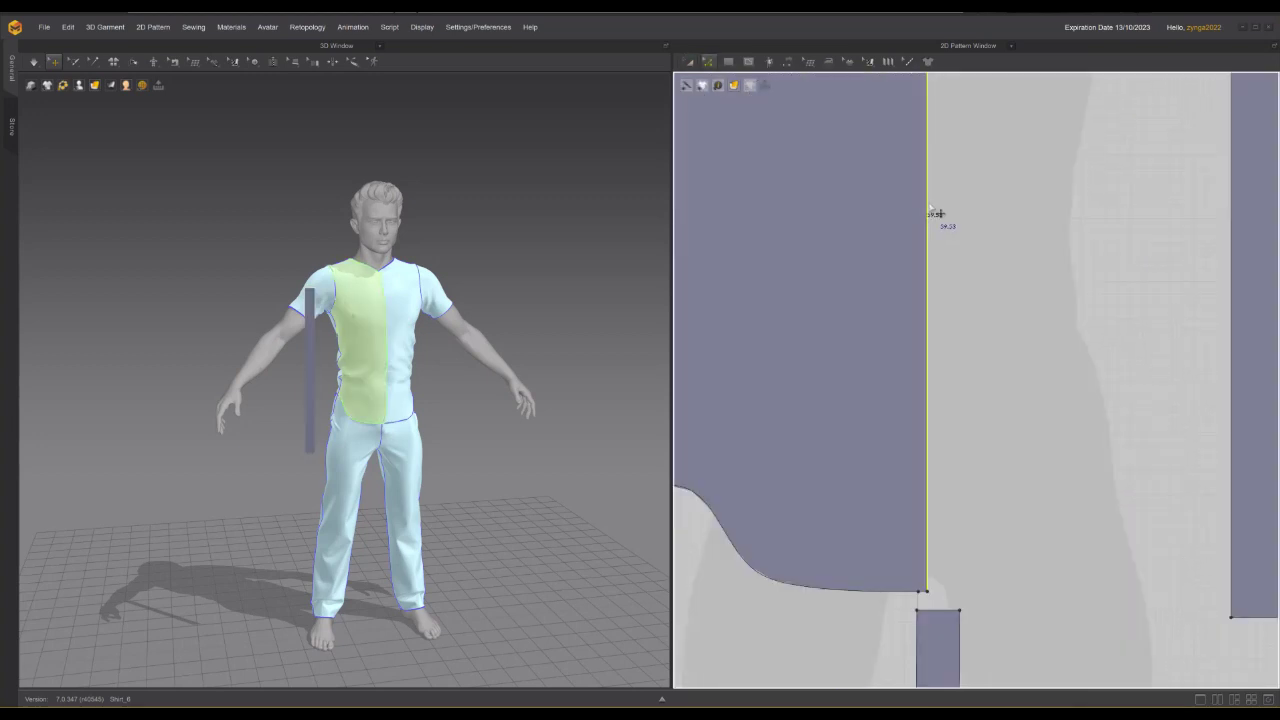
pyautogui.moveTo(930, 213); pyautogui.dragTo(965, 214)
pyautogui.scroll(-5, 980, 225)
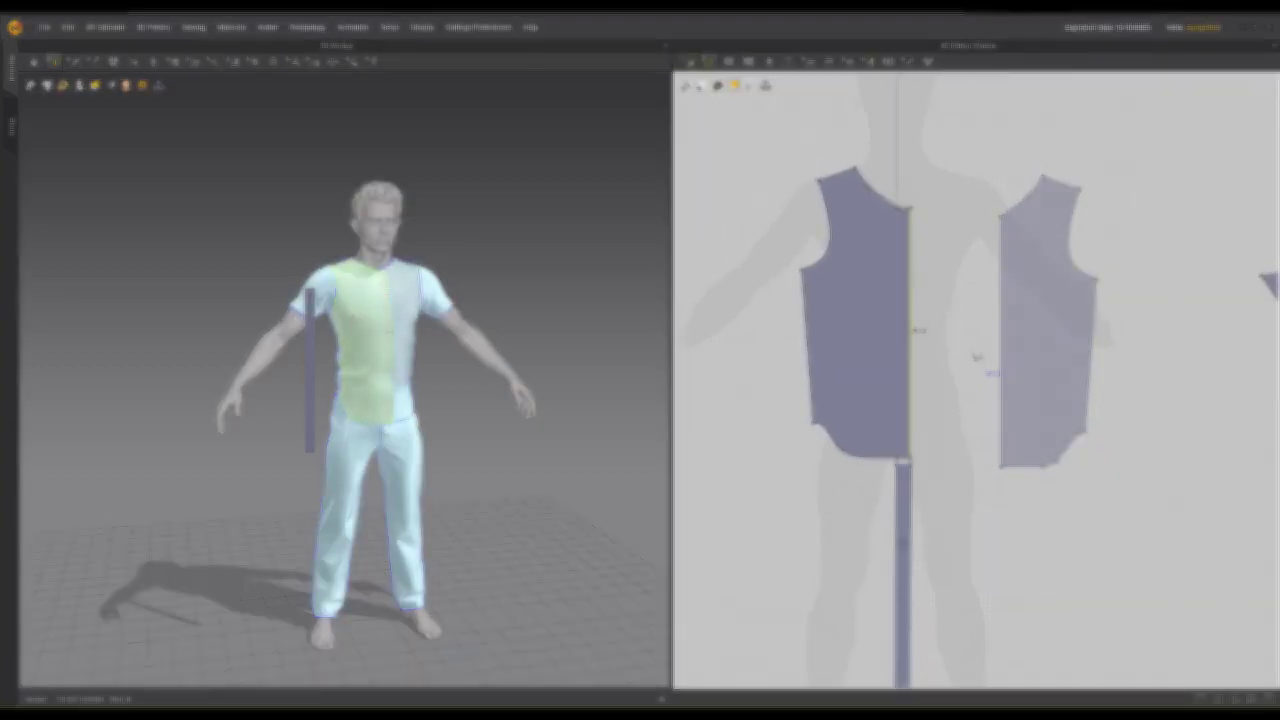
# Make a mirrored copy of the left front piece and place it beside the original
pyautogui.rightClick(928, 349)
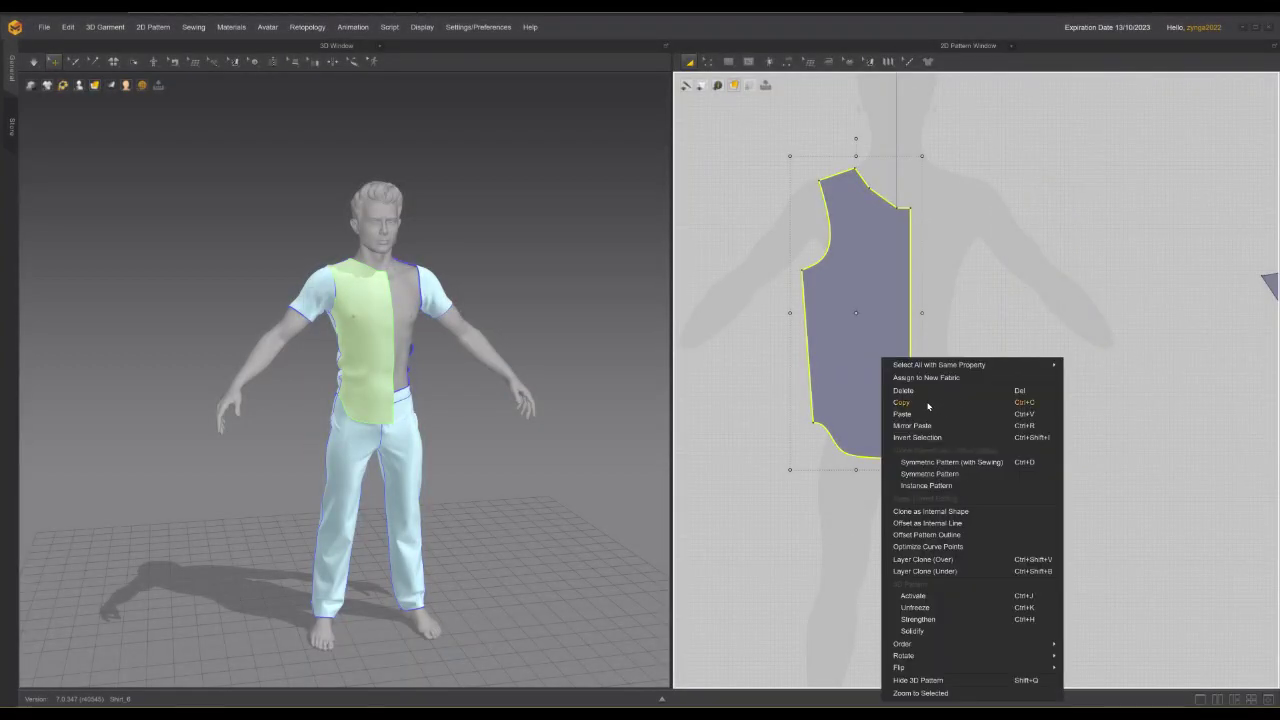
pyautogui.rightClick(894, 347)
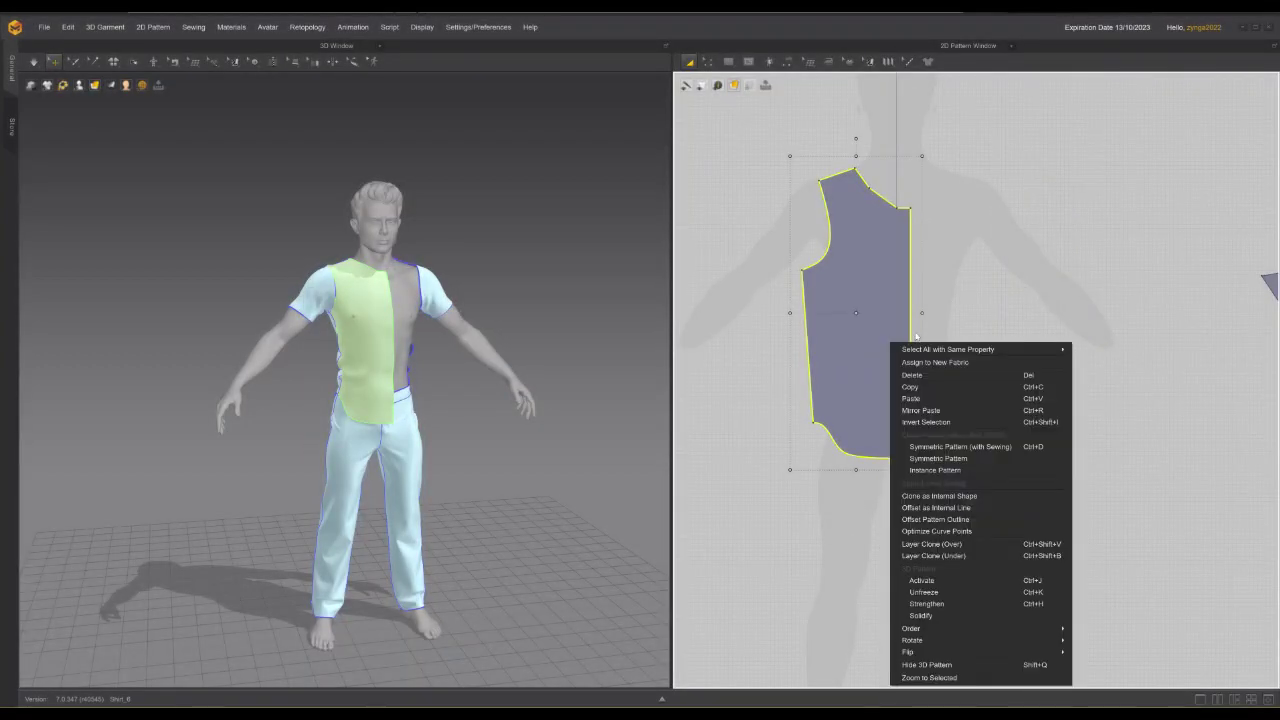
pyautogui.click(921, 410)
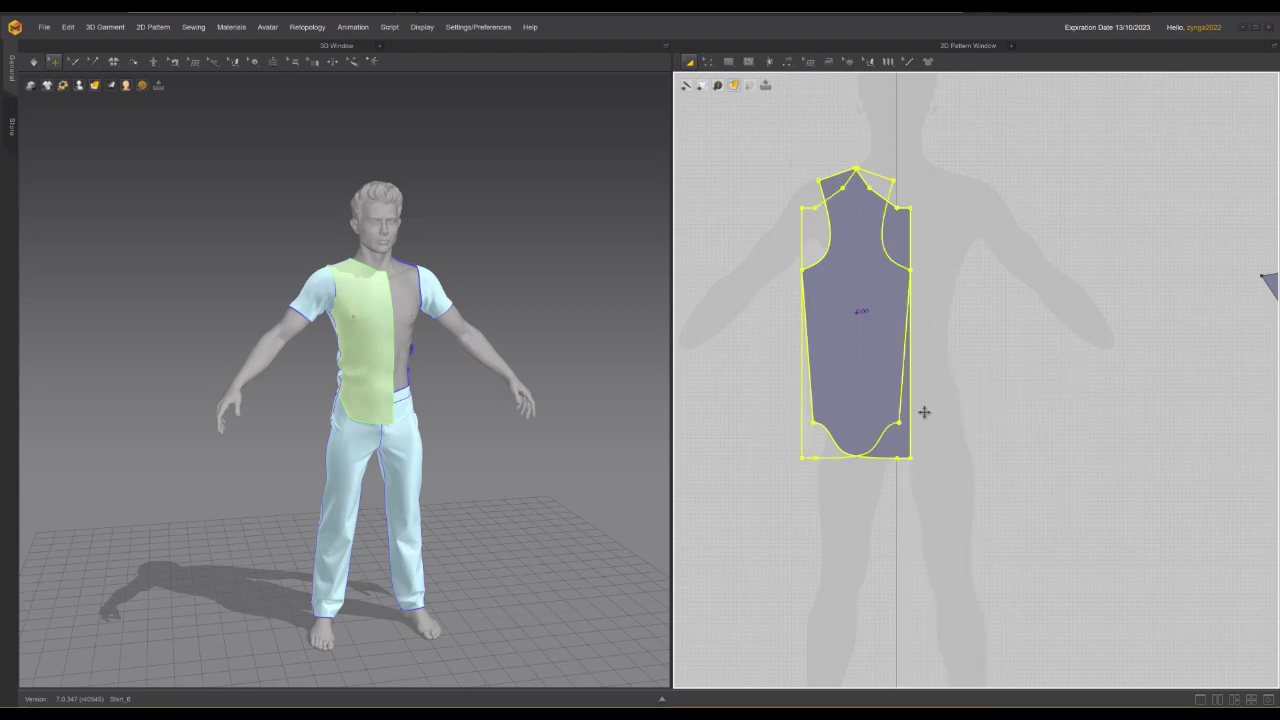
pyautogui.click(977, 313)
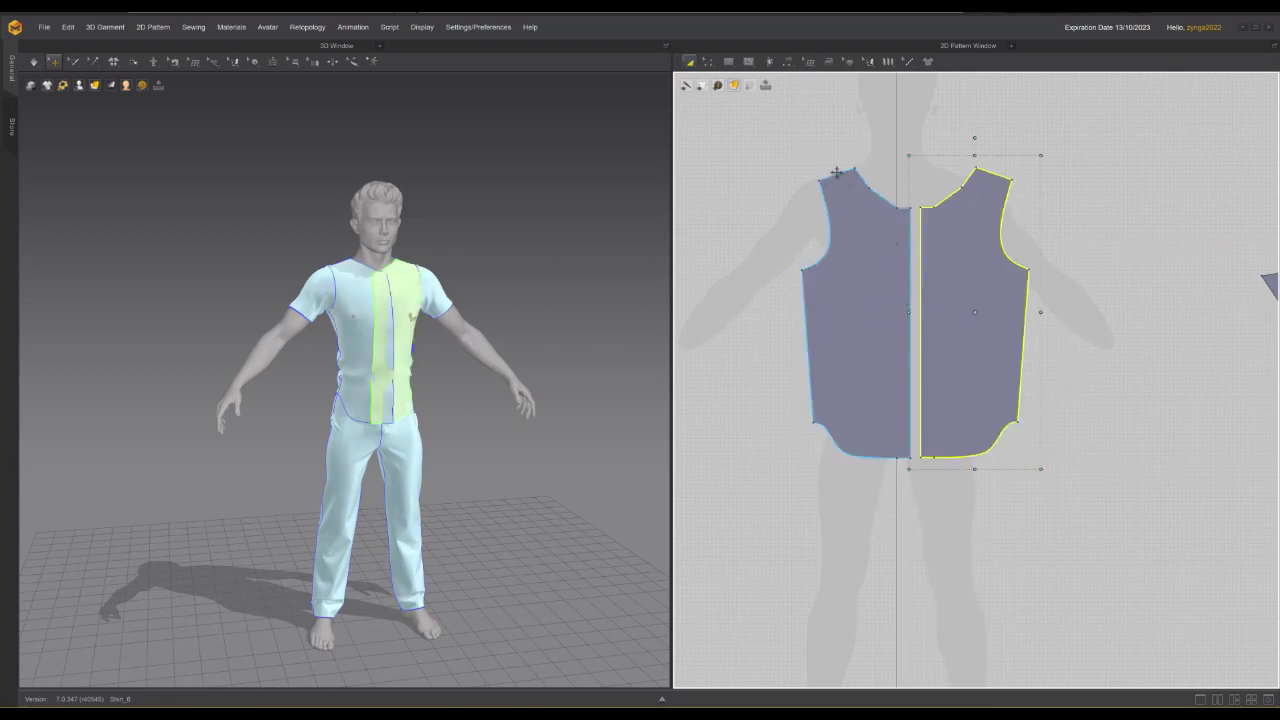
pyautogui.scroll(-1, 843, 250)
pyautogui.scroll(4, 843, 250)
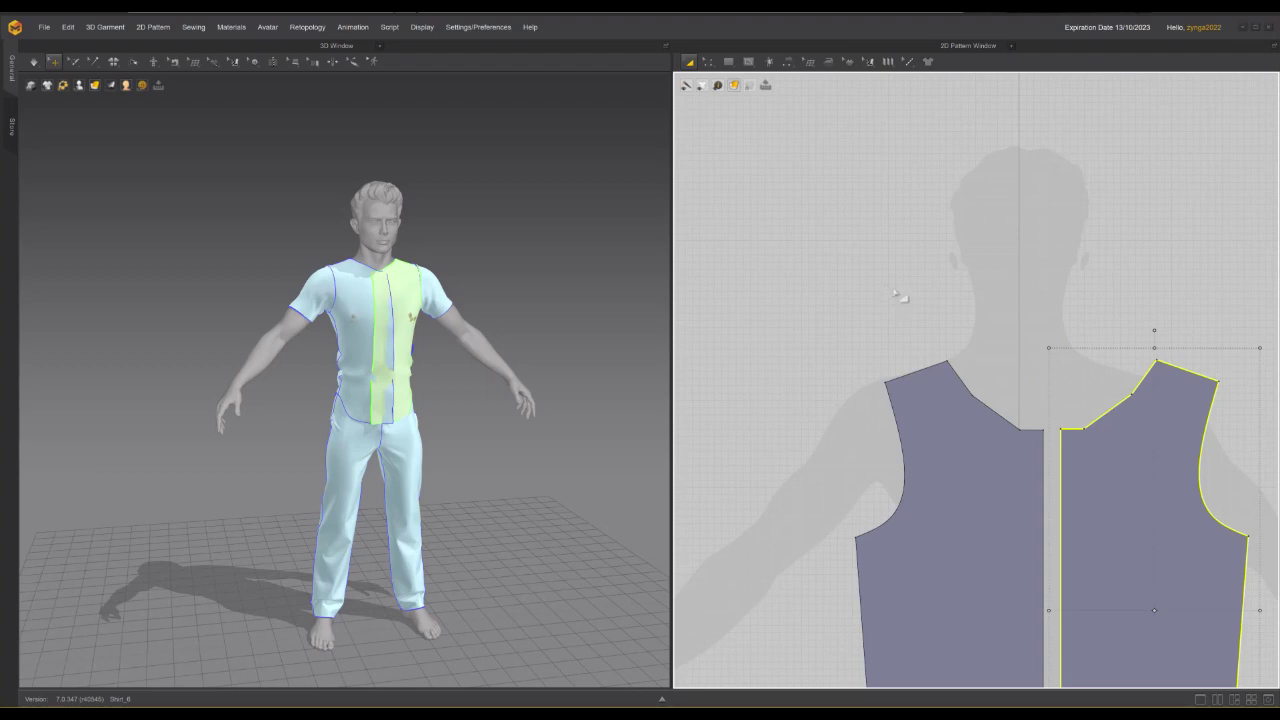
pyautogui.scroll(-2, 897, 294)
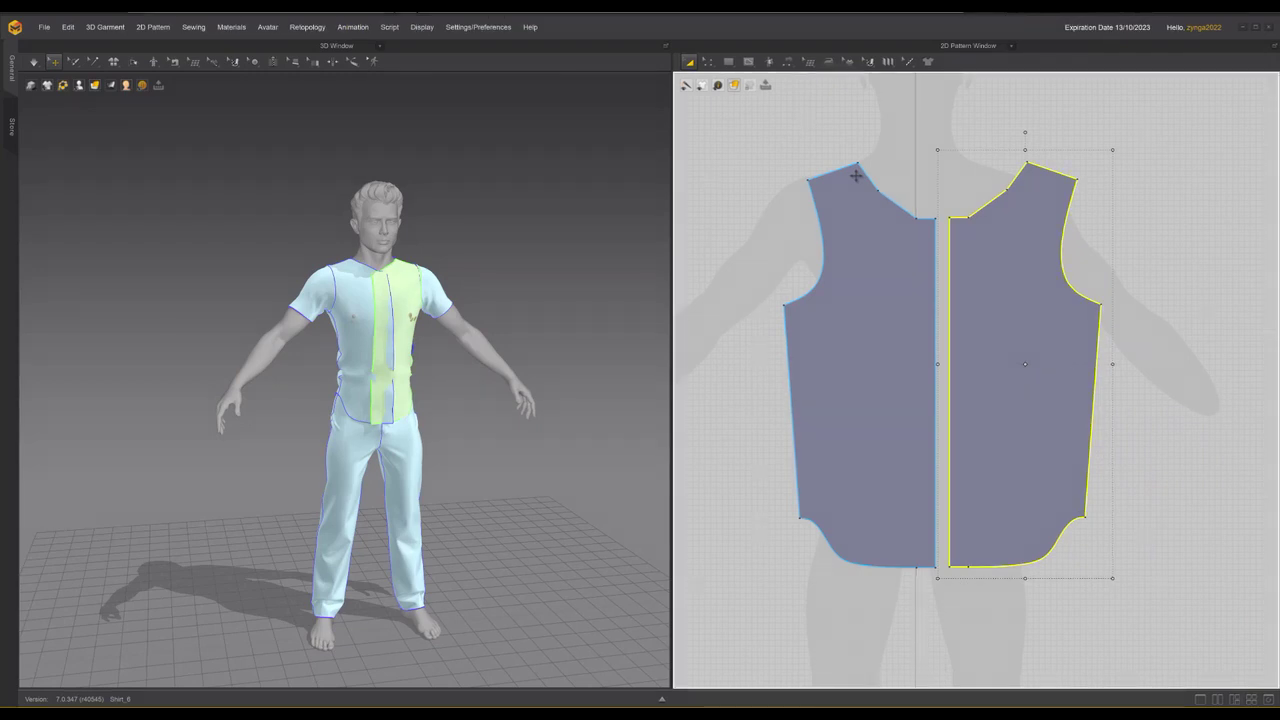
# Deselect the piece and bring up the internal shape tool's flyout
pyautogui.click(708, 61)
pyautogui.click(750, 158)
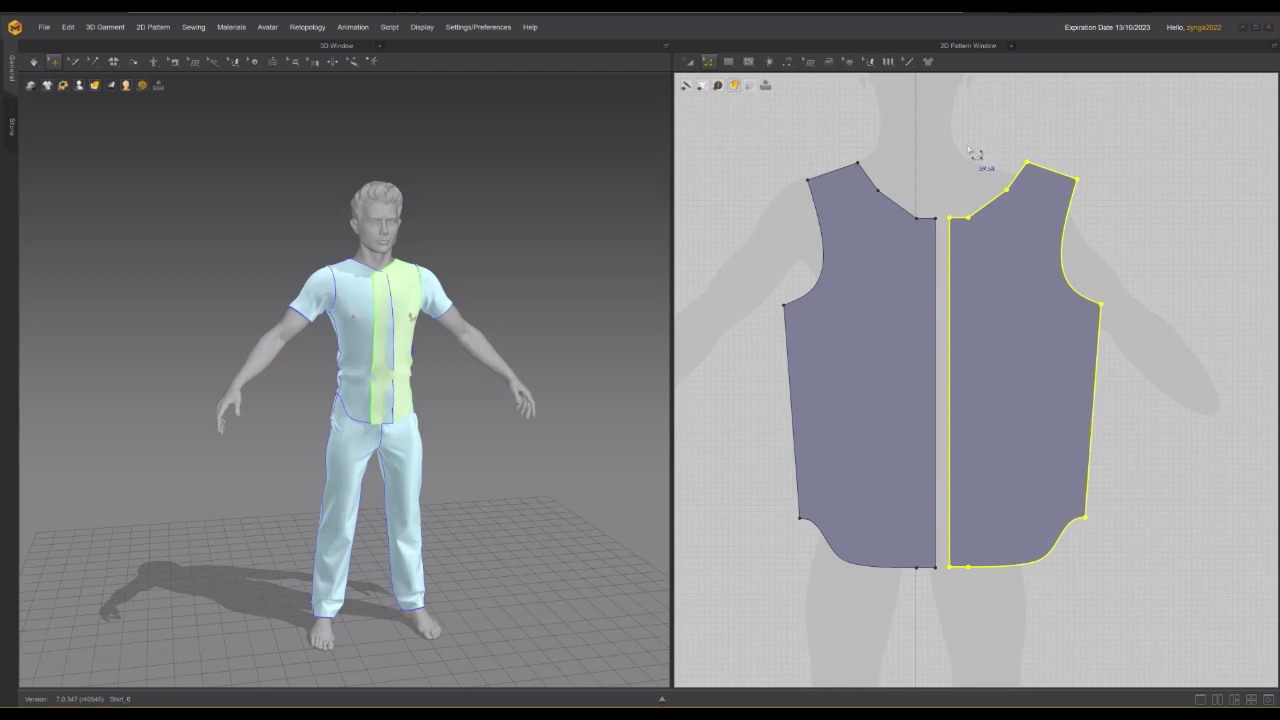
pyautogui.click(748, 61)
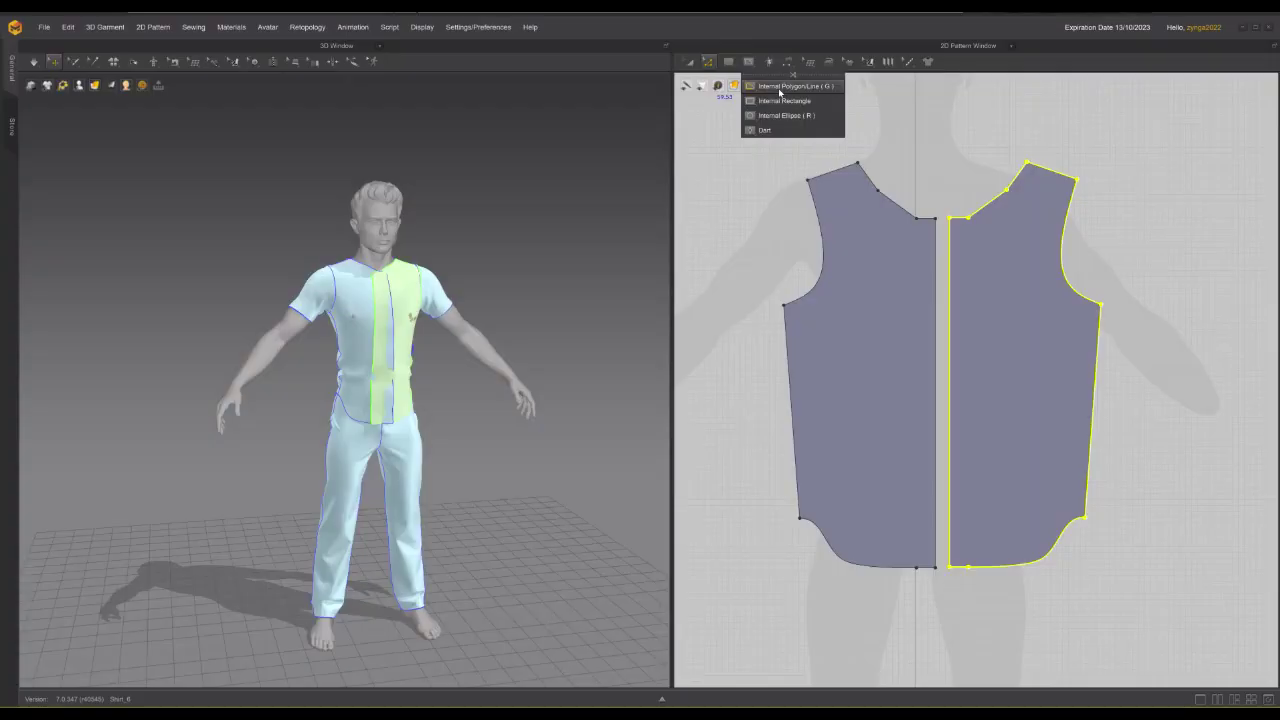
# Draw top-to-hem internal lines on both front pieces' centre edges and edit the Layer value
pyautogui.click(640, 249)
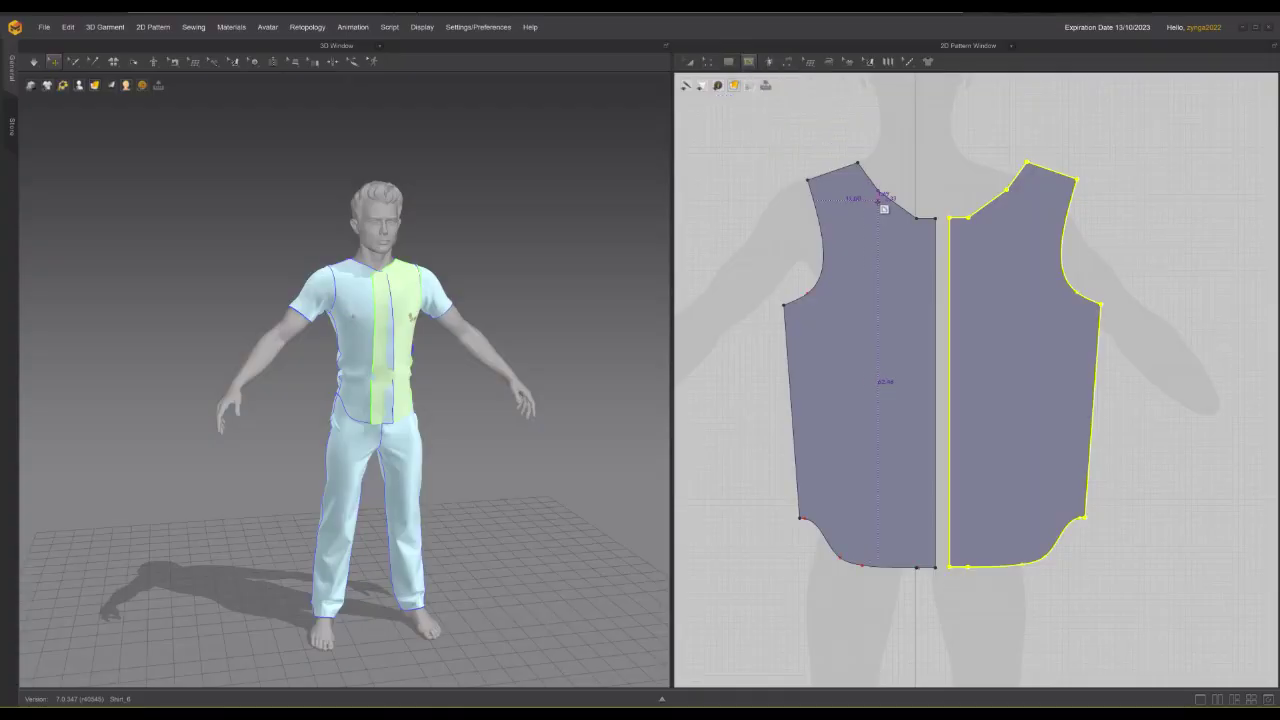
pyautogui.click(929, 218)
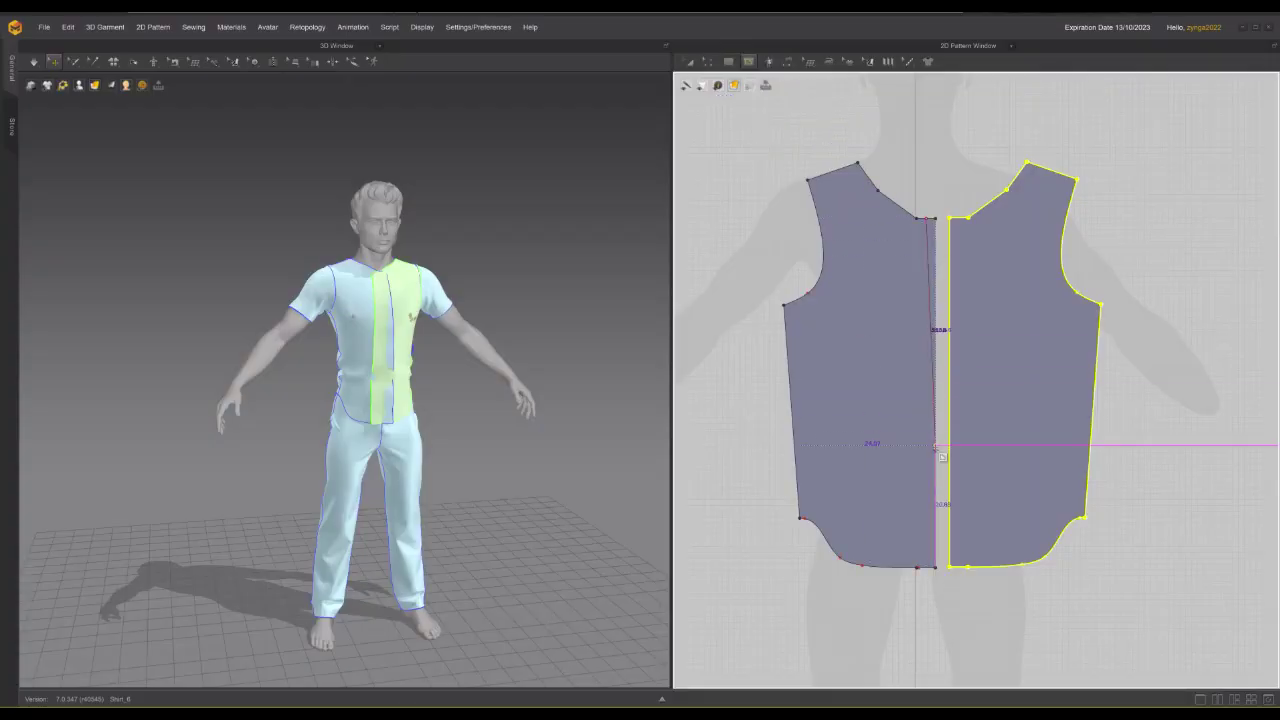
pyautogui.click(927, 567)
pyautogui.scroll(-2, 858, 213)
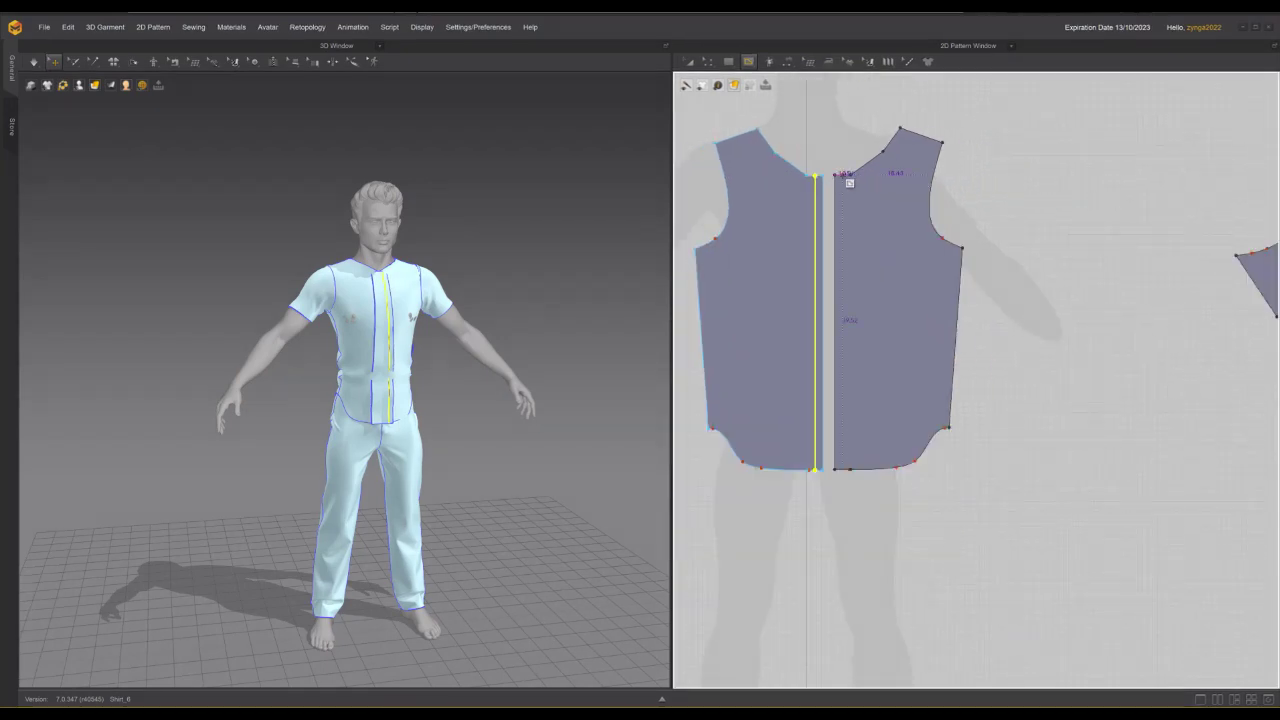
pyautogui.click(849, 183)
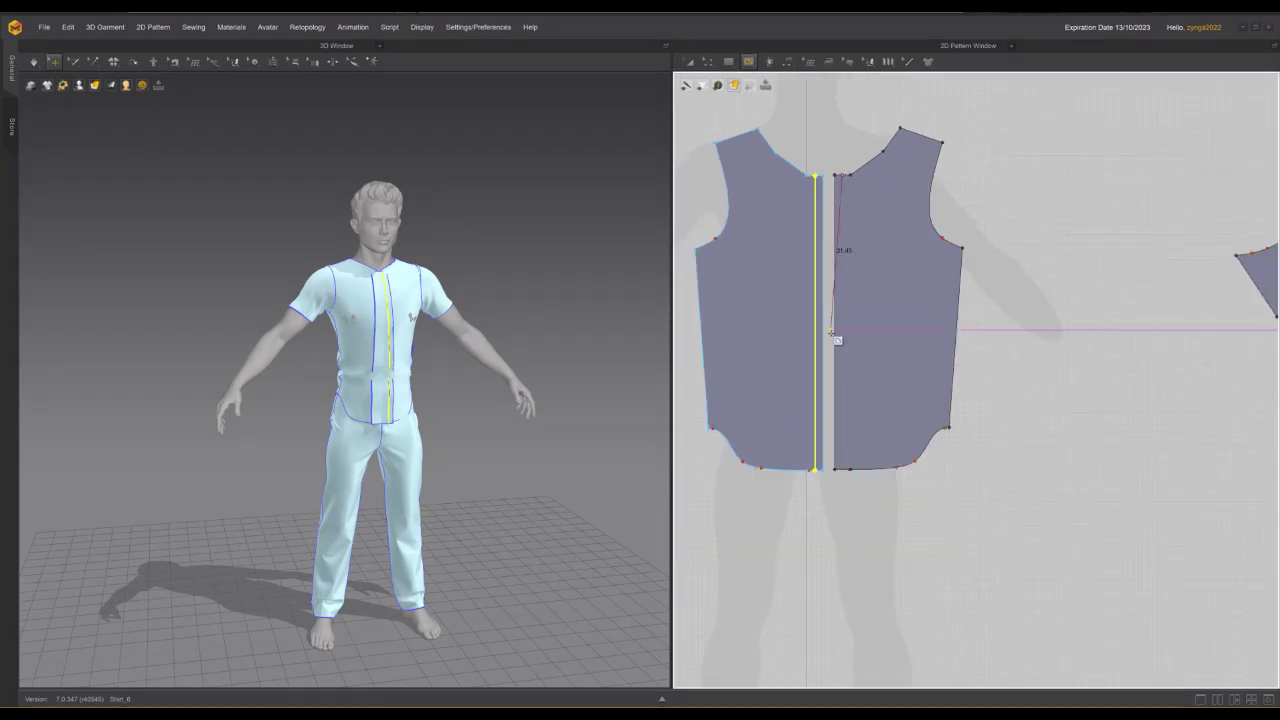
pyautogui.click(841, 469)
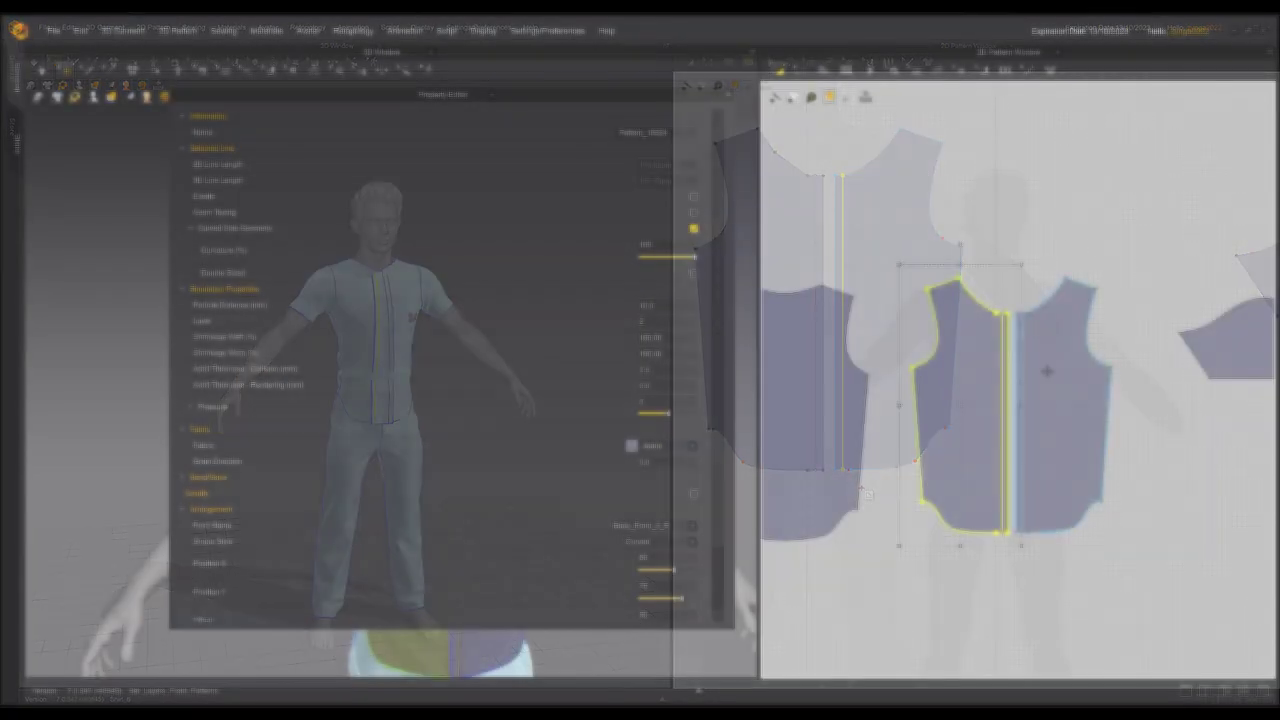
pyautogui.click(671, 327)
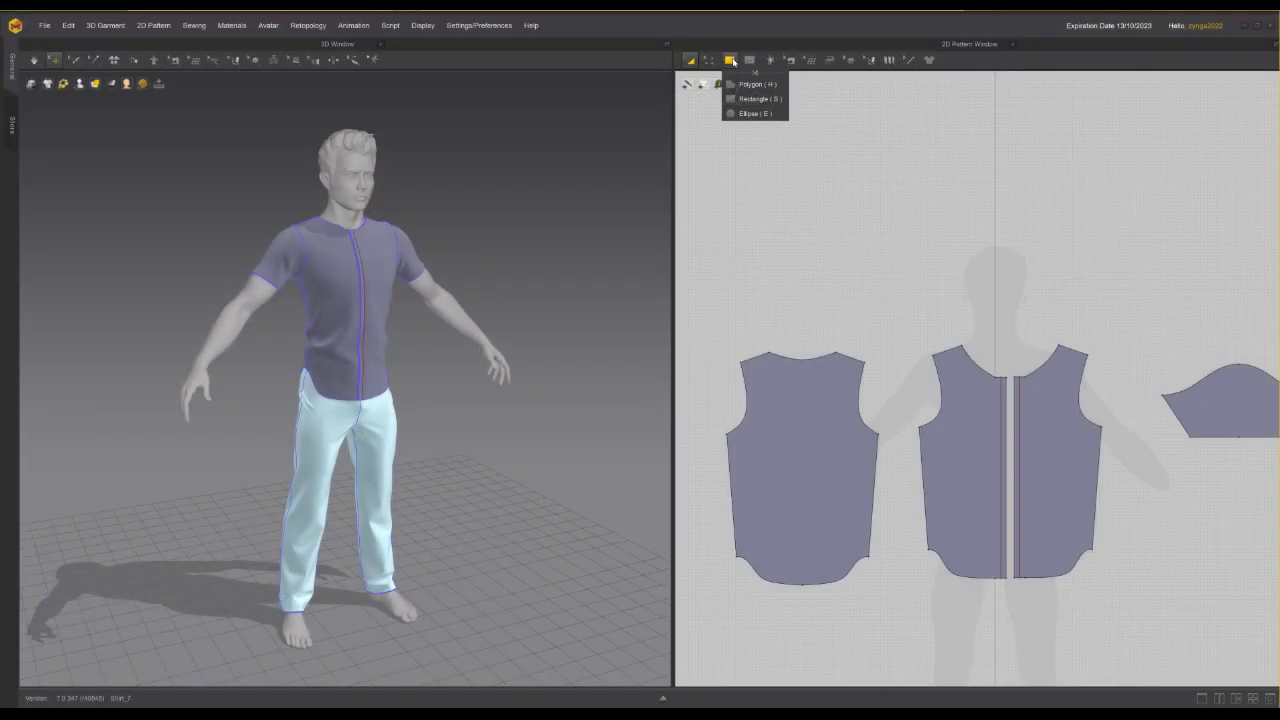
# Draw a thin collar strip with top and bottom edges set to 54.8 cm
pyautogui.click(747, 101)
pyautogui.moveTo(838, 274); pyautogui.dragTo(1056, 290)
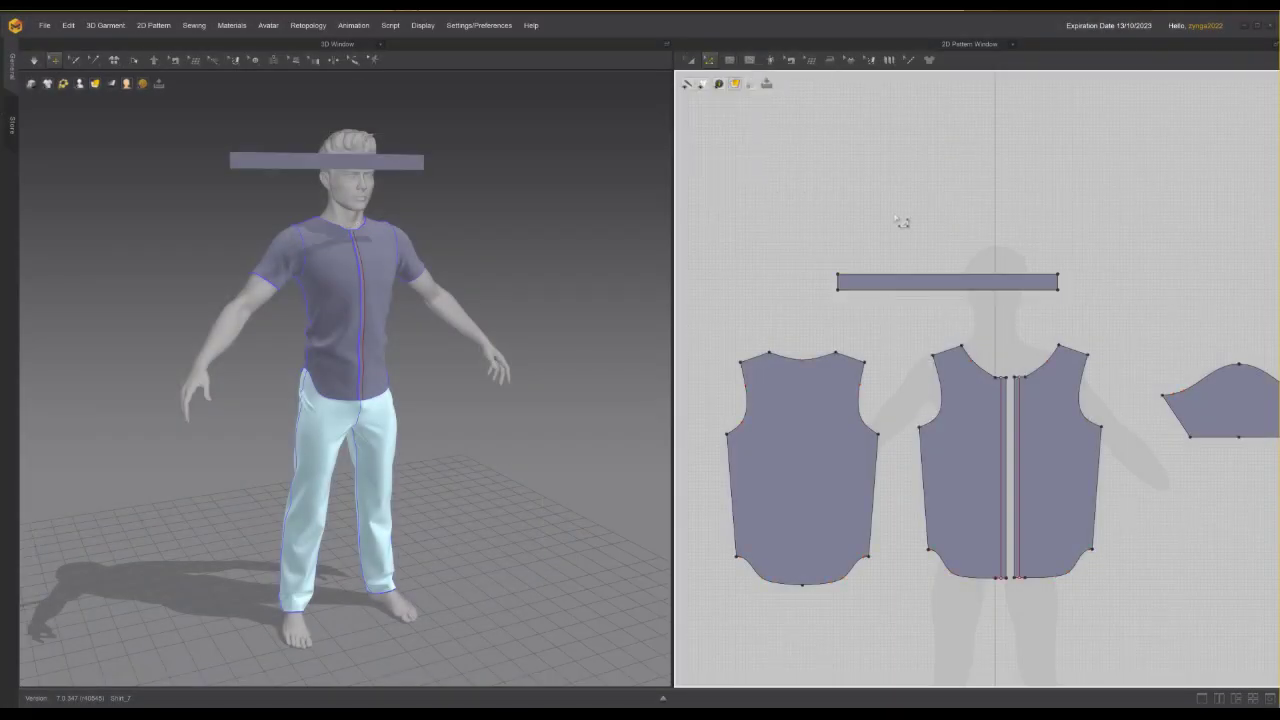
pyautogui.rightClick(927, 273)
pyautogui.click(980, 342)
pyautogui.write('54.8')
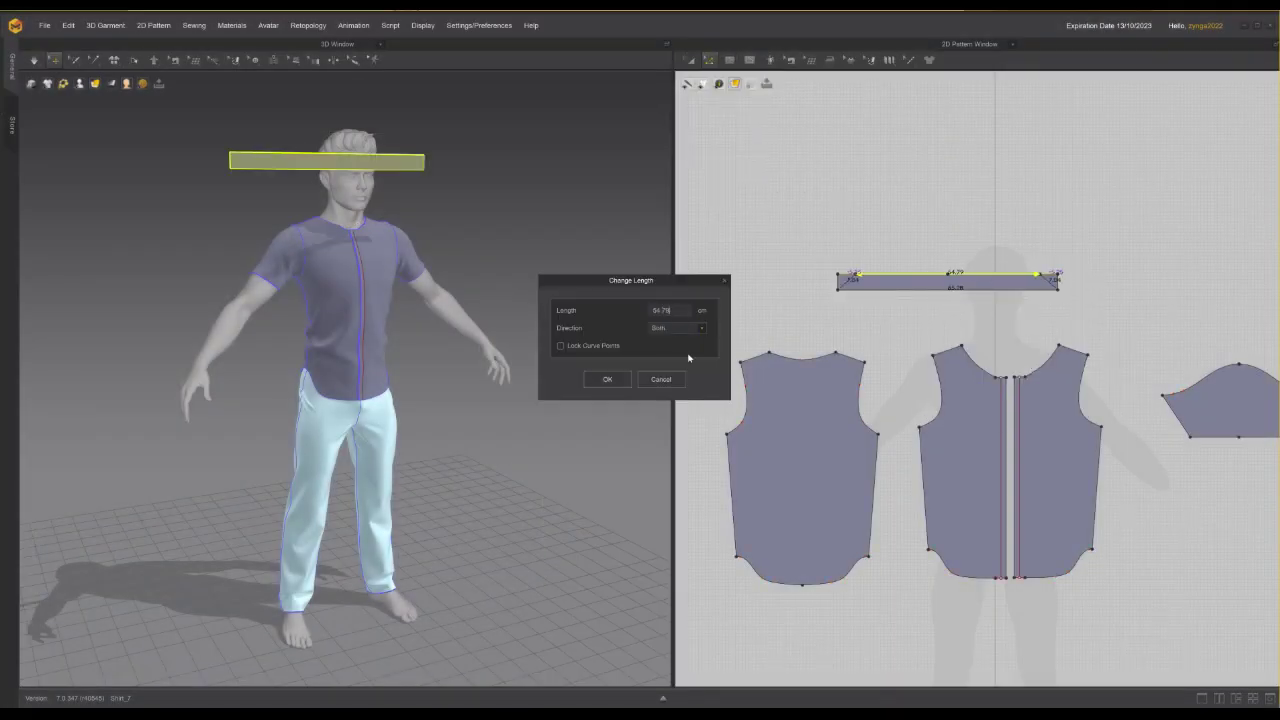
pyautogui.press('Return')
pyautogui.rightClick(940, 290)
pyautogui.click(993, 359)
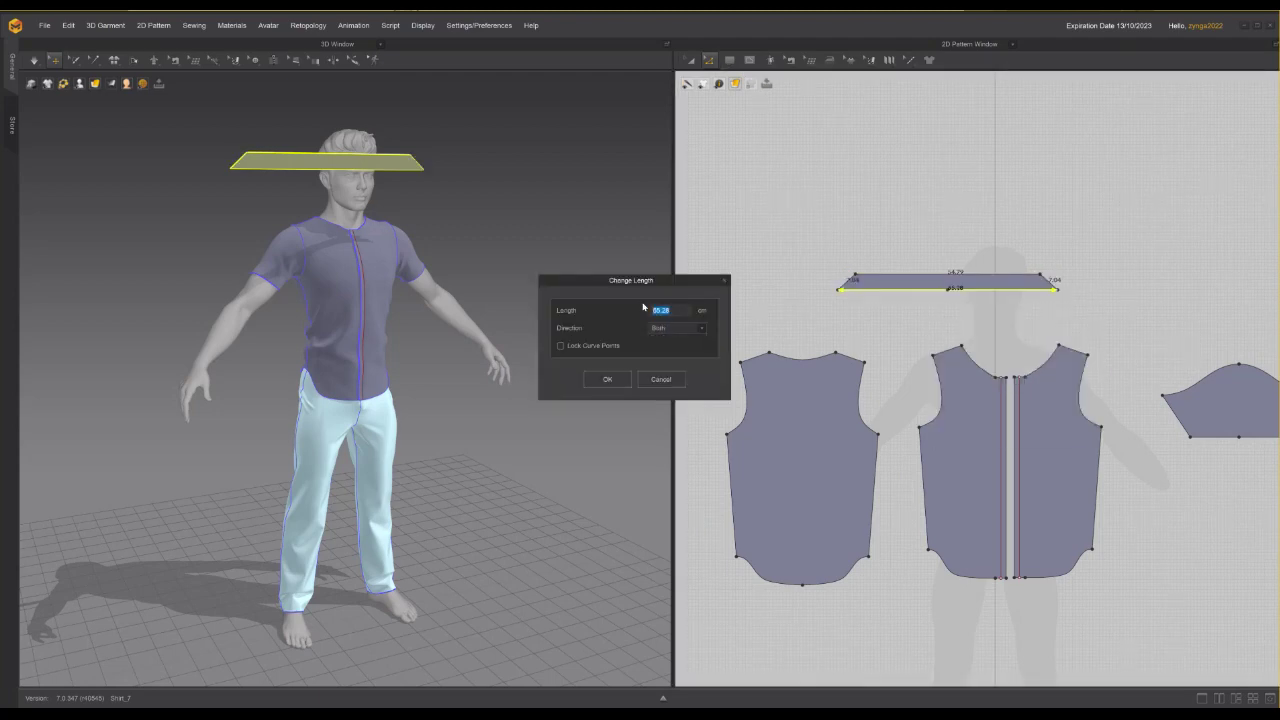
pyautogui.press('Return')
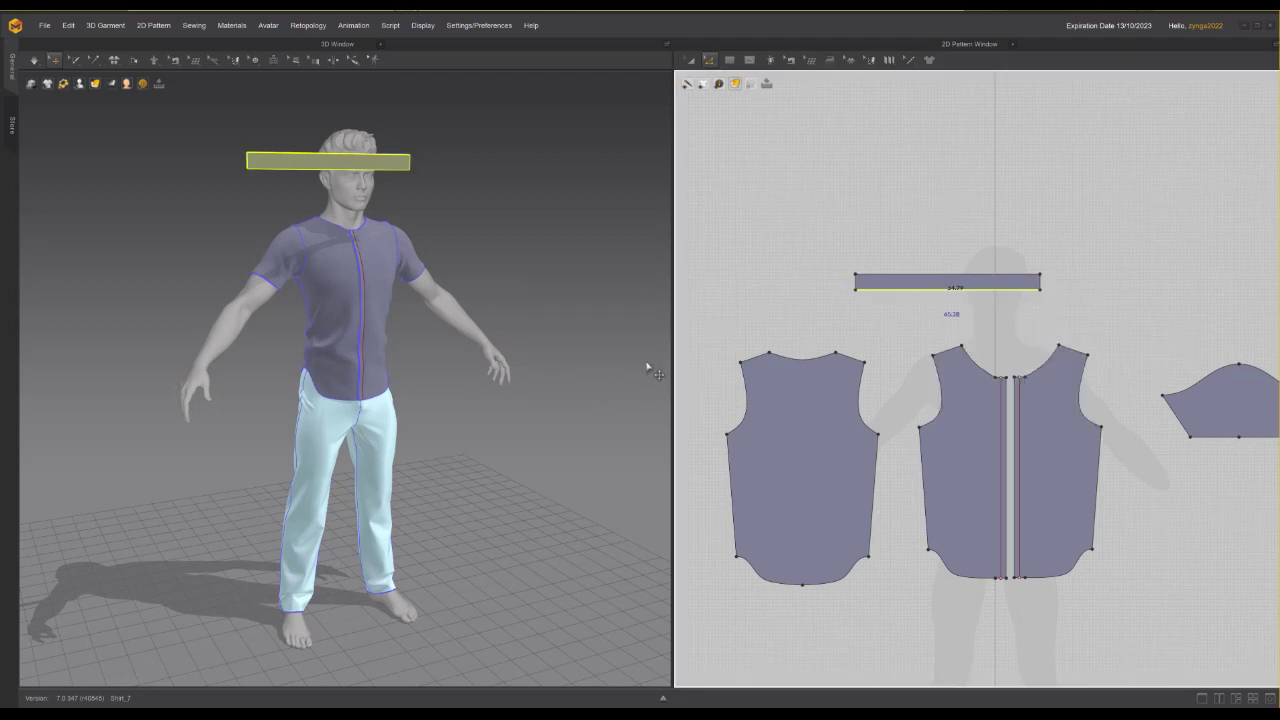
pyautogui.click(705, 368)
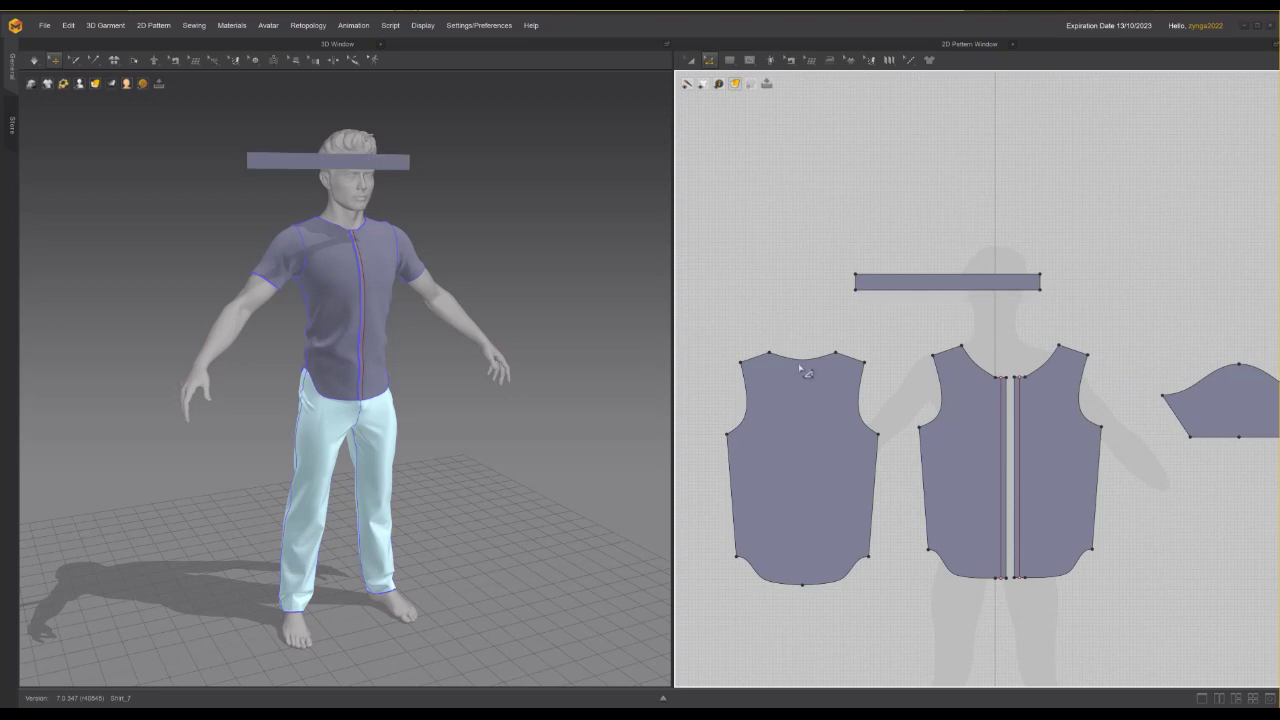
# Split the left neckline and the strip's bottom edge into two equal halves
pyautogui.rightClick(806, 363)
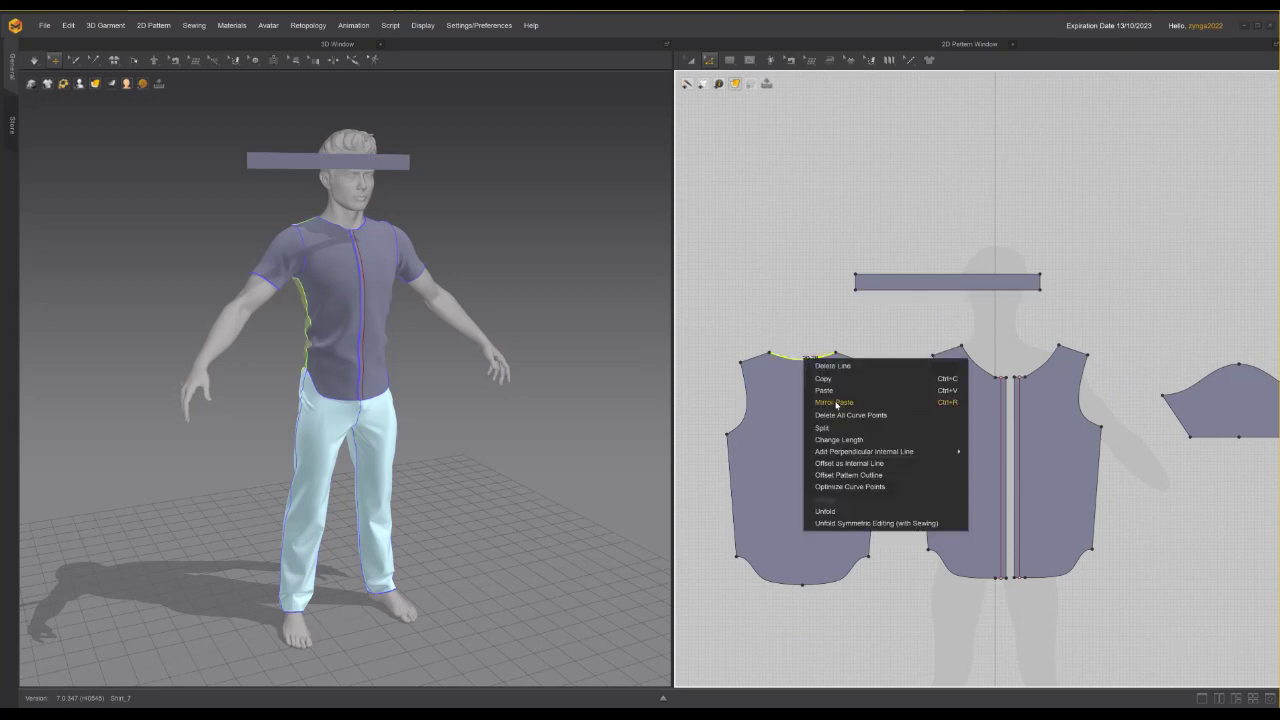
pyautogui.click(832, 430)
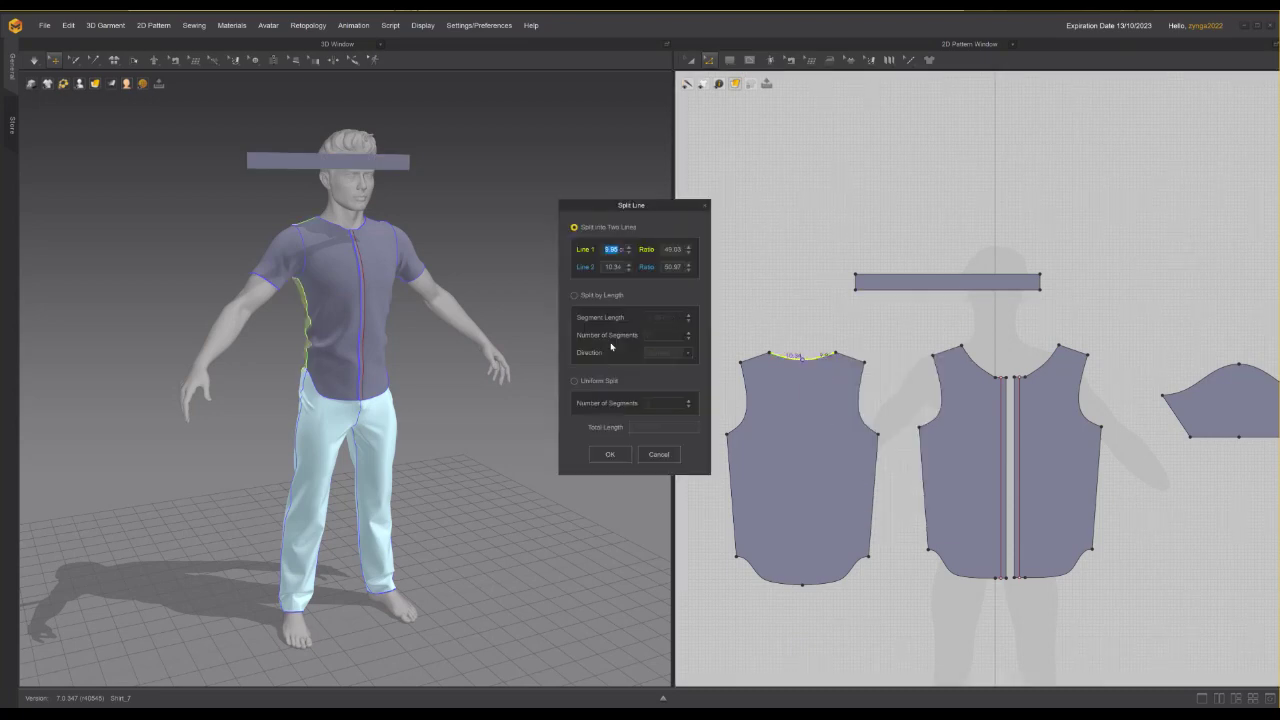
pyautogui.click(600, 381)
pyautogui.click(609, 454)
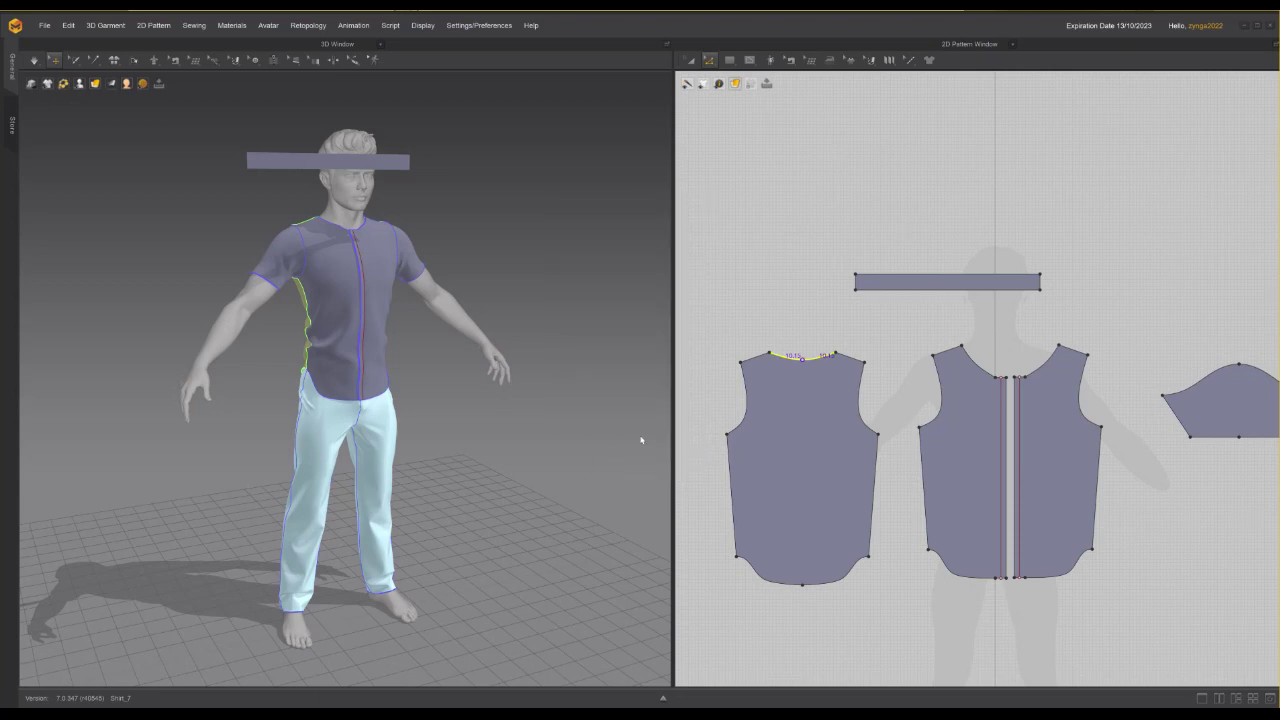
pyautogui.rightClick(910, 294)
pyautogui.click(930, 347)
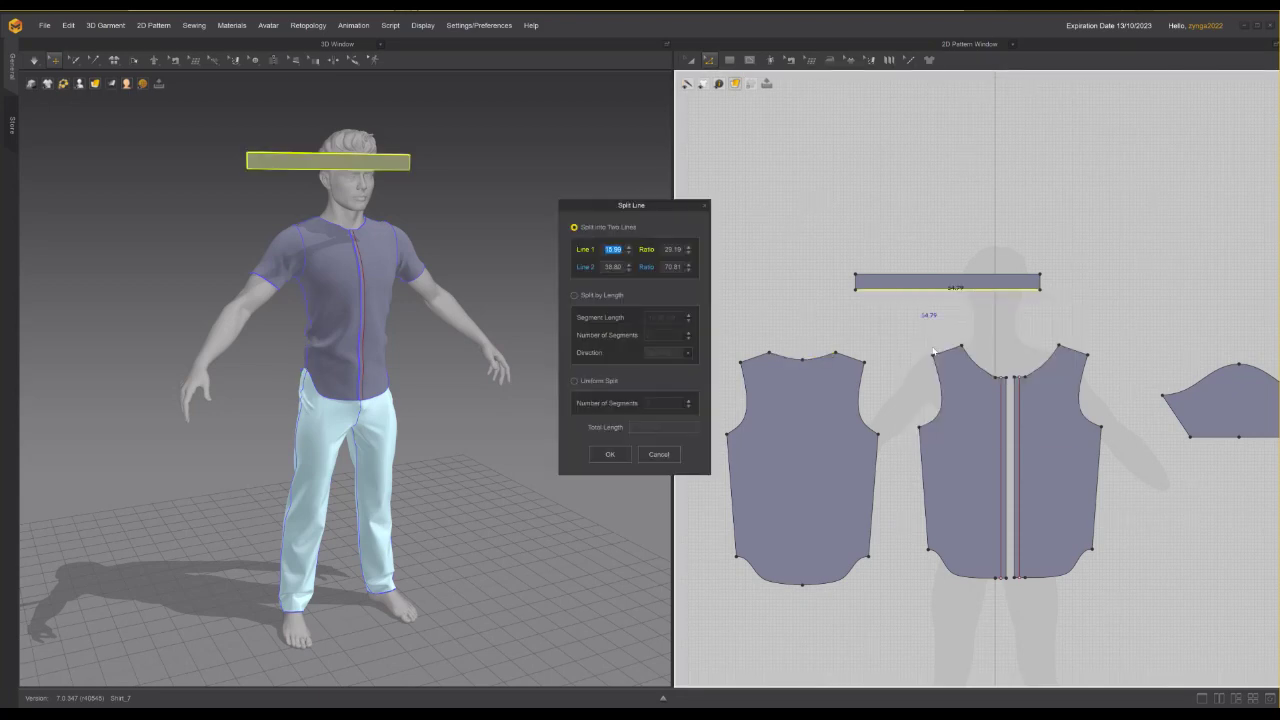
pyautogui.click(600, 381)
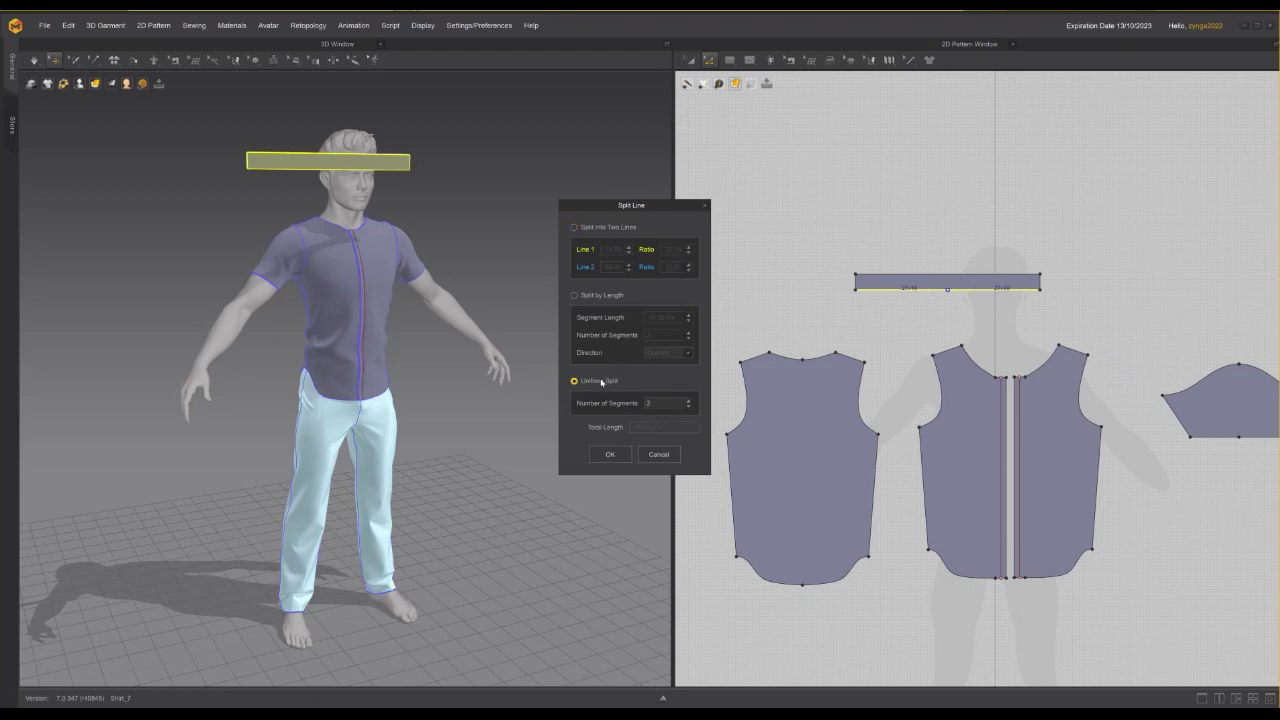
pyautogui.click(610, 454)
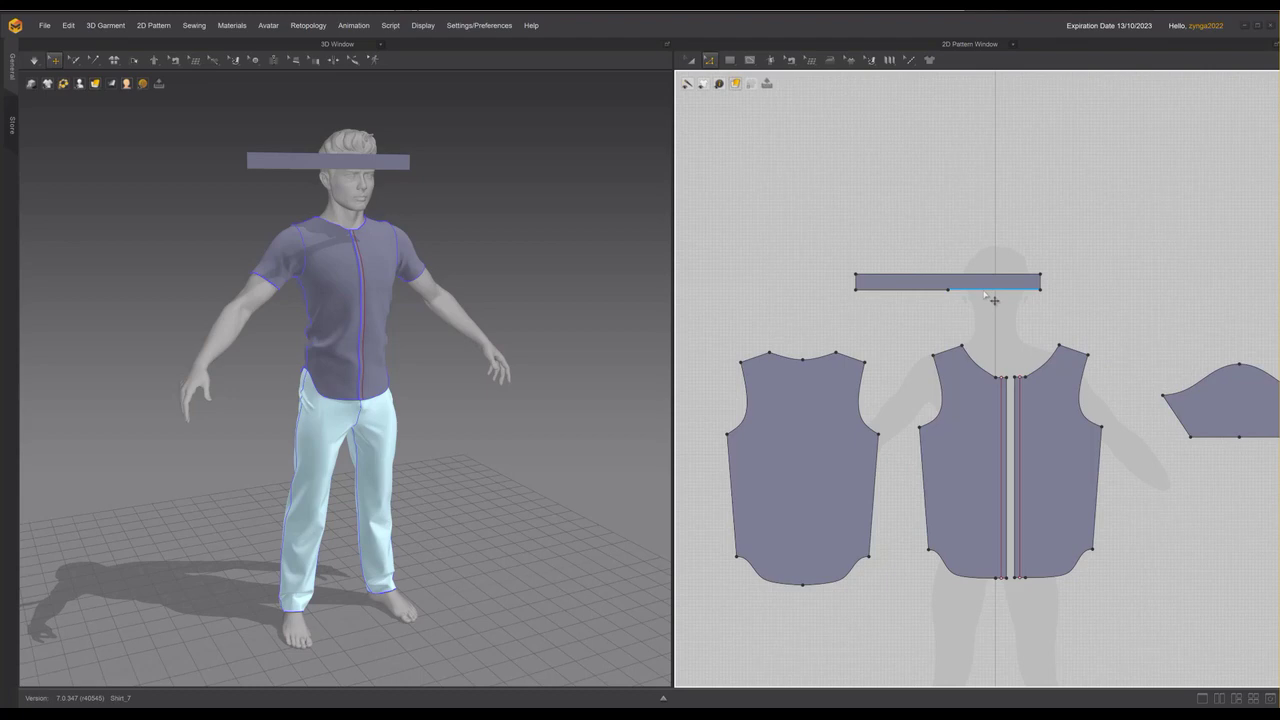
# Add split points on the strip's bottom edge at 11 cm and 14 cm
pyautogui.click(985, 293)
pyautogui.rightClick(985, 292)
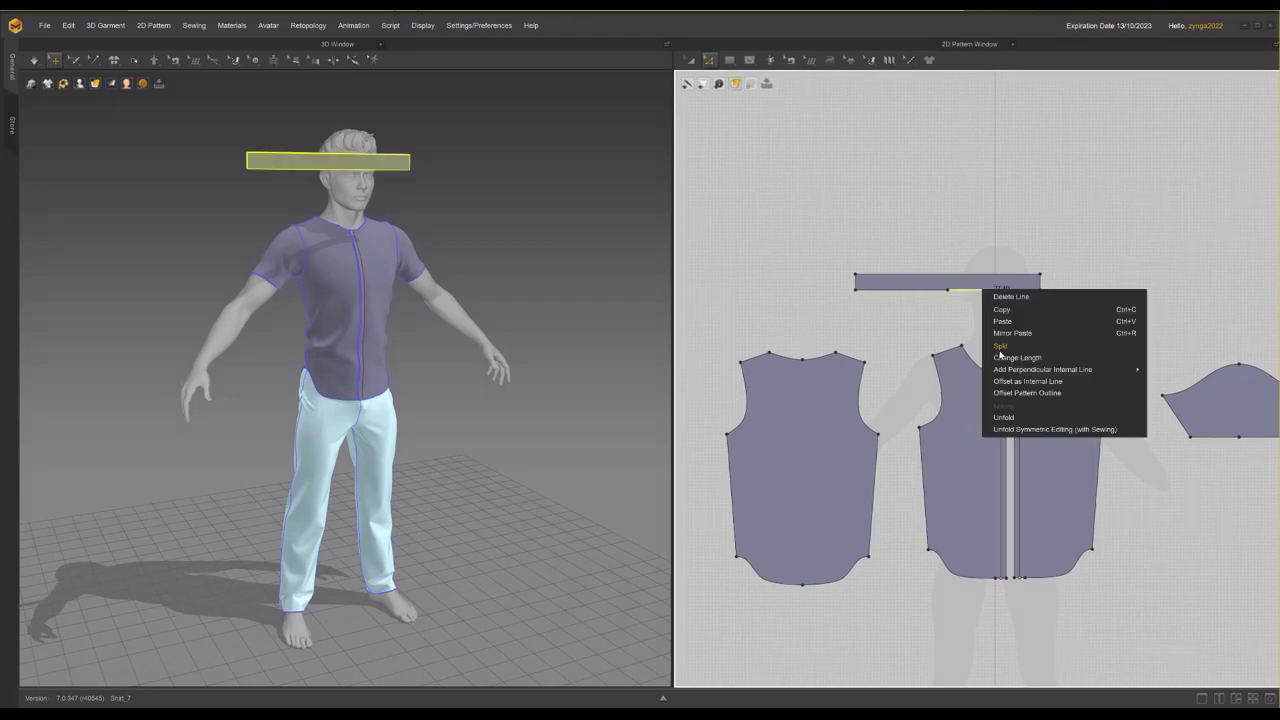
pyautogui.click(1000, 346)
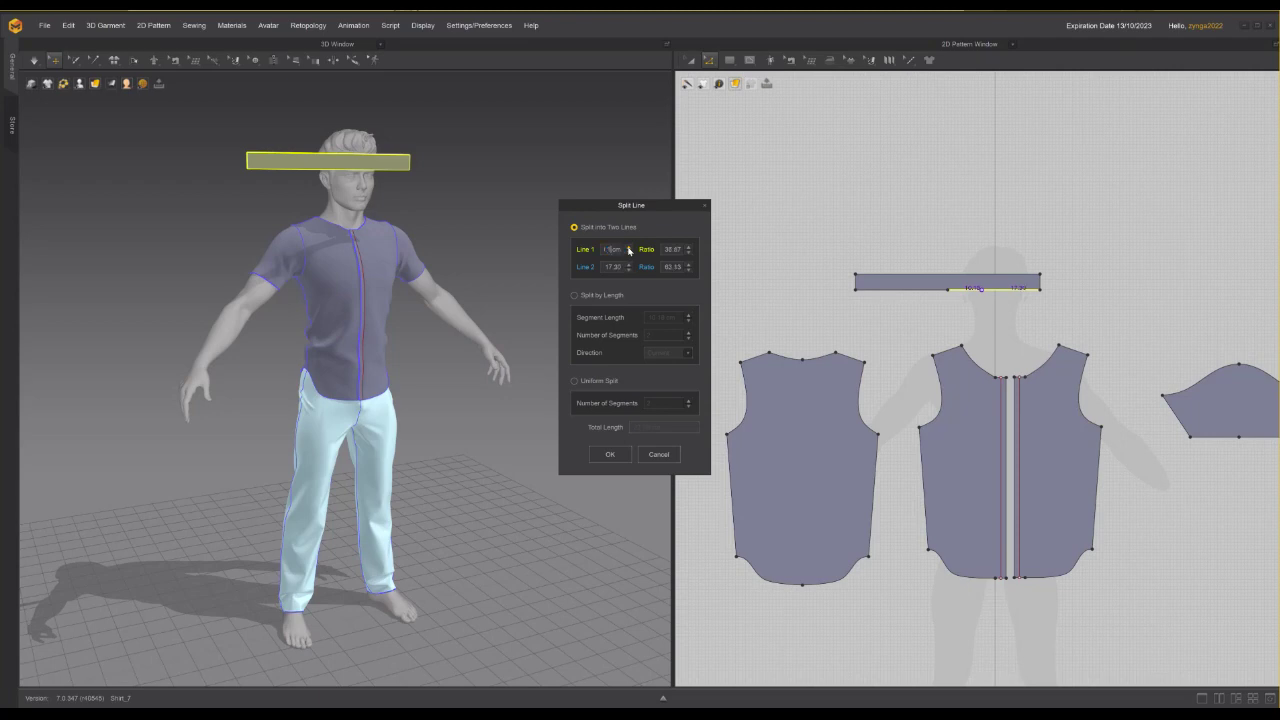
pyautogui.press('BackSpace')
pyautogui.write('11')
pyautogui.click(612, 452)
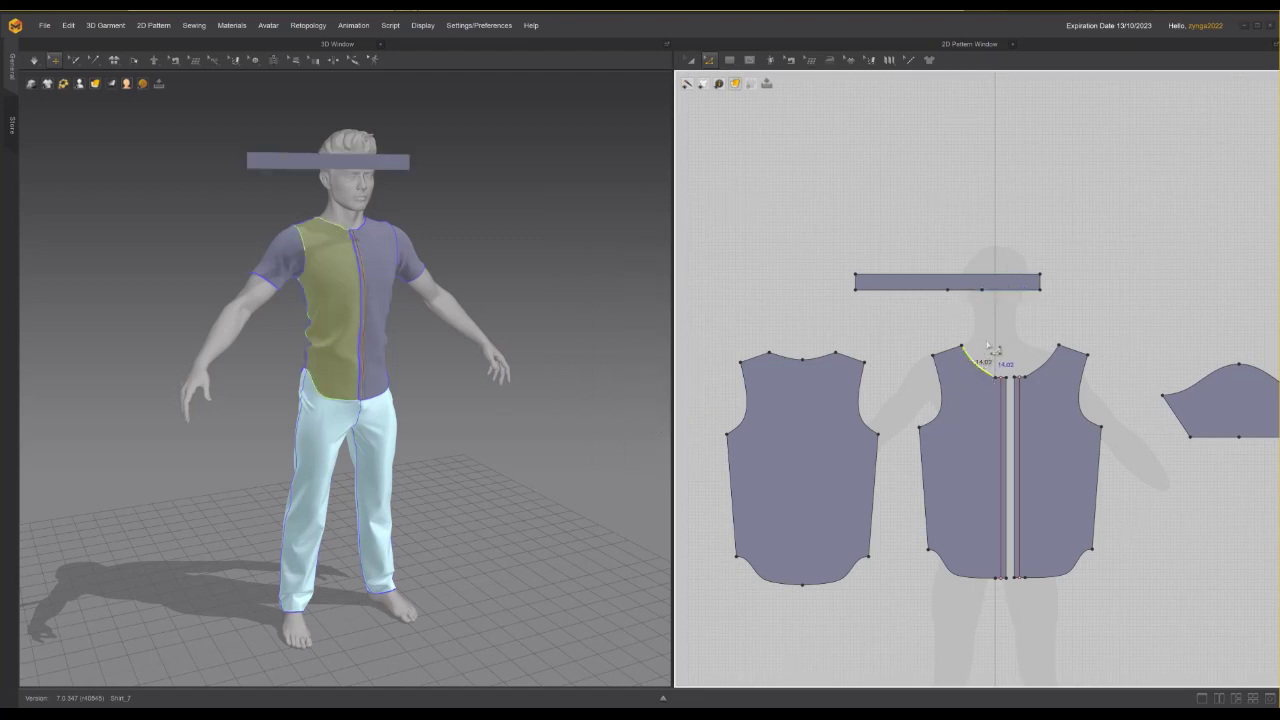
pyautogui.rightClick(1010, 291)
pyautogui.click(1026, 344)
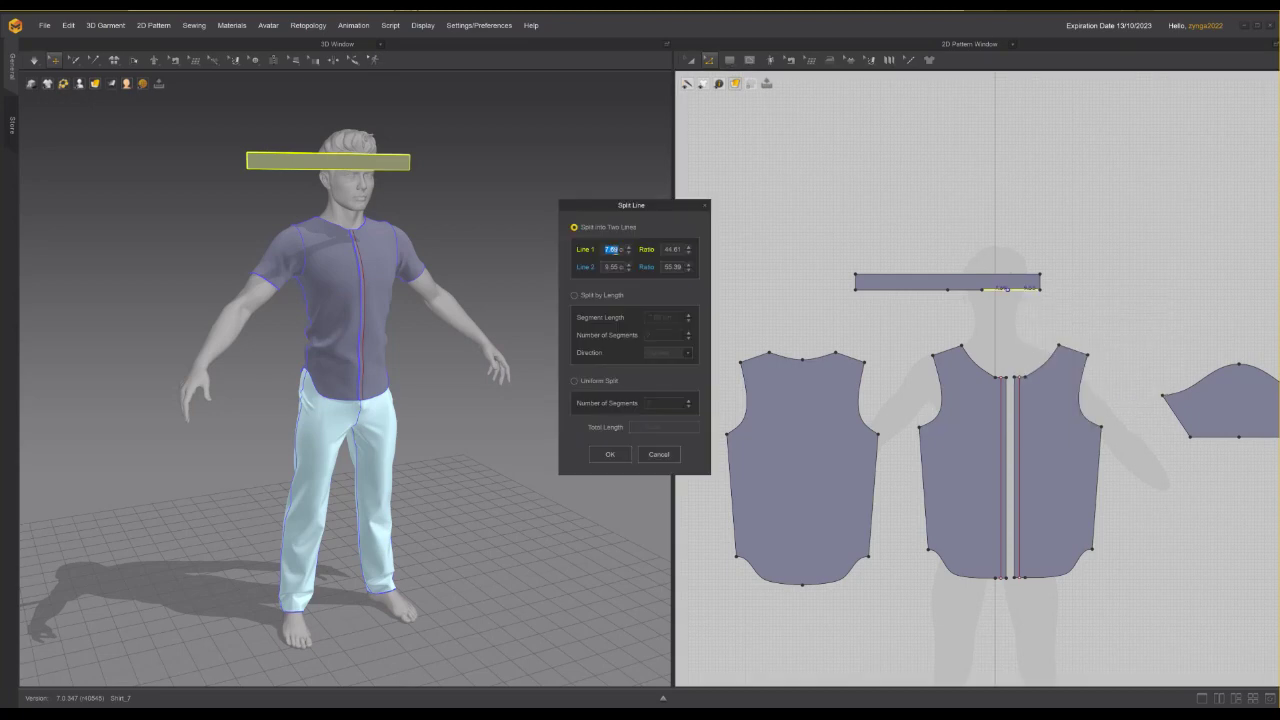
pyautogui.press('Escape')
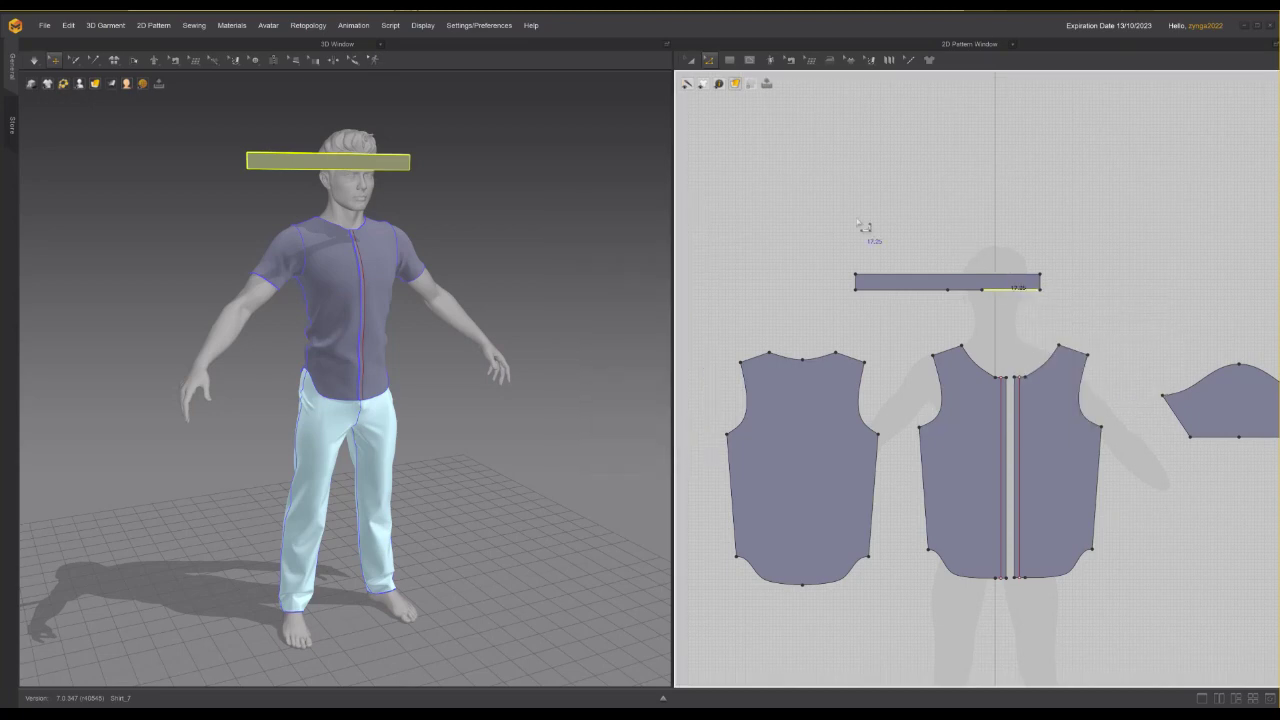
pyautogui.rightClick(985, 289)
pyautogui.click(1002, 339)
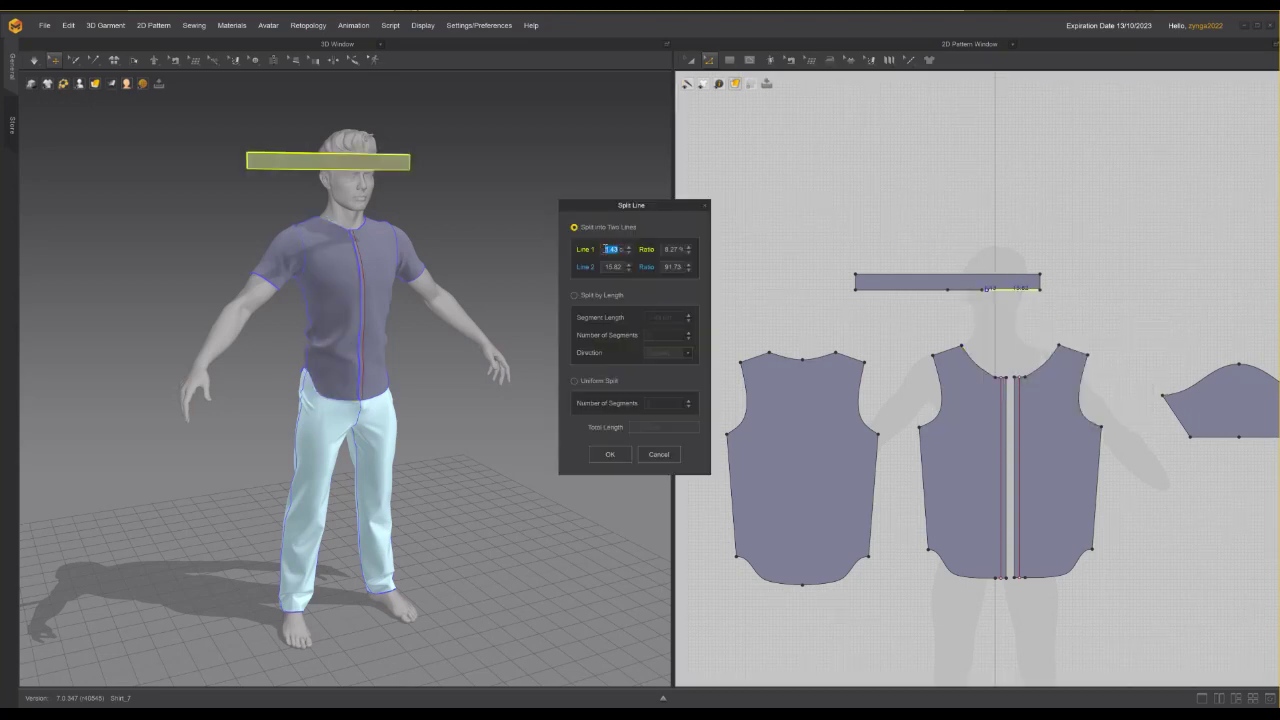
pyautogui.write('14')
pyautogui.press('Return')
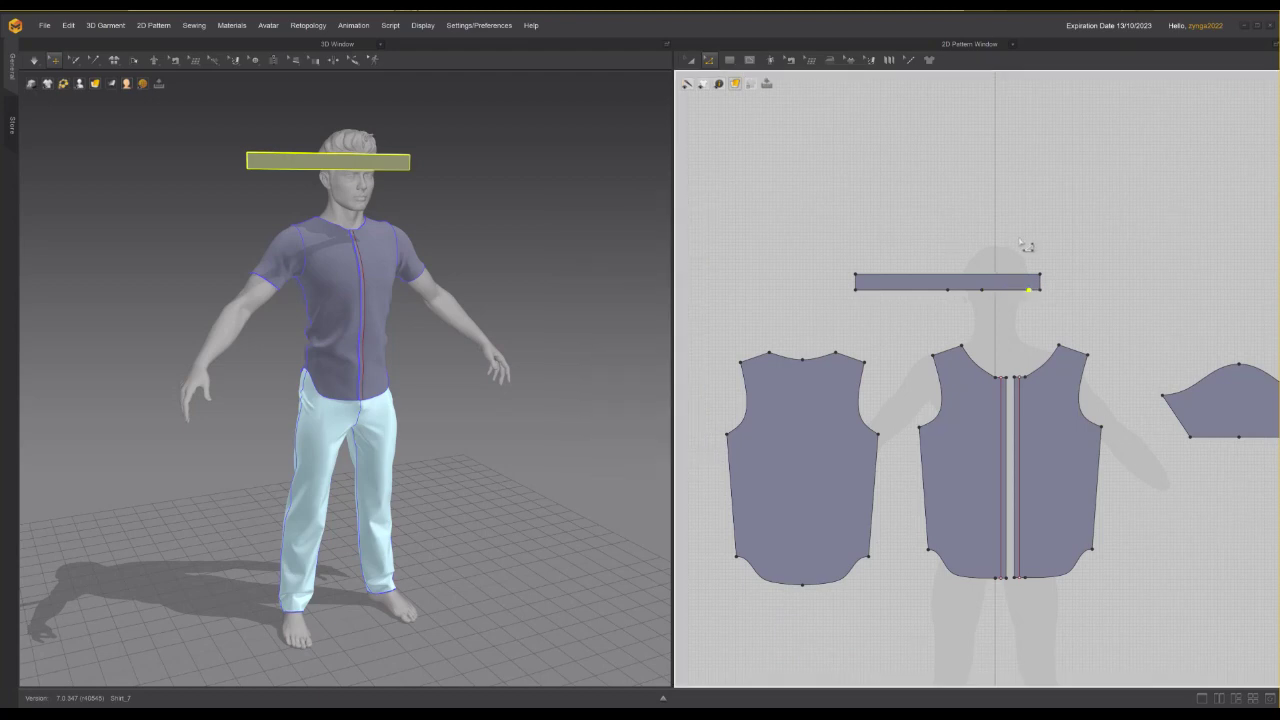
# Split the collar's top edge into two equal halves
pyautogui.rightClick(958, 273)
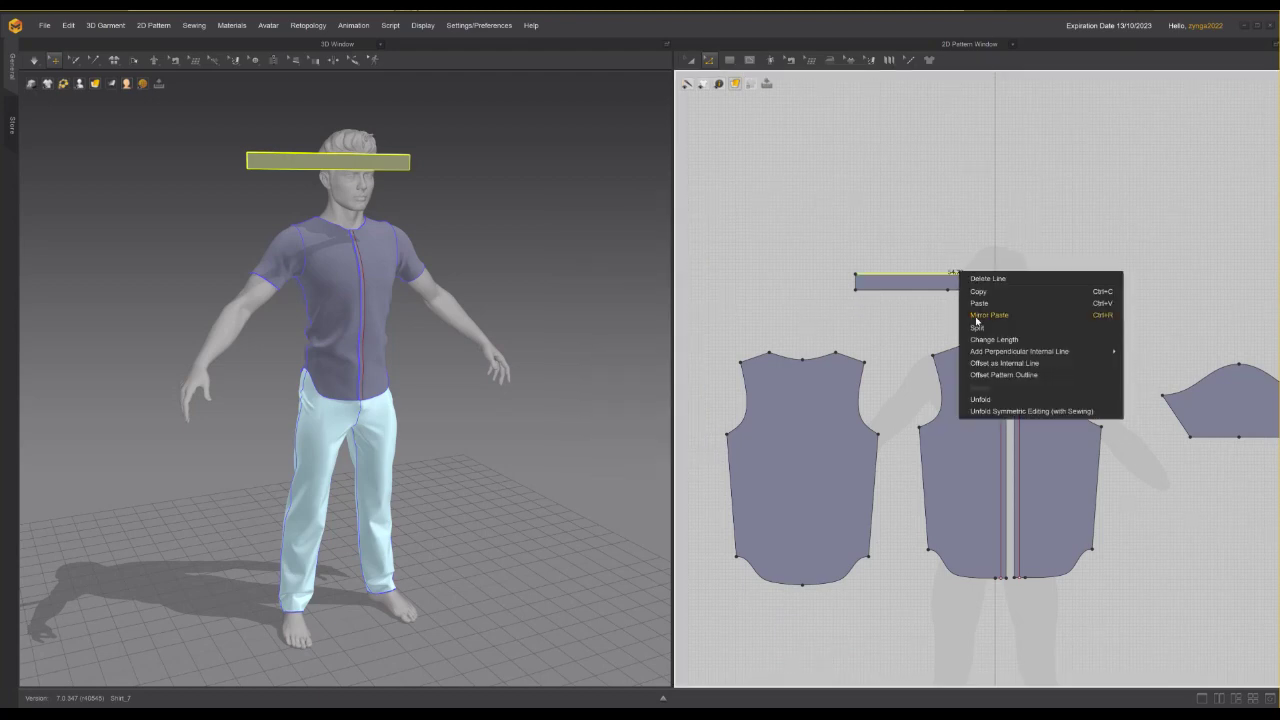
pyautogui.click(979, 331)
pyautogui.click(608, 454)
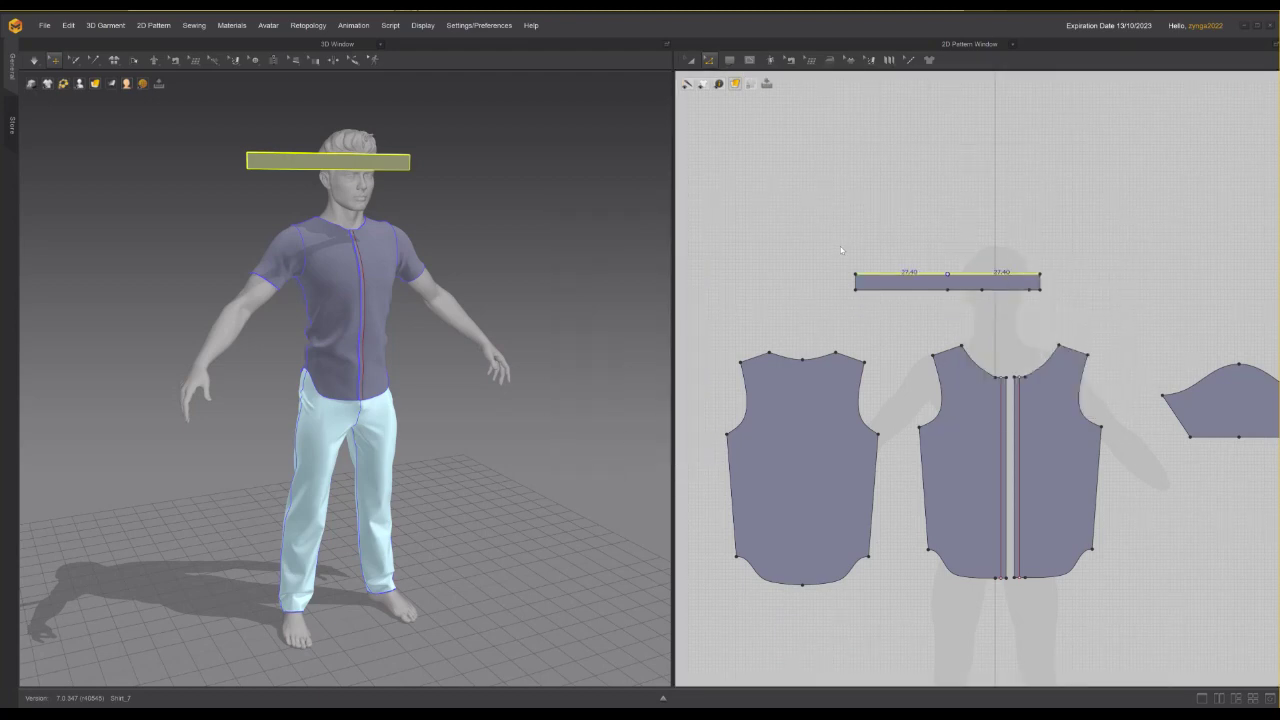
# Unfold the collar strip across its left edge into a full-width symmetric band
pyautogui.moveTo(835, 246); pyautogui.dragTo(960, 290)
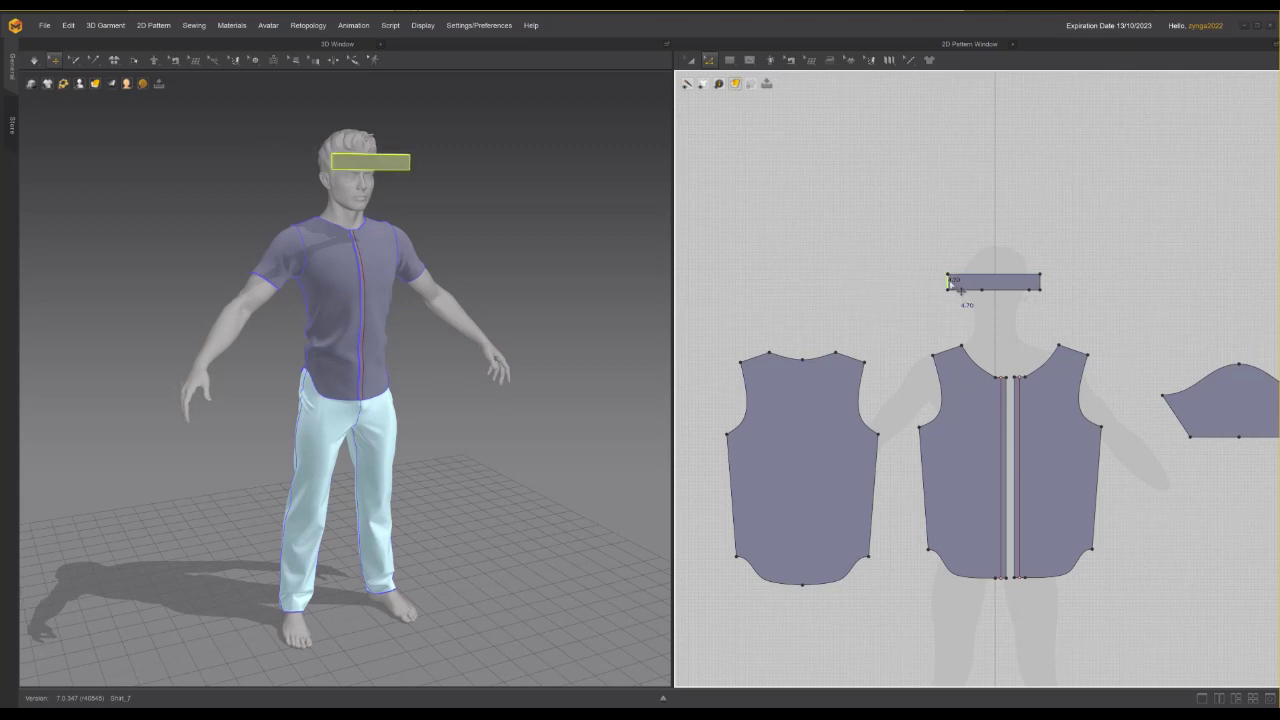
pyautogui.rightClick(951, 284)
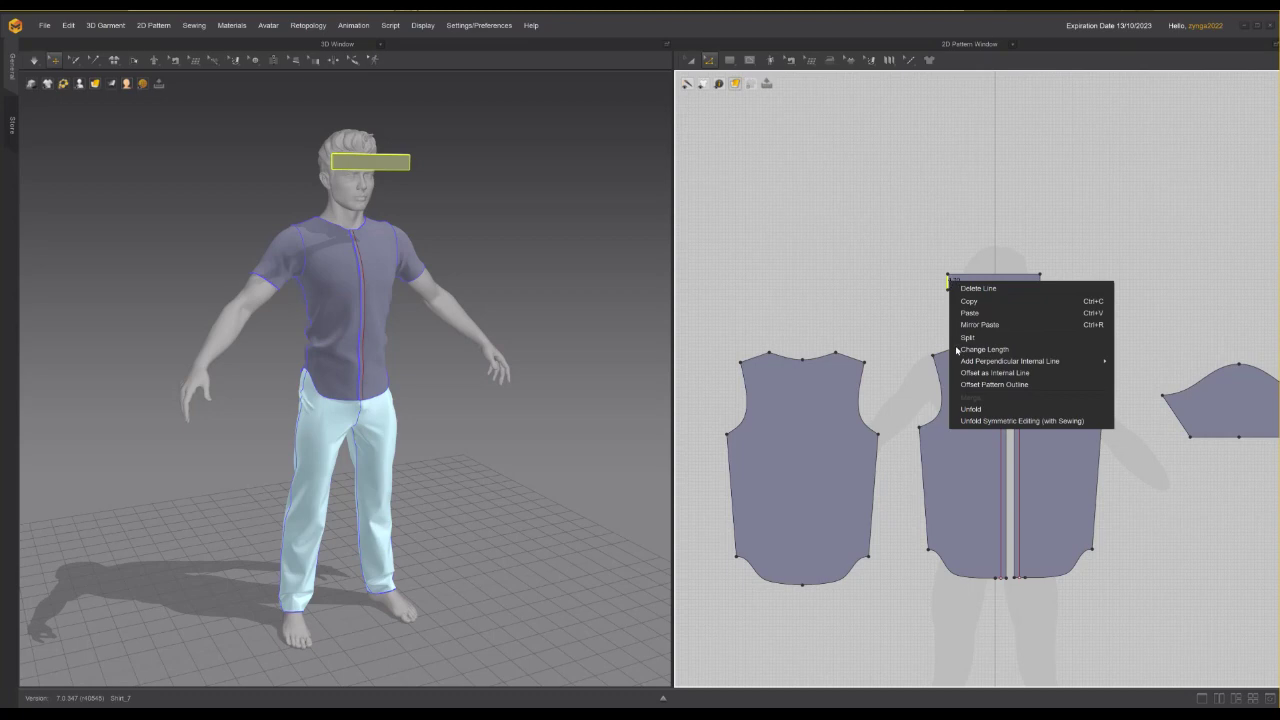
pyautogui.click(977, 410)
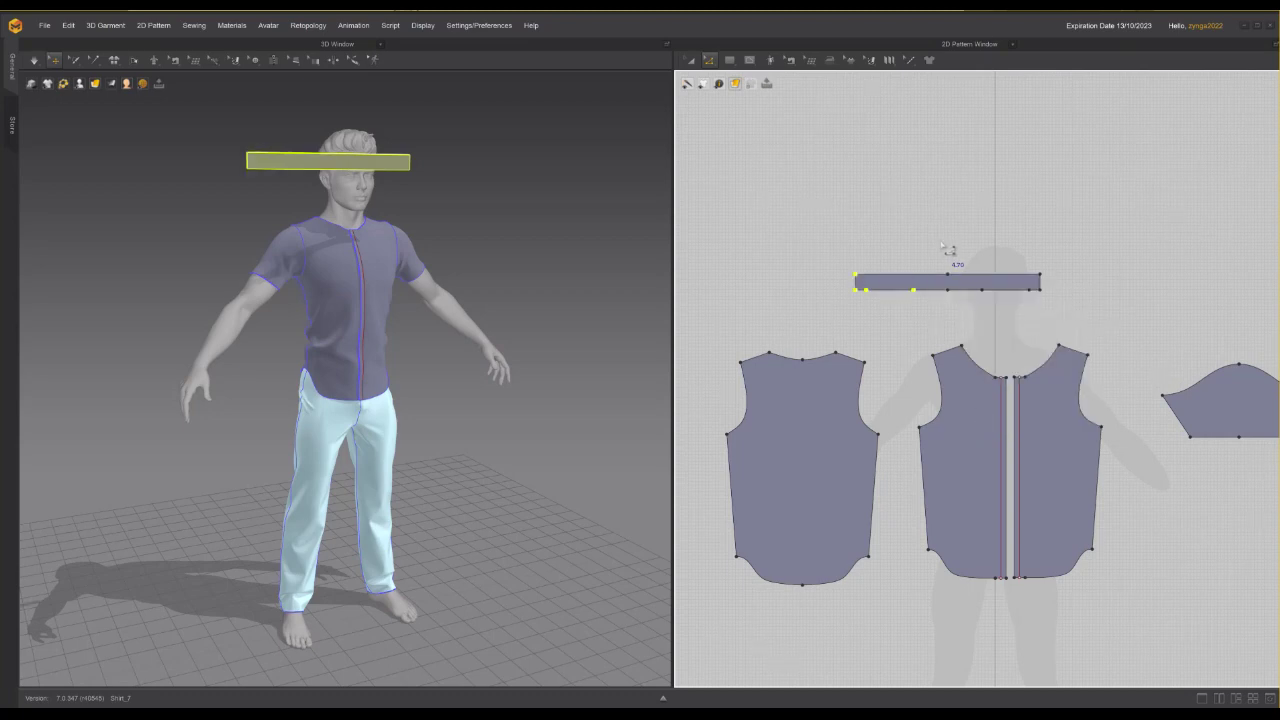
pyautogui.press('a')
pyautogui.scroll(-3, 947, 247)
# Select both sleeves, the back and both front halves, and Strengthen them
pyautogui.click(817, 334)
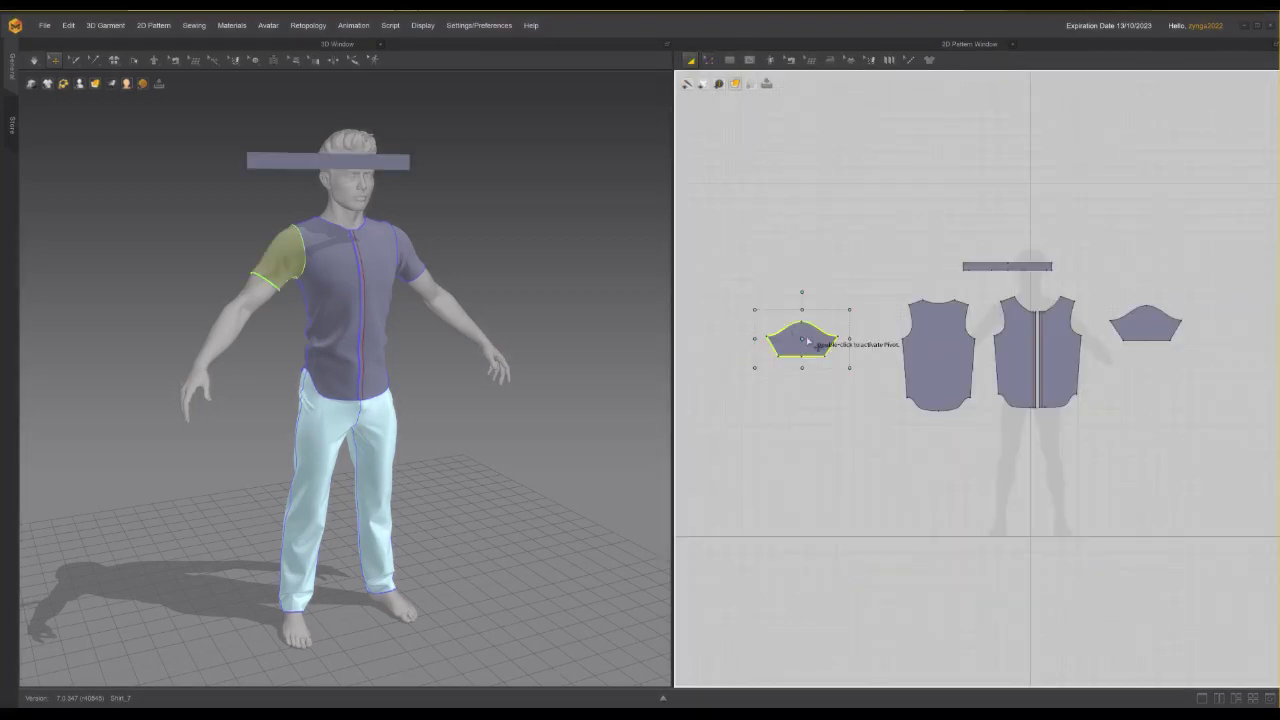
pyautogui.keyDown('shift'); pyautogui.click(940, 352); pyautogui.keyUp('shift')
pyautogui.keyDown('shift'); pyautogui.click(1005, 356); pyautogui.keyUp('shift')
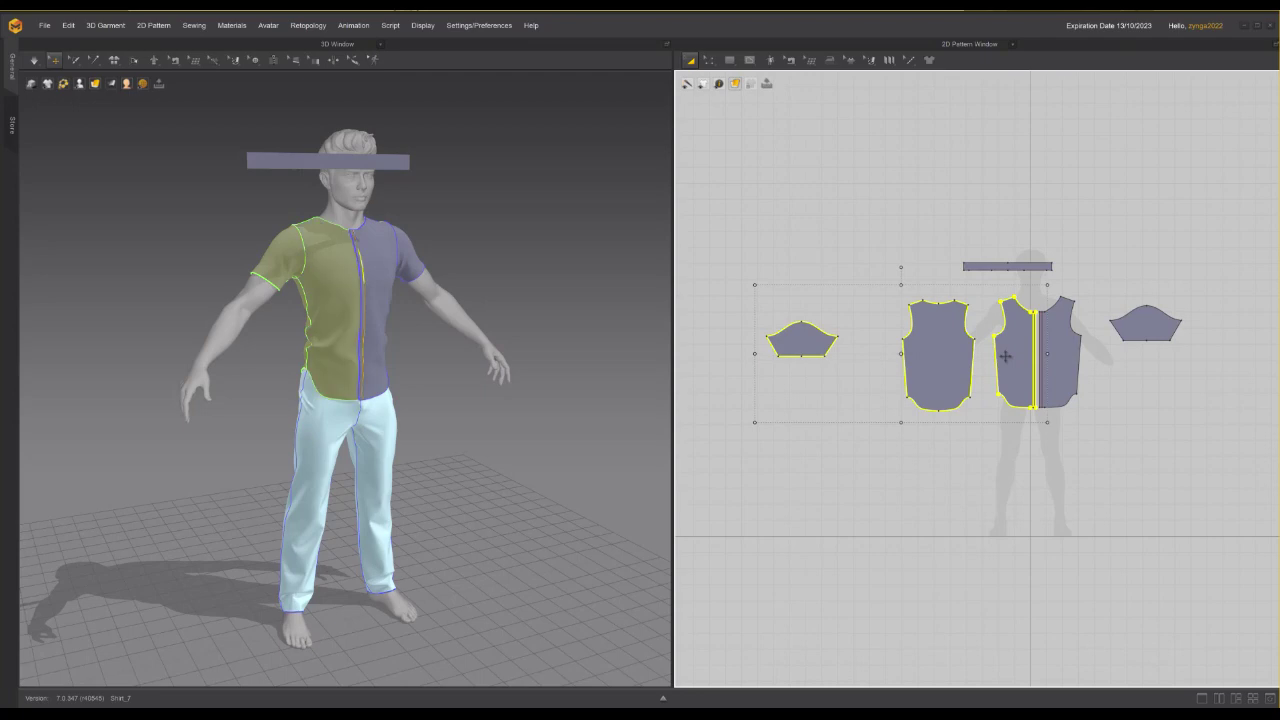
pyautogui.keyDown('shift'); pyautogui.click(1055, 351); pyautogui.keyUp('shift')
pyautogui.keyDown('shift'); pyautogui.click(1141, 330); pyautogui.keyUp('shift')
pyautogui.rightClick(1143, 331)
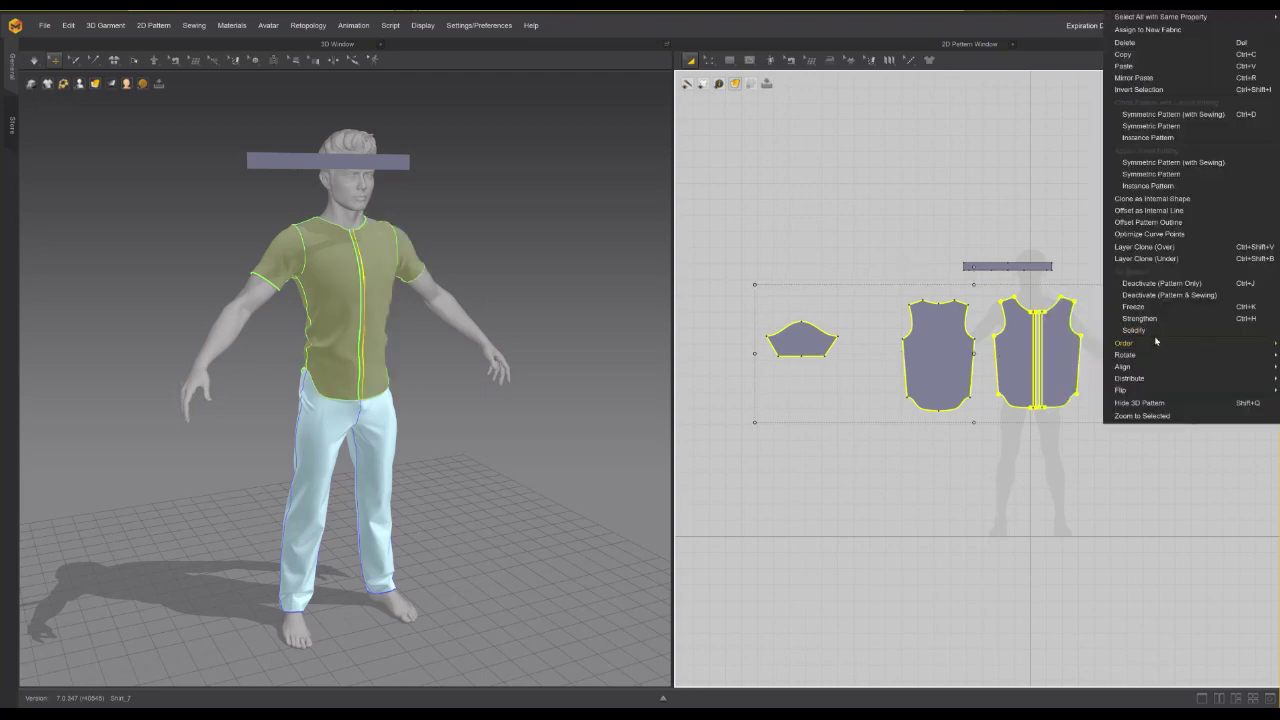
pyautogui.click(1139, 318)
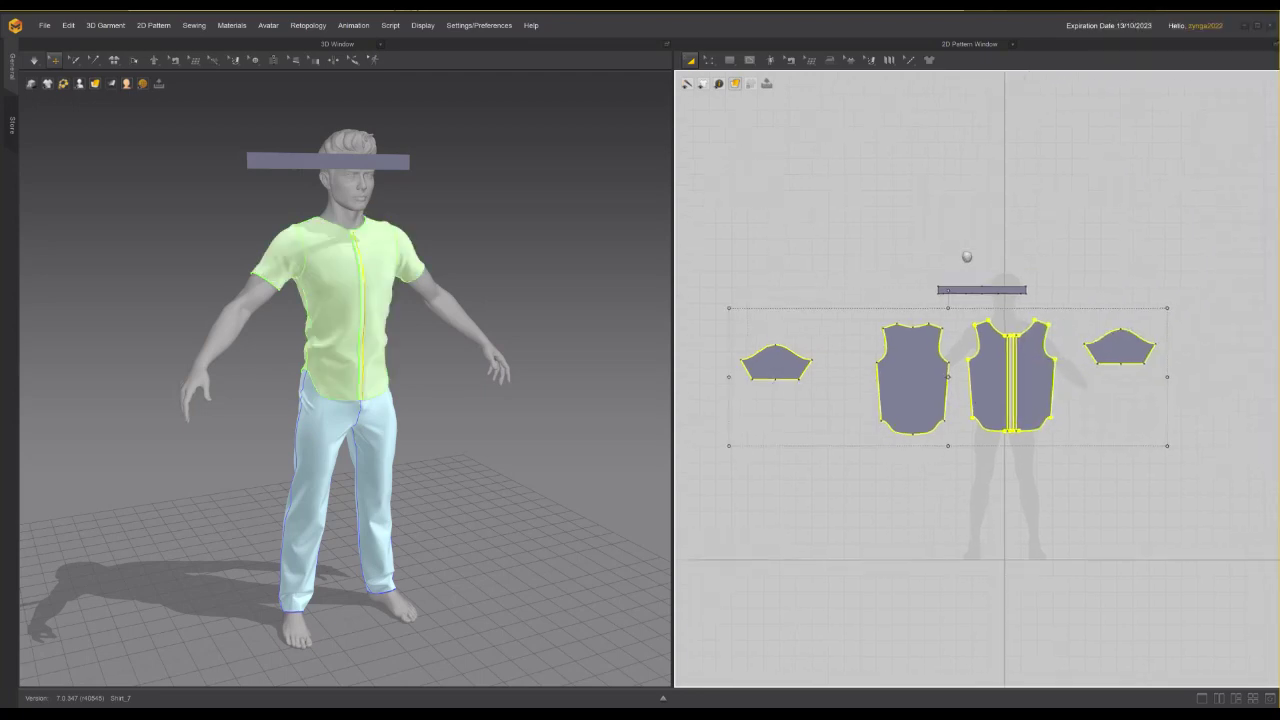
pyautogui.scroll(4, 943, 290)
pyautogui.scroll(-2, 908, 200)
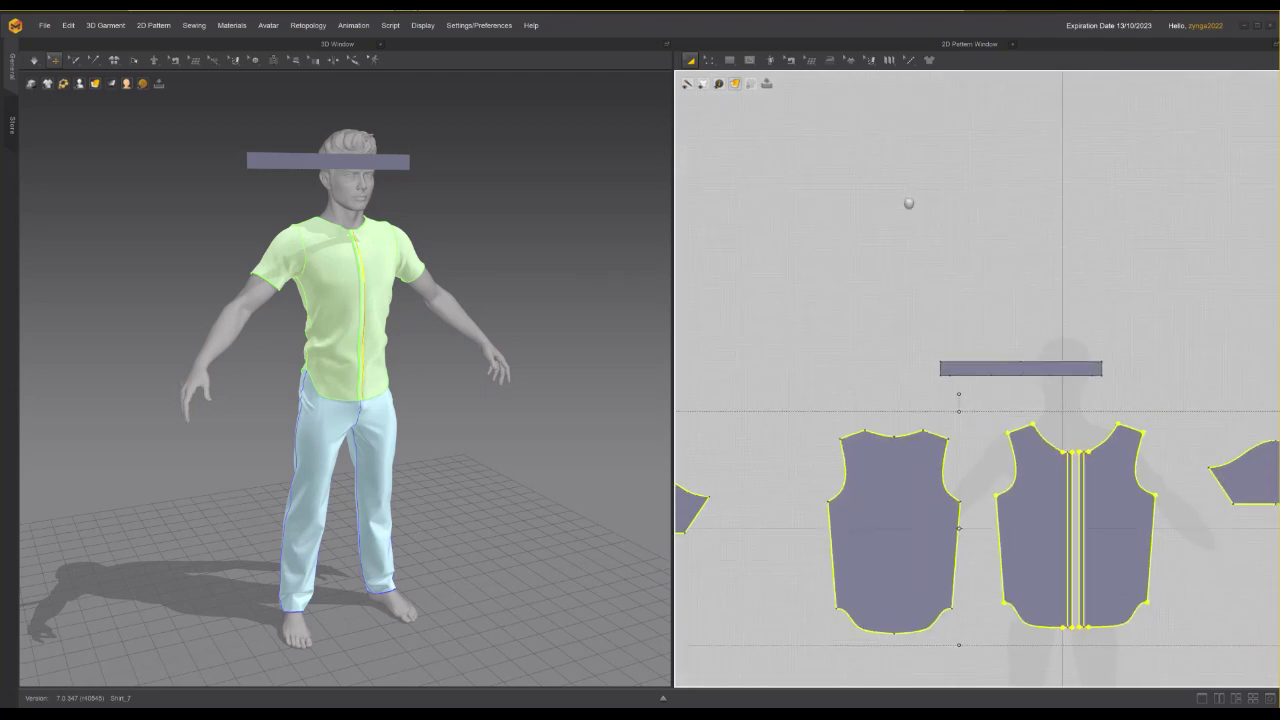
# Segment-sew the collar's bottom edge to the back and right front necklines
pyautogui.click(792, 62)
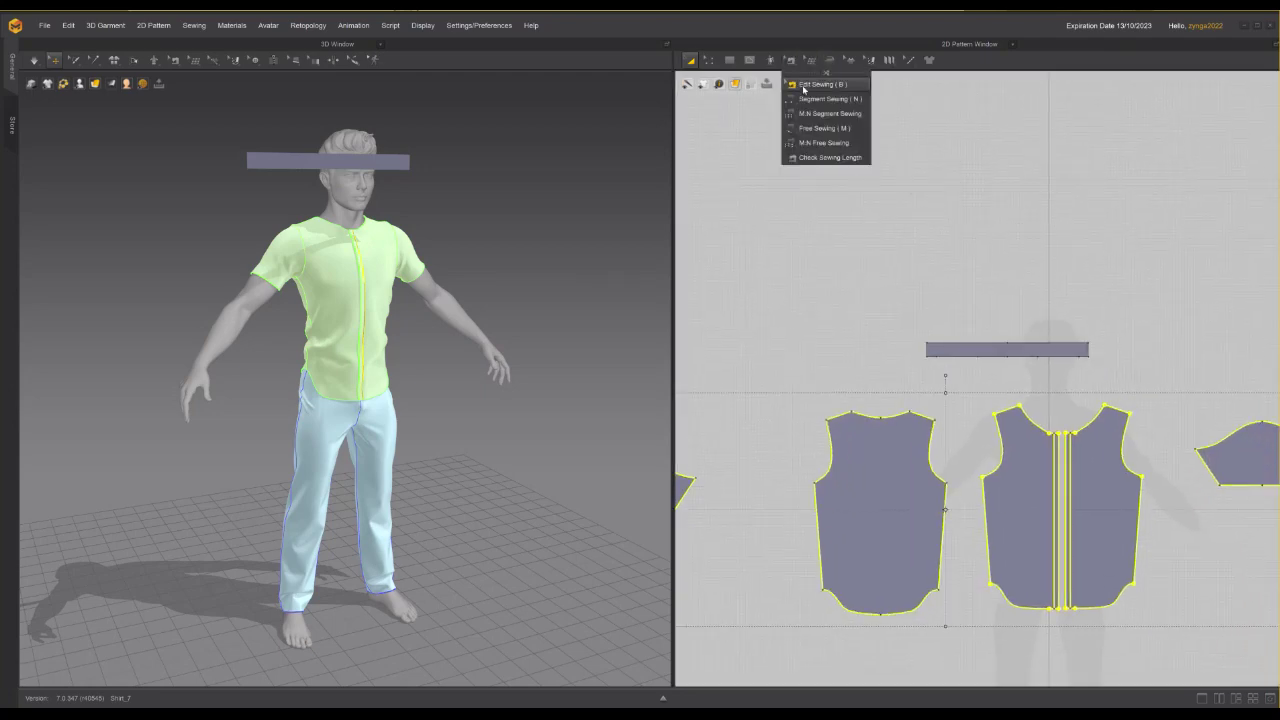
pyautogui.click(812, 99)
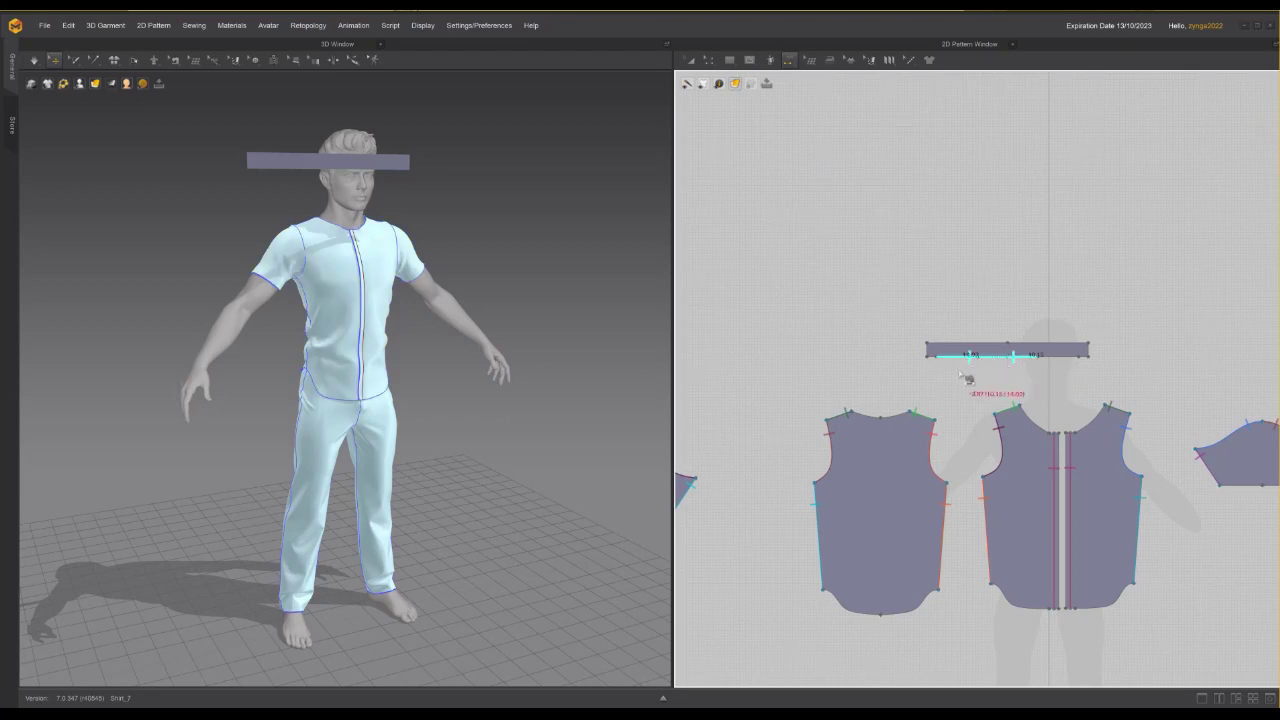
pyautogui.click(985, 357)
pyautogui.click(915, 414)
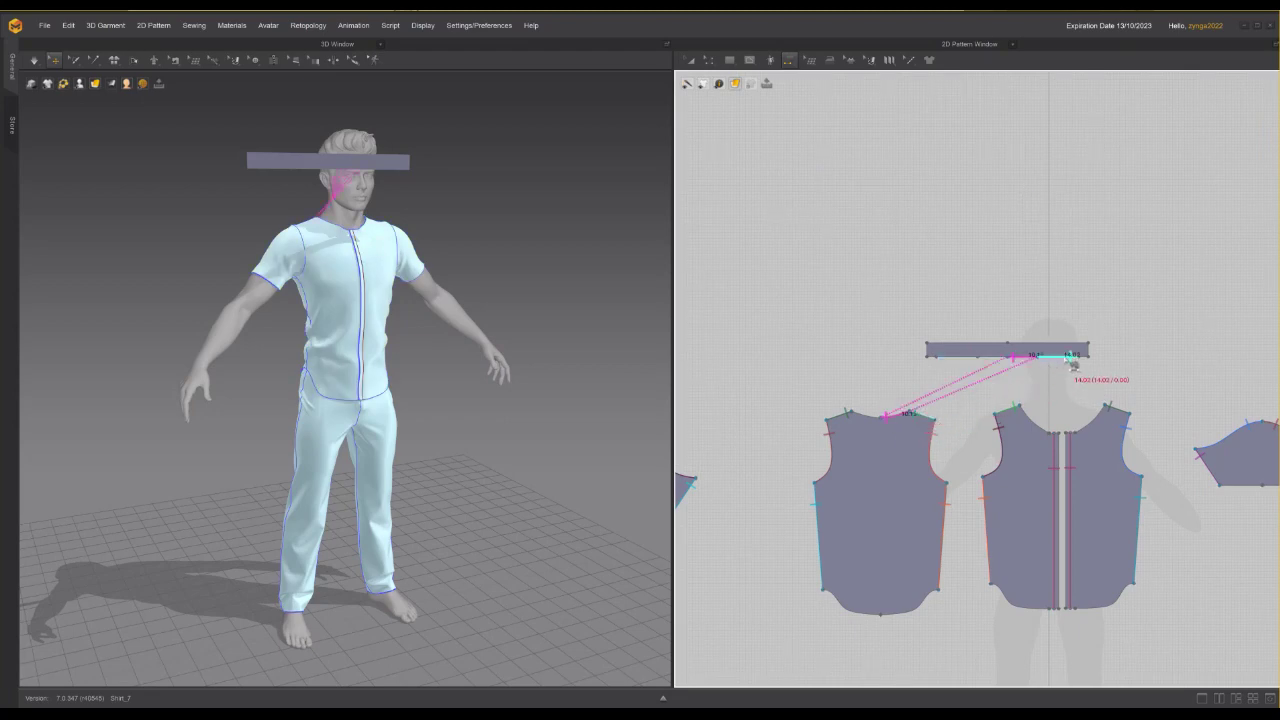
pyautogui.click(1070, 357)
pyautogui.click(1042, 426)
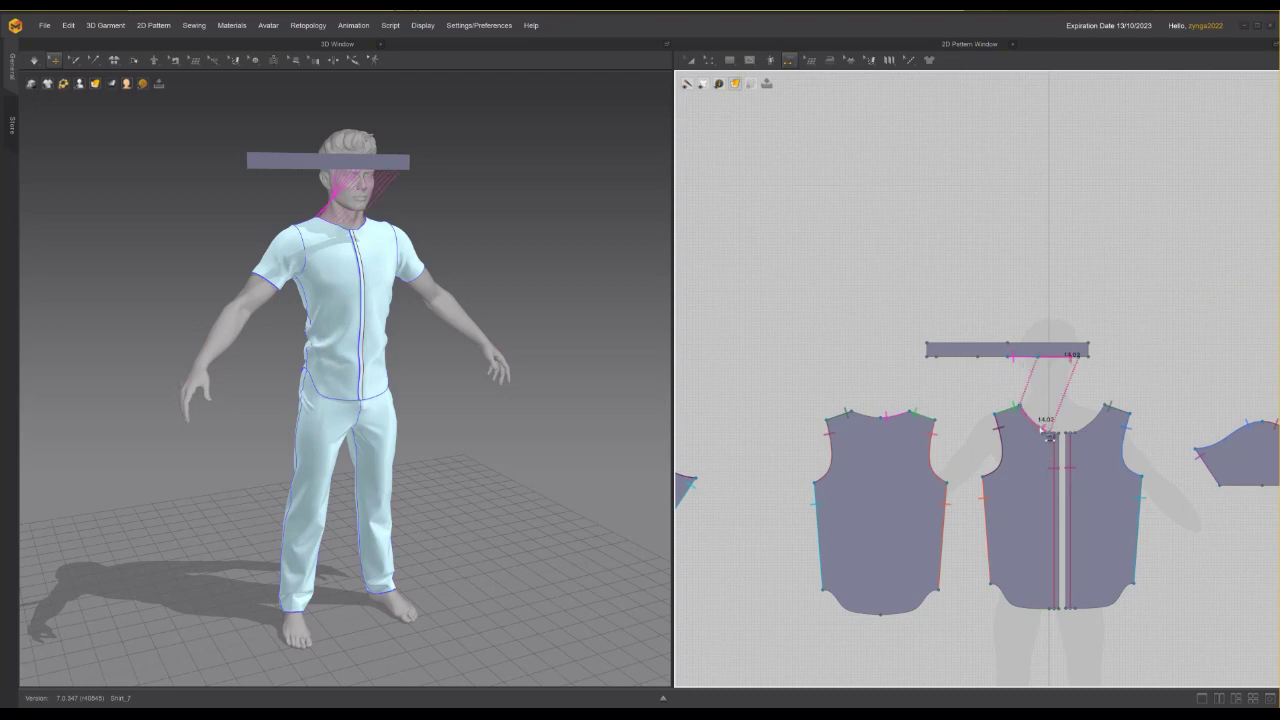
# Sew the remaining collar segments to their matching neckline edge and the left front neckline
pyautogui.scroll(3, 1100, 340)
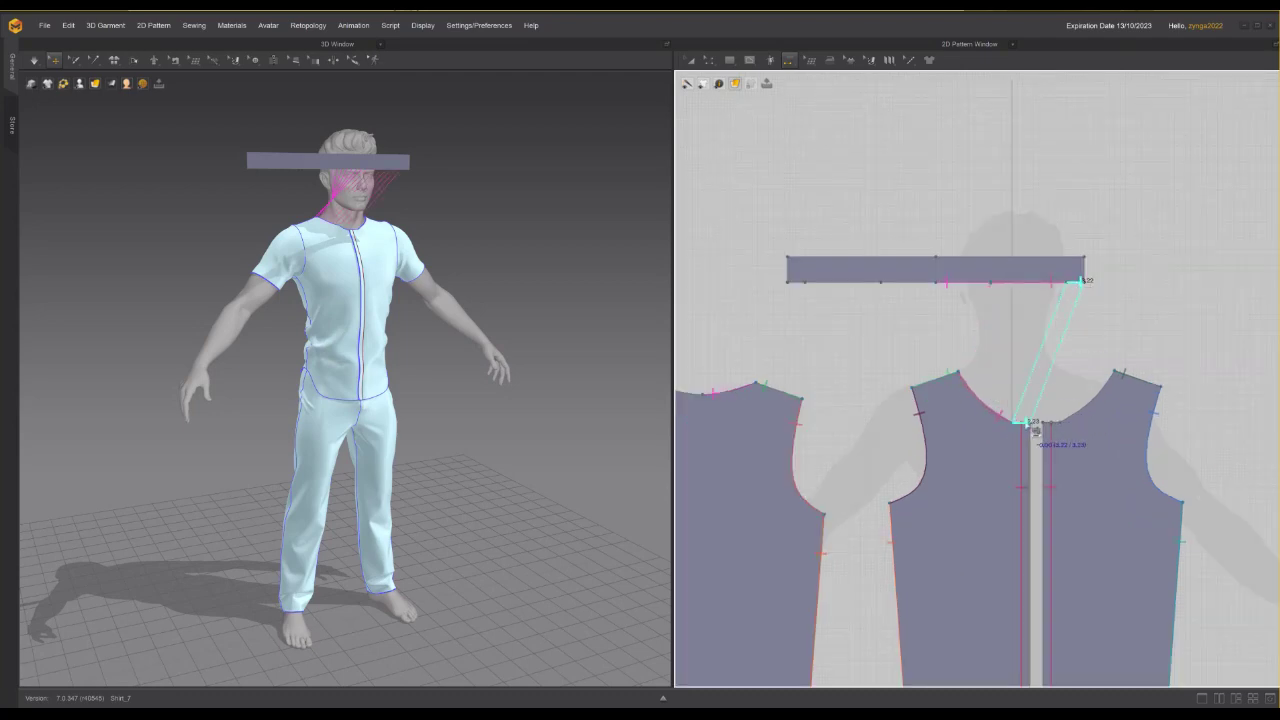
pyautogui.scroll(-3, 1033, 427)
pyautogui.click(1158, 287)
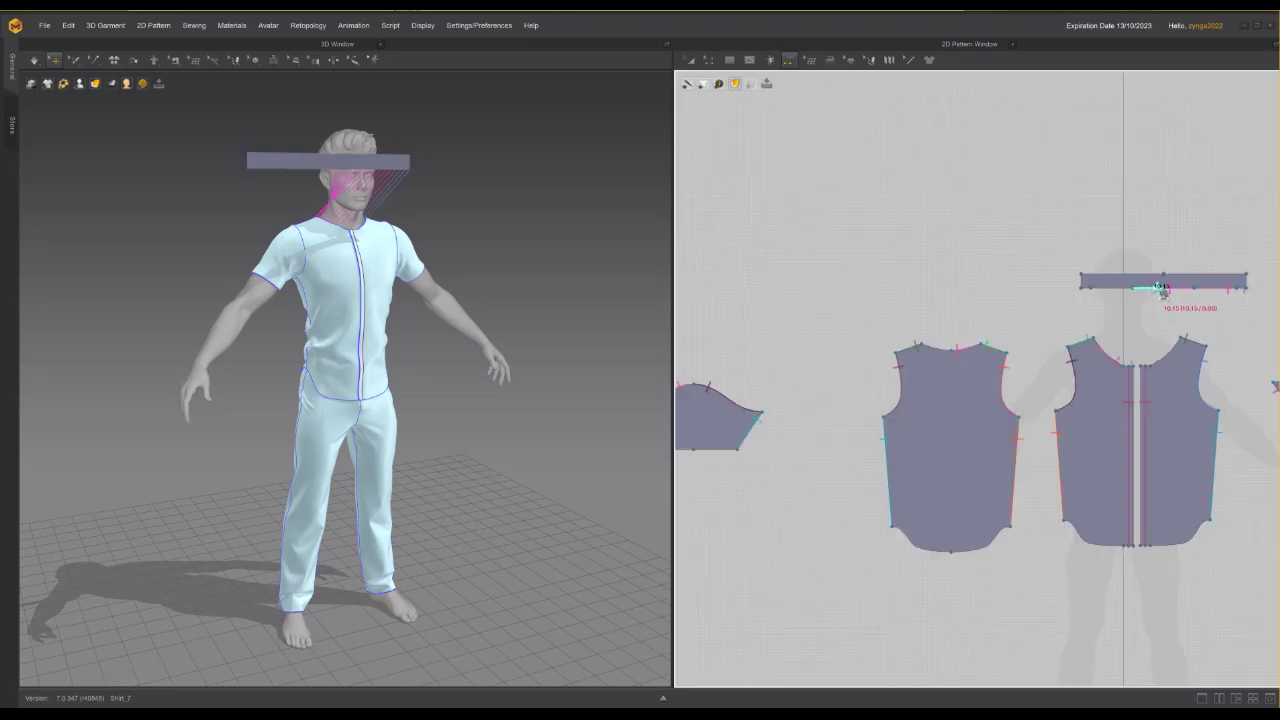
pyautogui.click(956, 356)
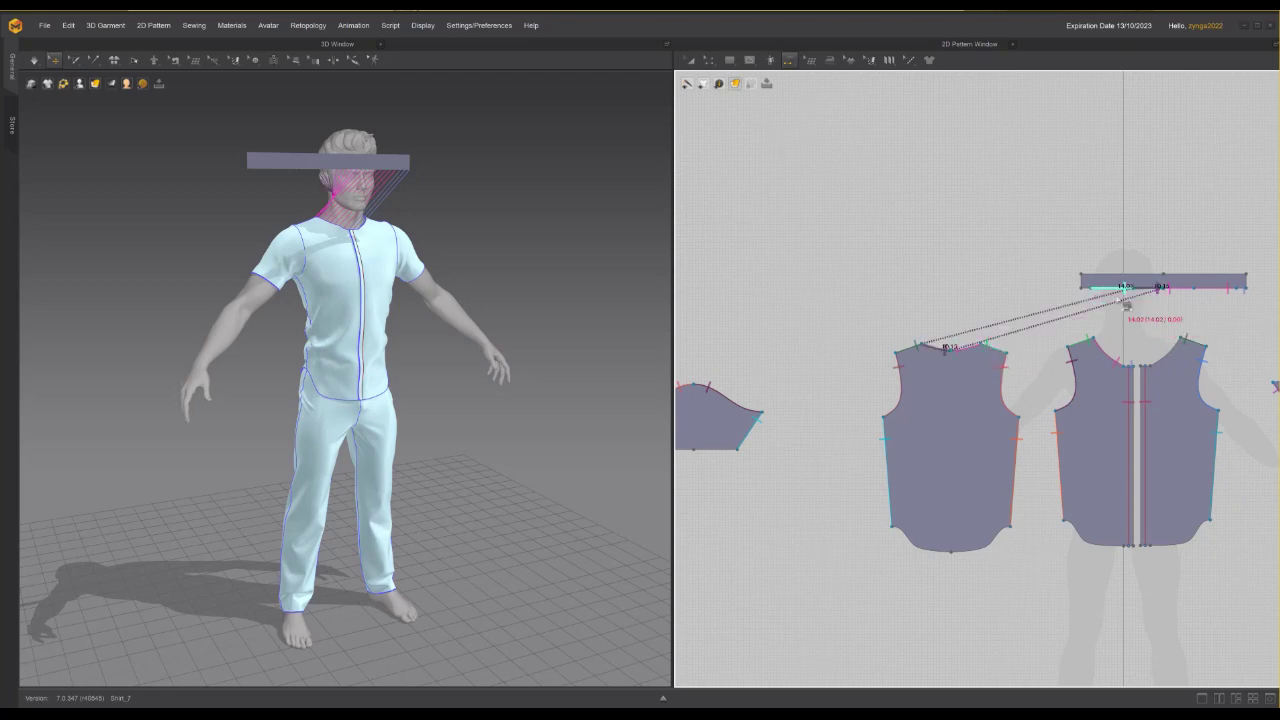
pyautogui.scroll(5, 1115, 200)
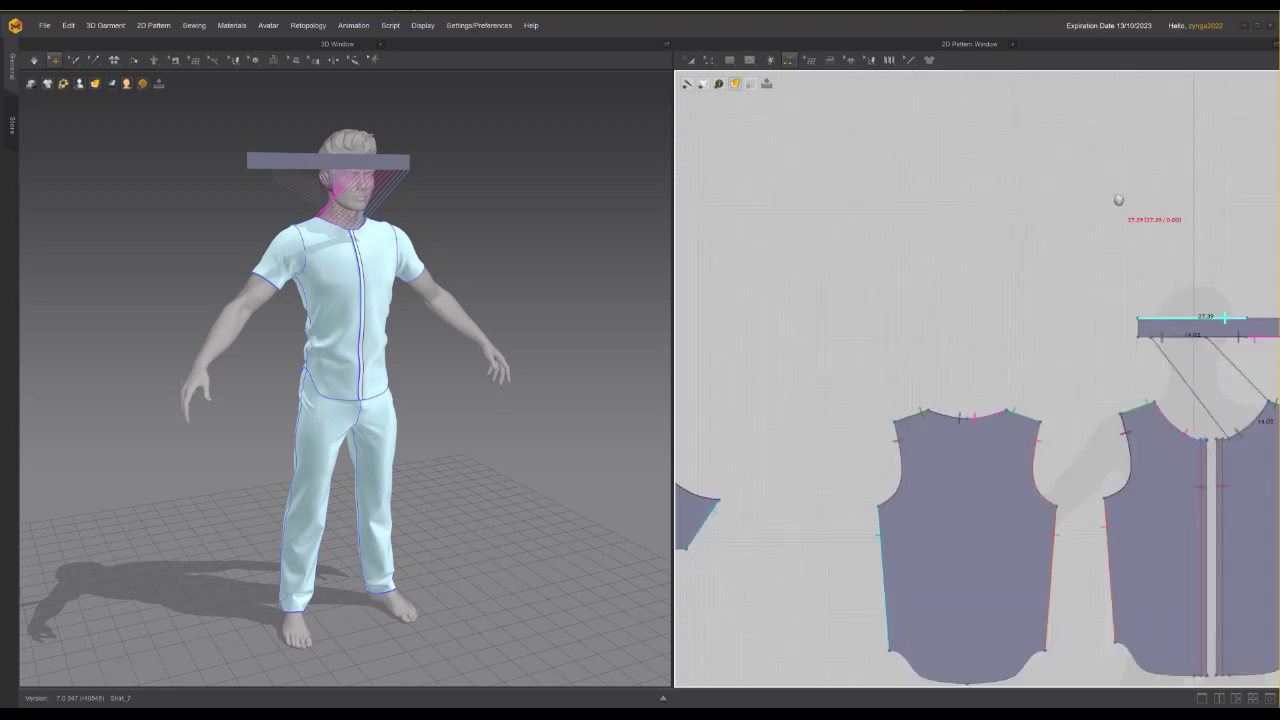
pyautogui.scroll(-2, 867, 186)
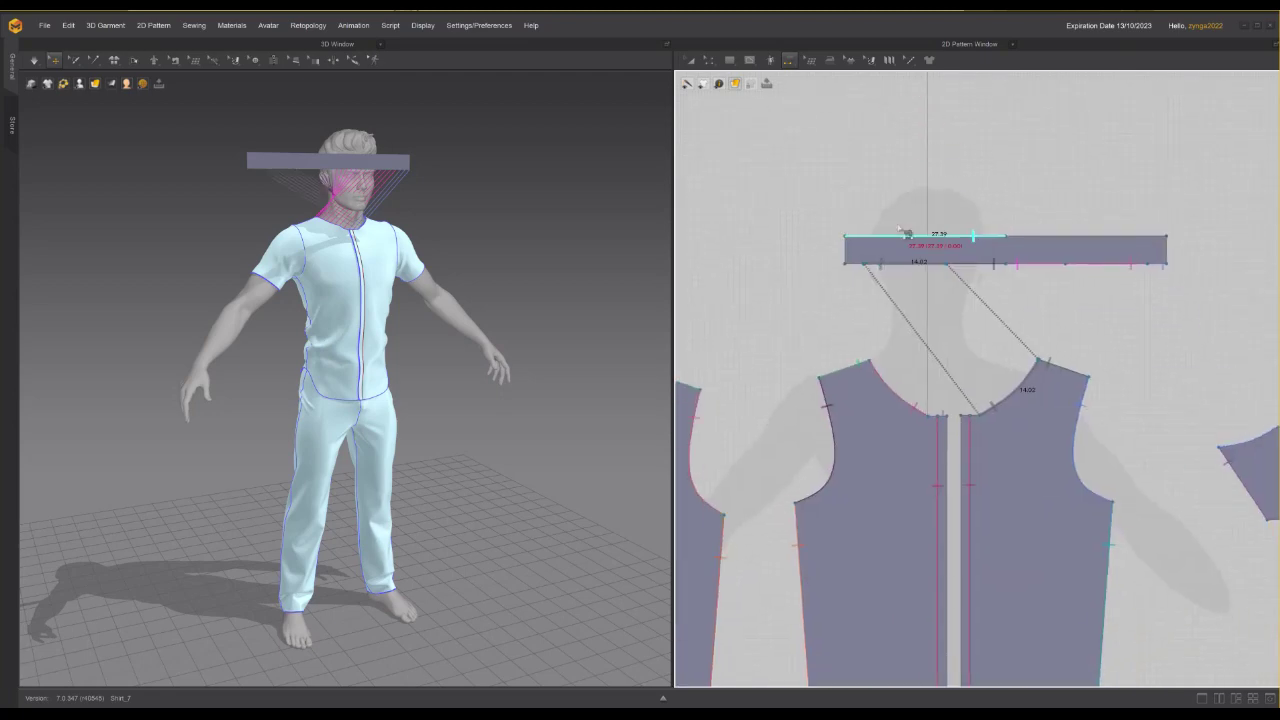
pyautogui.click(850, 265)
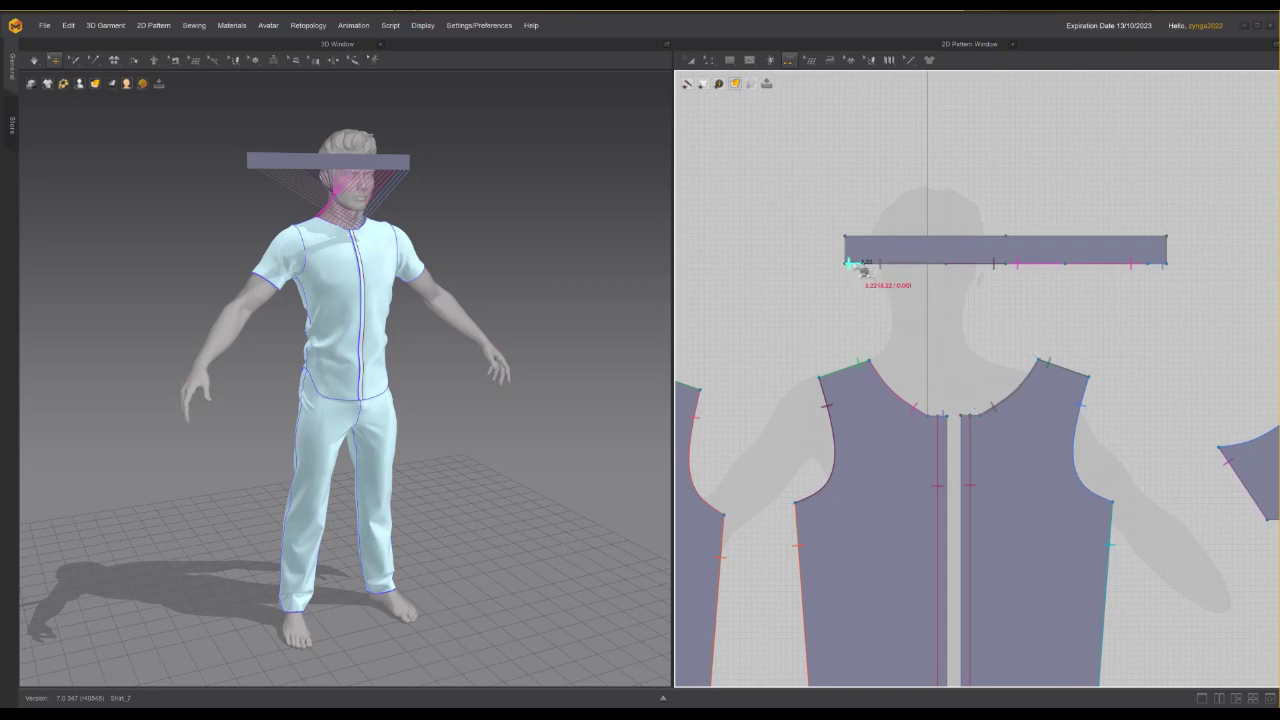
pyautogui.click(968, 415)
pyautogui.scroll(4, 944, 240)
pyautogui.moveTo(583, 157); pyautogui.dragTo(416, 233, button='right')
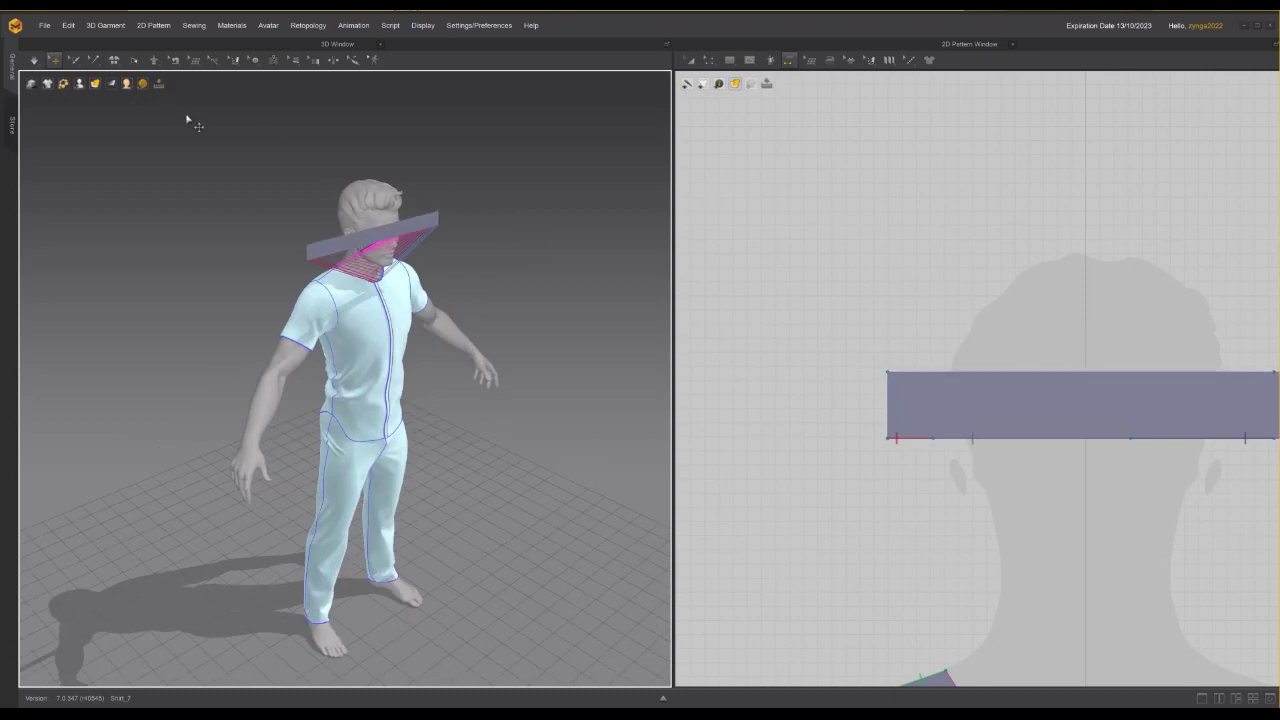
# Flip the selected collar piece horizontally
pyautogui.click(346, 246)
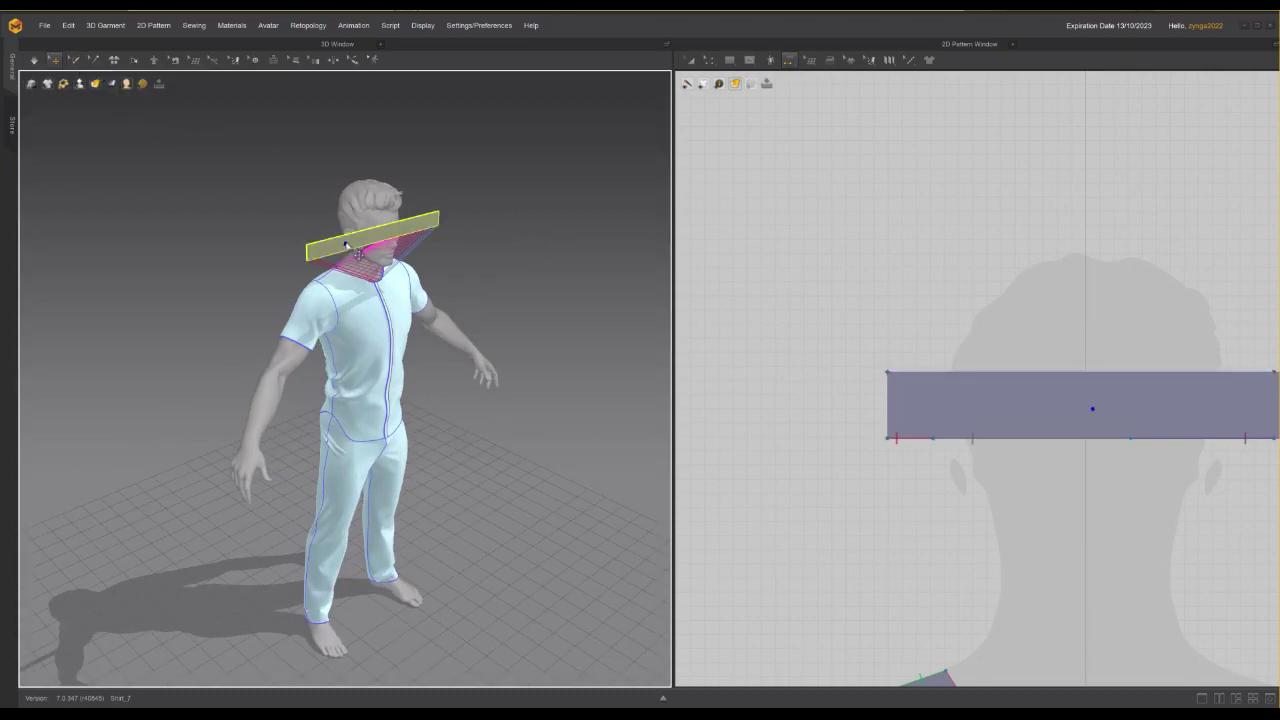
pyautogui.rightClick(430, 222)
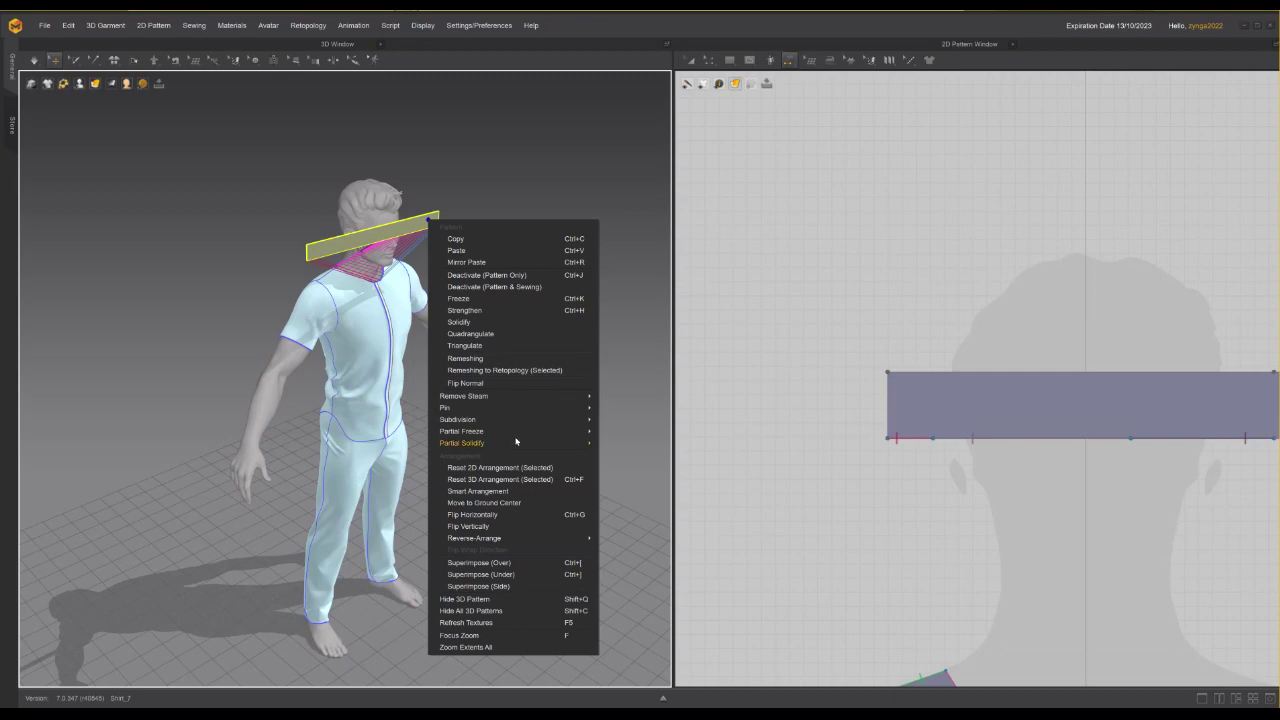
pyautogui.click(471, 514)
# Show the avatar's arrangement points and place the collar on the back-of-neck point
pyautogui.moveTo(485, 479); pyautogui.dragTo(459, 259, button='right')
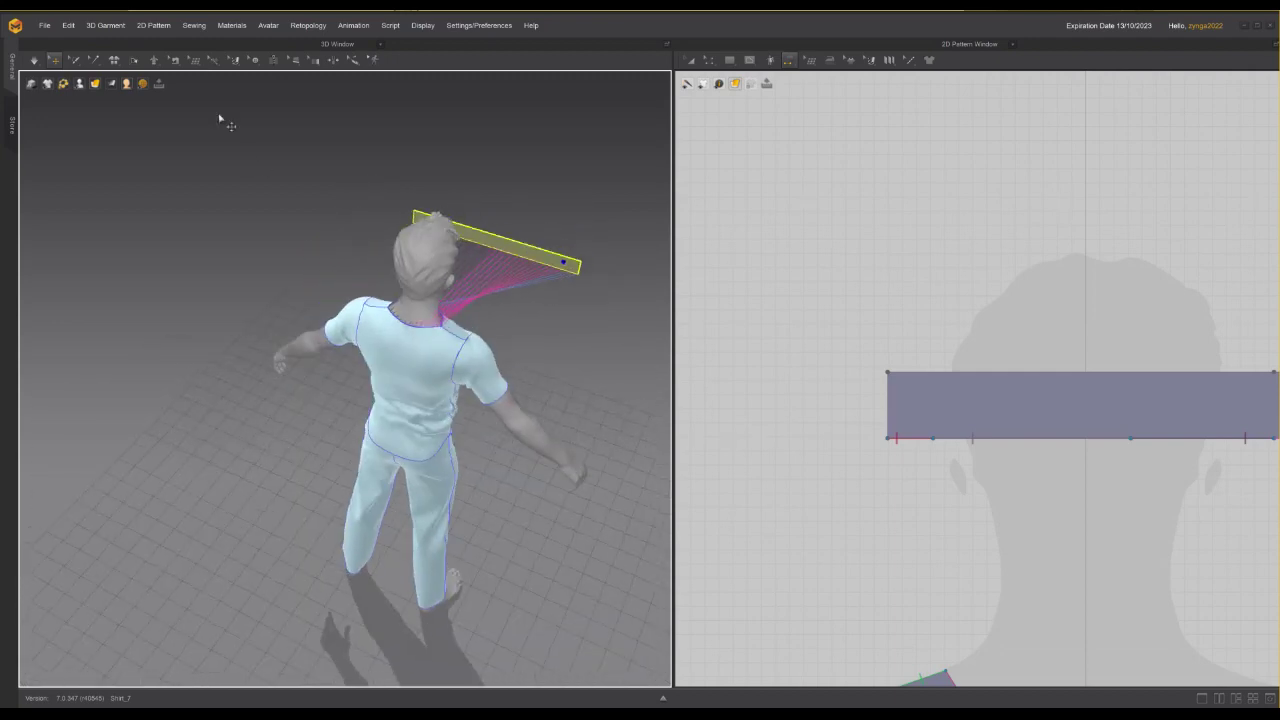
pyautogui.press('8')
pyautogui.moveTo(552, 263); pyautogui.dragTo(506, 258, button='right')
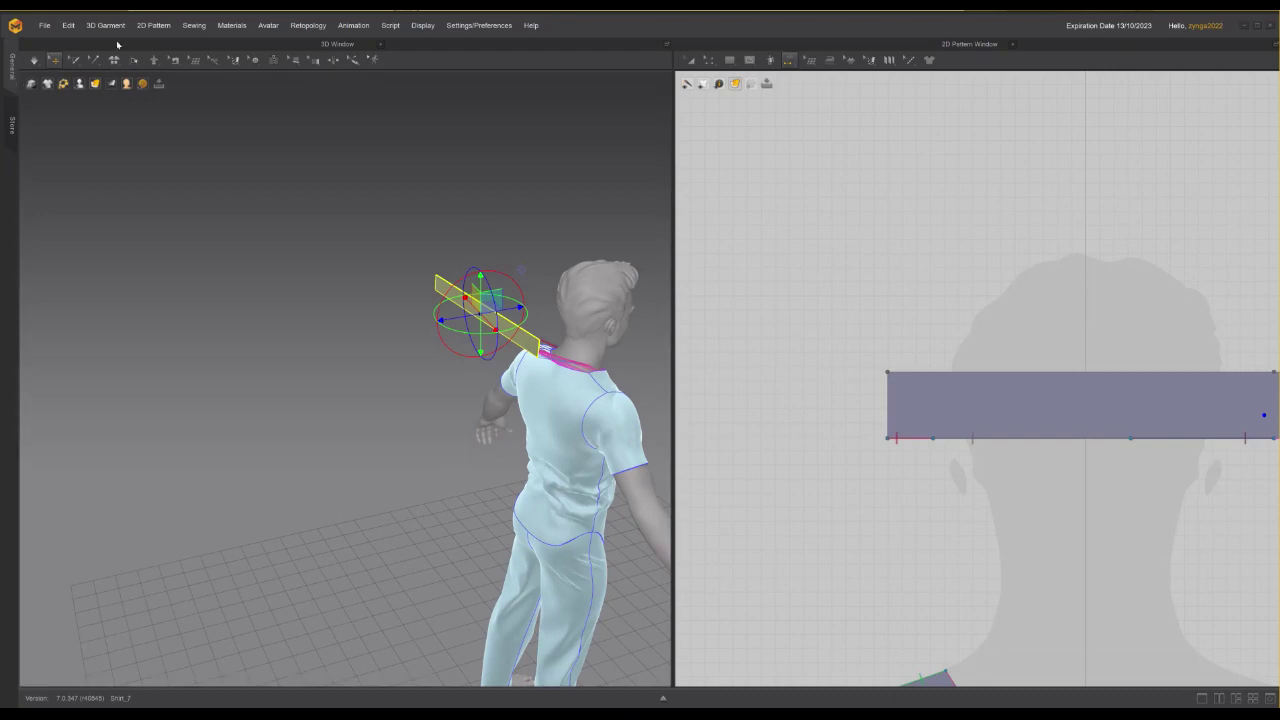
pyautogui.click(79, 83)
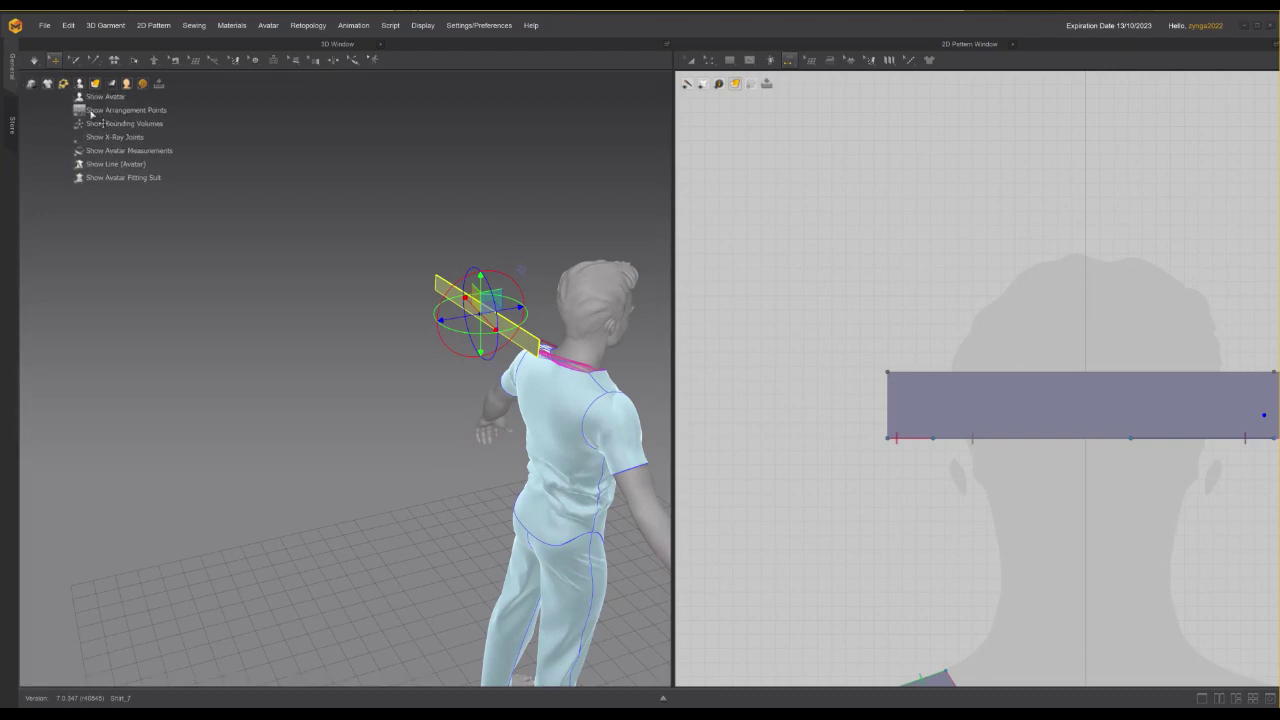
pyautogui.click(91, 110)
pyautogui.click(560, 348)
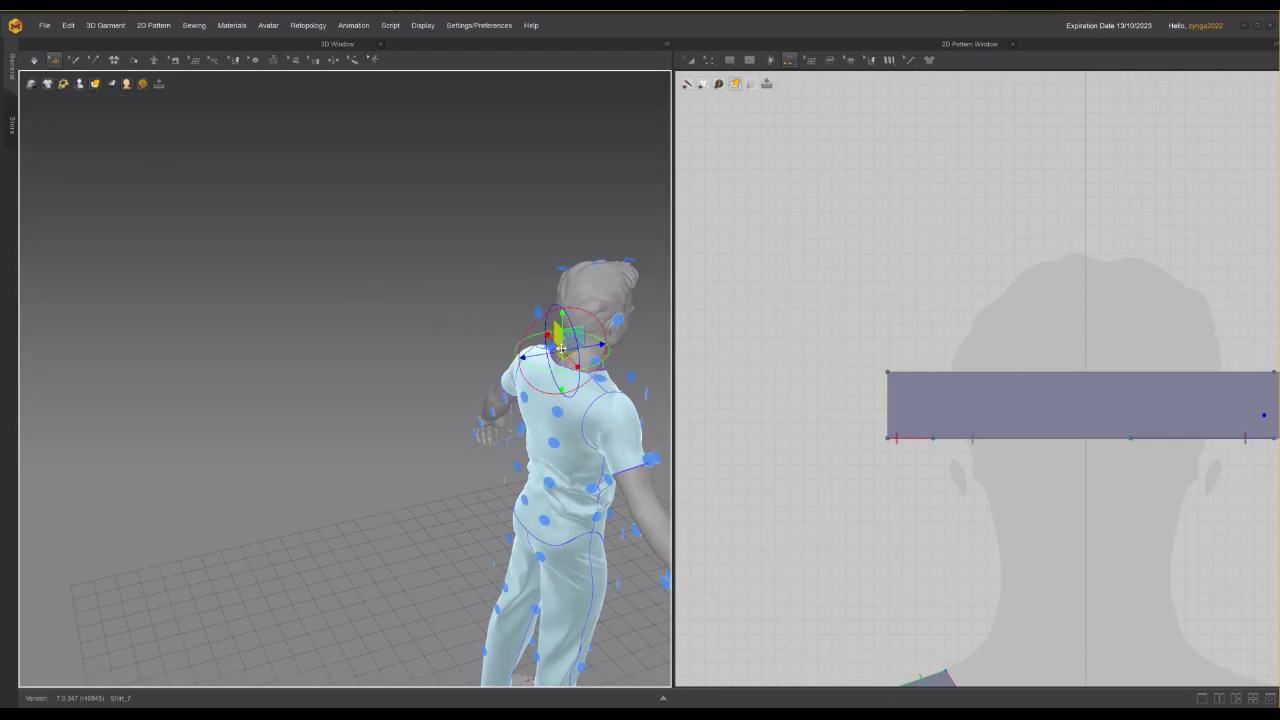
pyautogui.moveTo(470, 248); pyautogui.dragTo(383, 243, button='right')
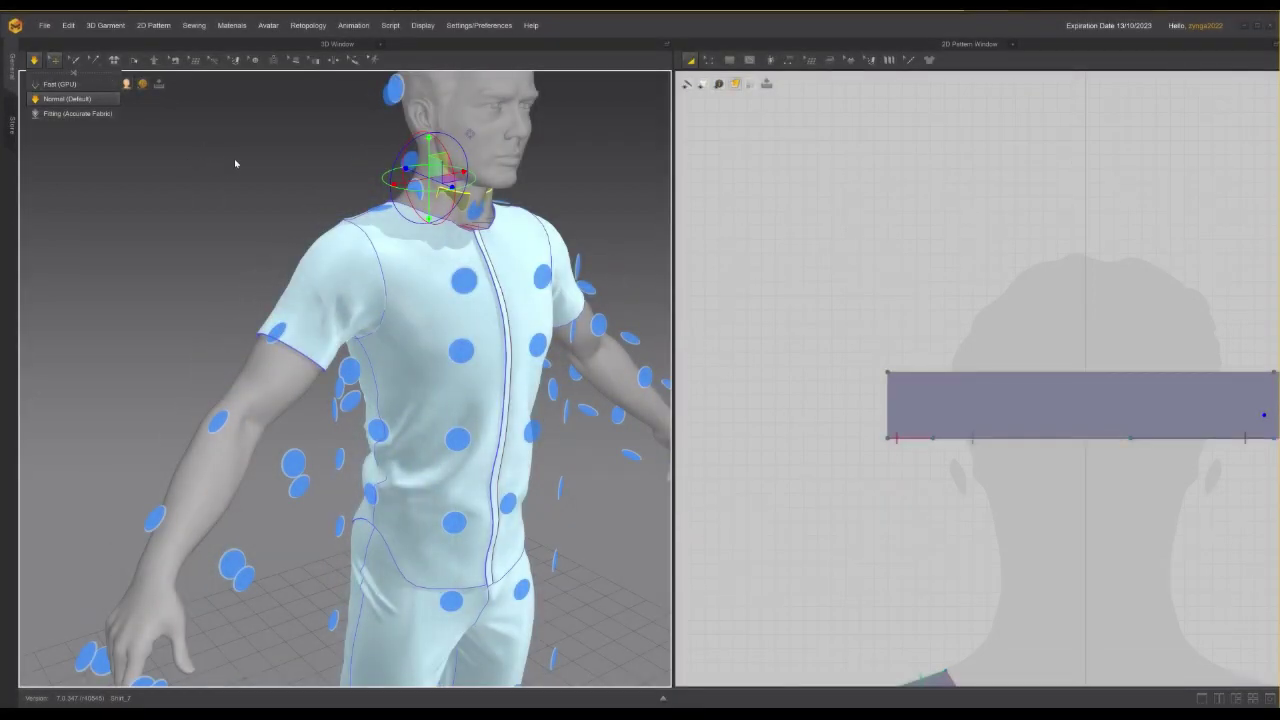
# Adjust the 3D view to a three-quarter angle on the avatar
pyautogui.press('space')
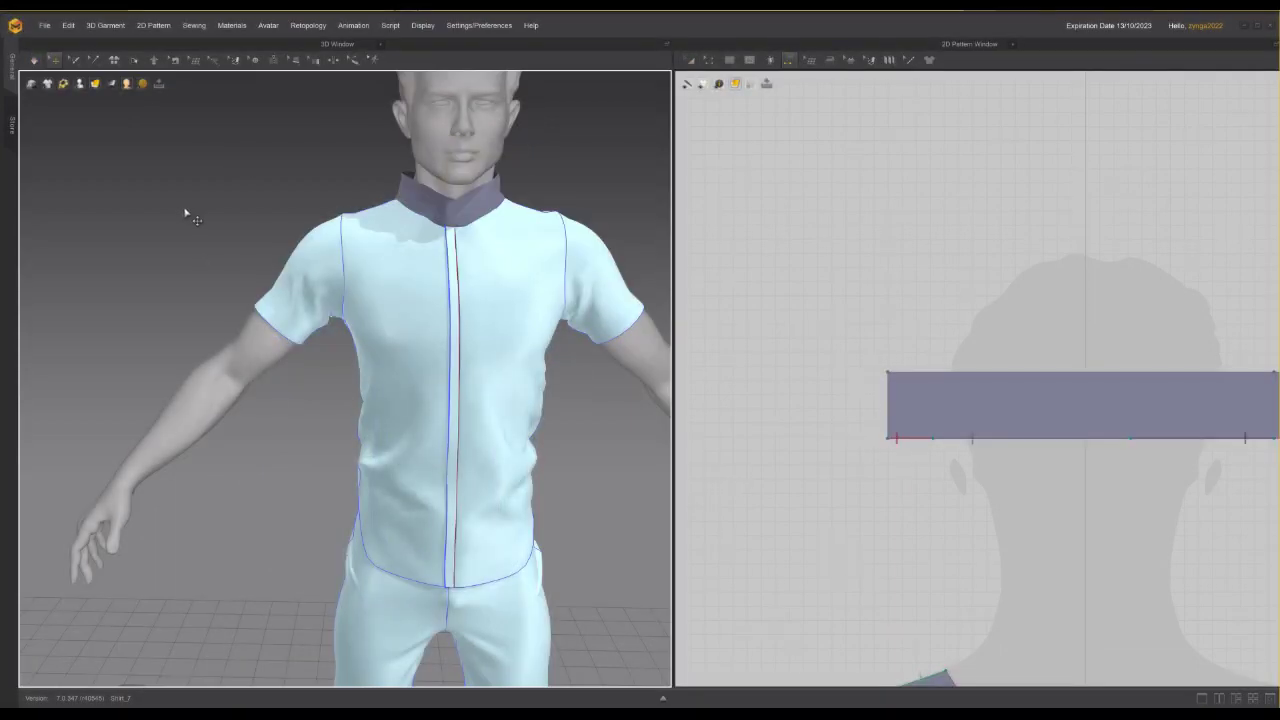
pyautogui.scroll(3, 191, 220)
pyautogui.scroll(-5, 211, 286)
pyautogui.moveTo(116, 190)
pyautogui.mouseDown(button='right')
pyautogui.moveTo(146, 193)
pyautogui.moveTo(123, 186)
pyautogui.mouseUp(button='right')
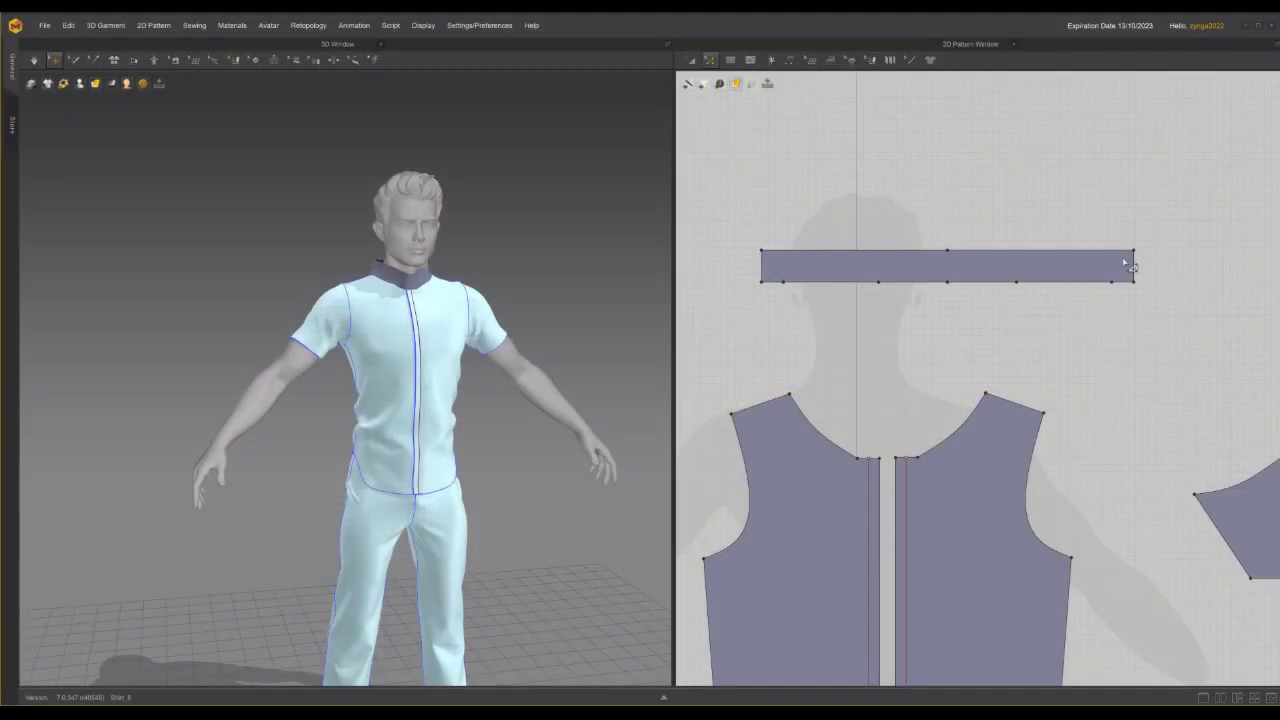
# Shorten the neck band's right end edge to 3 cm, changing length from its end
pyautogui.click(1130, 264)
pyautogui.rightClick(1126, 262)
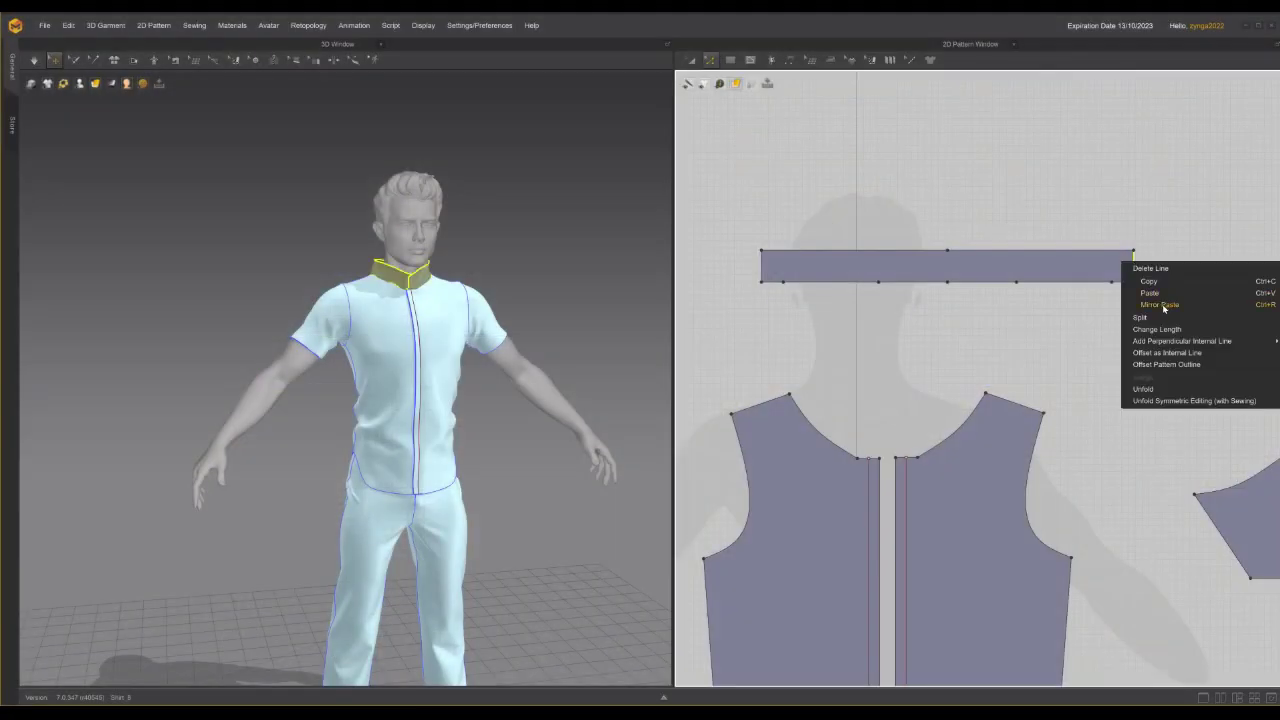
pyautogui.click(1156, 329)
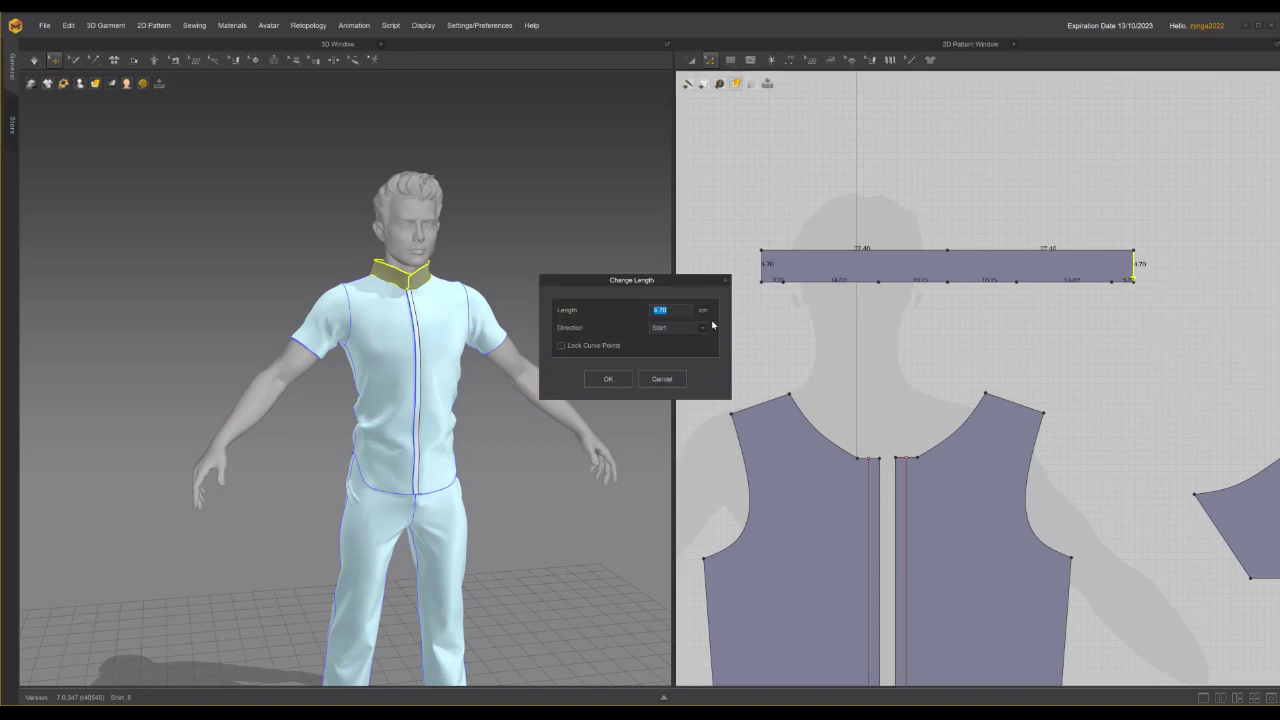
pyautogui.click(702, 328)
pyautogui.click(677, 352)
pyautogui.write('3')
pyautogui.click(629, 382)
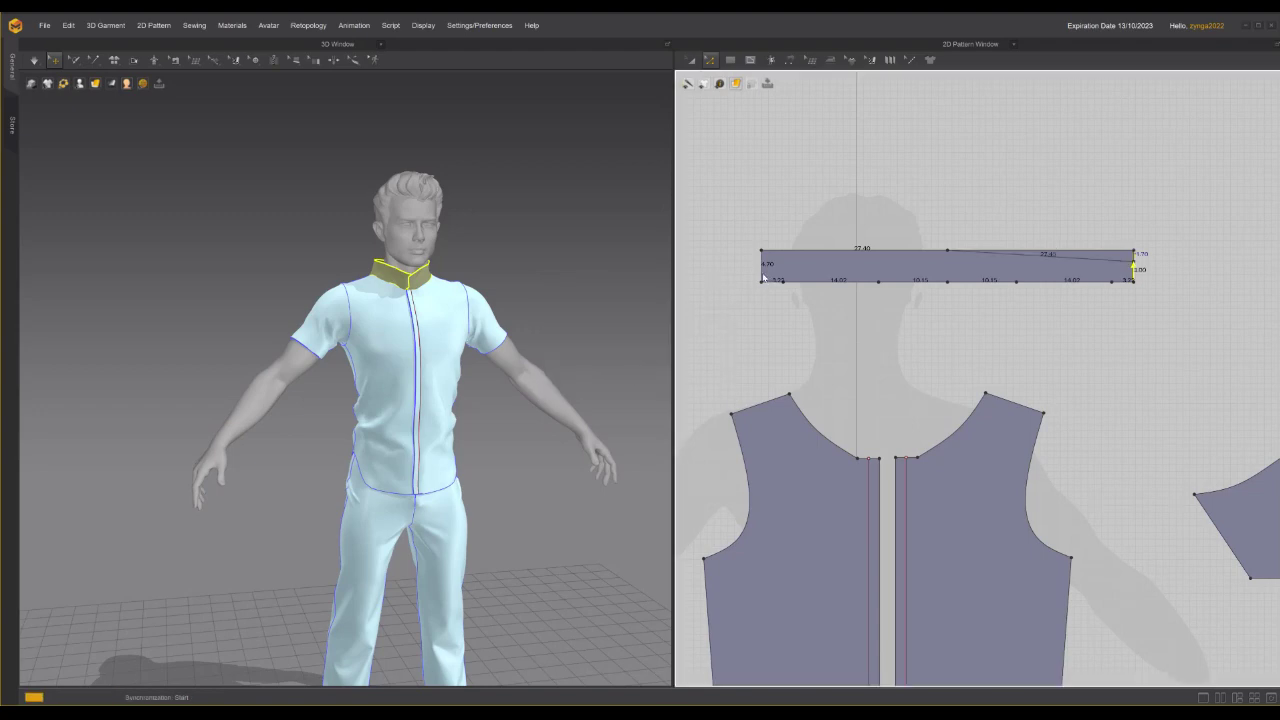
# Give the neck band's left end edge a new length, entering 6
pyautogui.click(763, 266)
pyautogui.rightClick(763, 268)
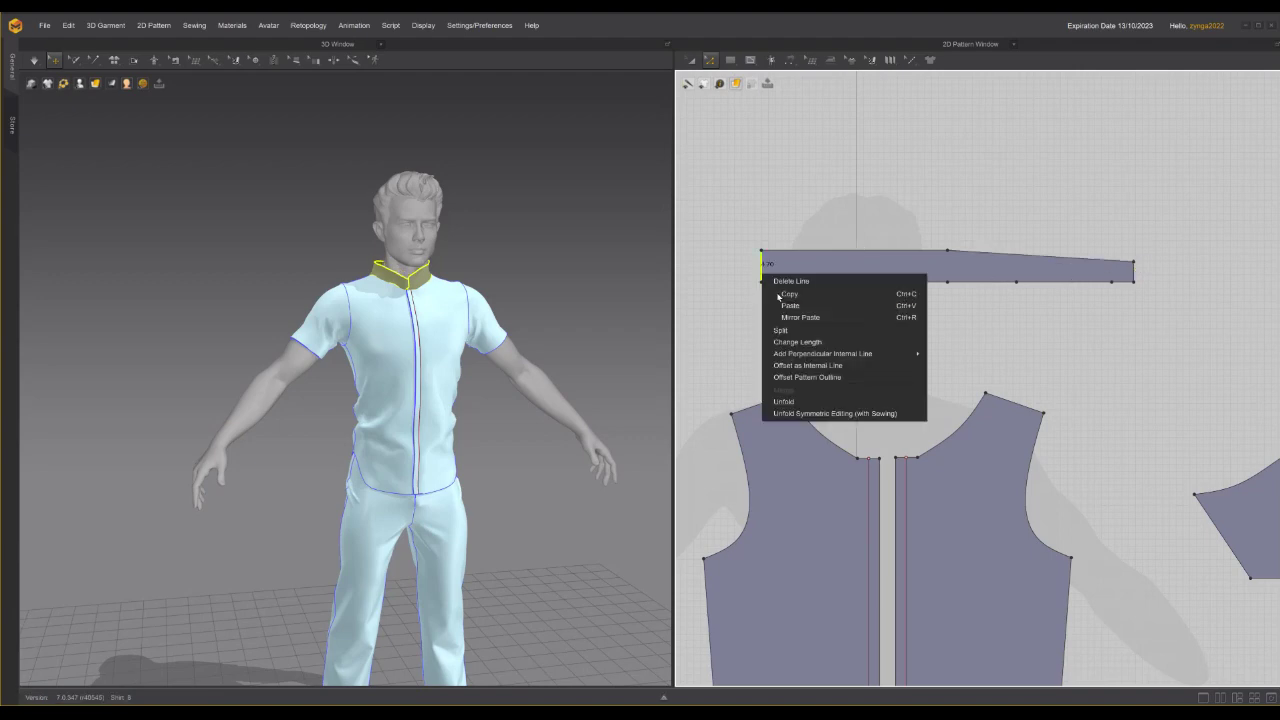
pyautogui.click(794, 345)
pyautogui.write('6')
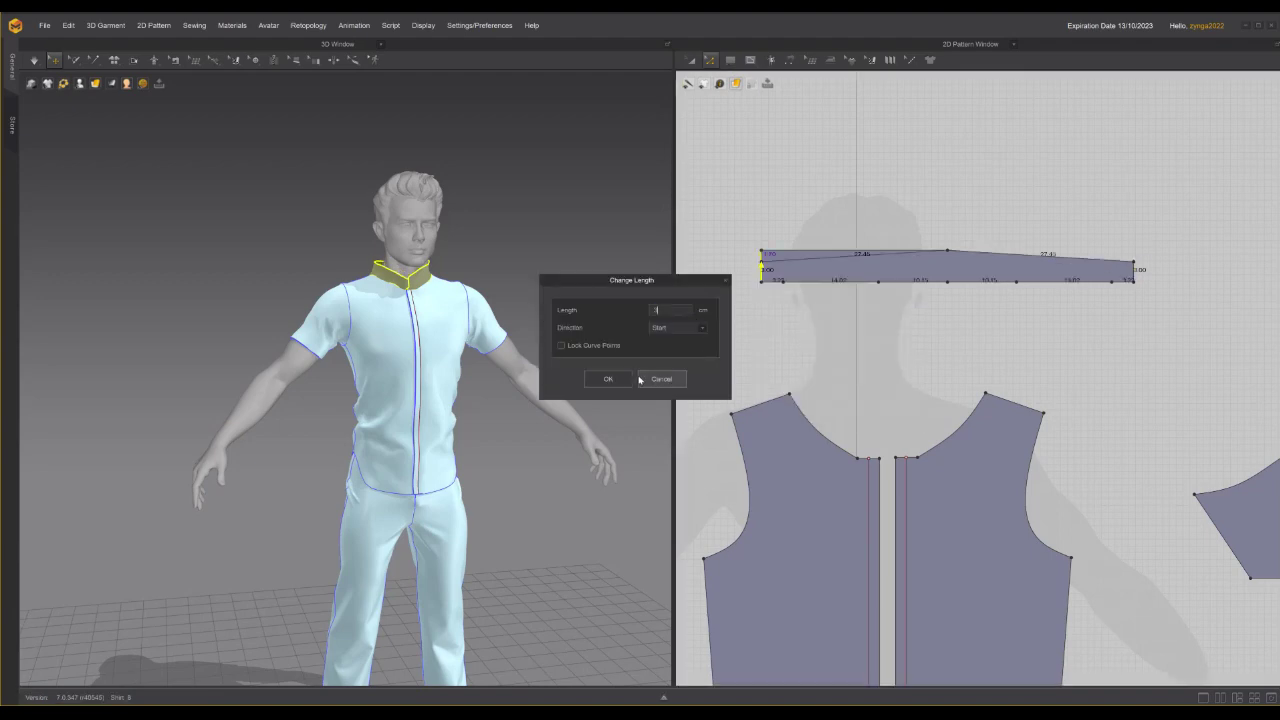
pyautogui.click(608, 379)
# Add an internal line from the top centre point, set it to 3.4, and lower that point
pyautogui.scroll(2, 939, 230)
pyautogui.scroll(3, 900, 228)
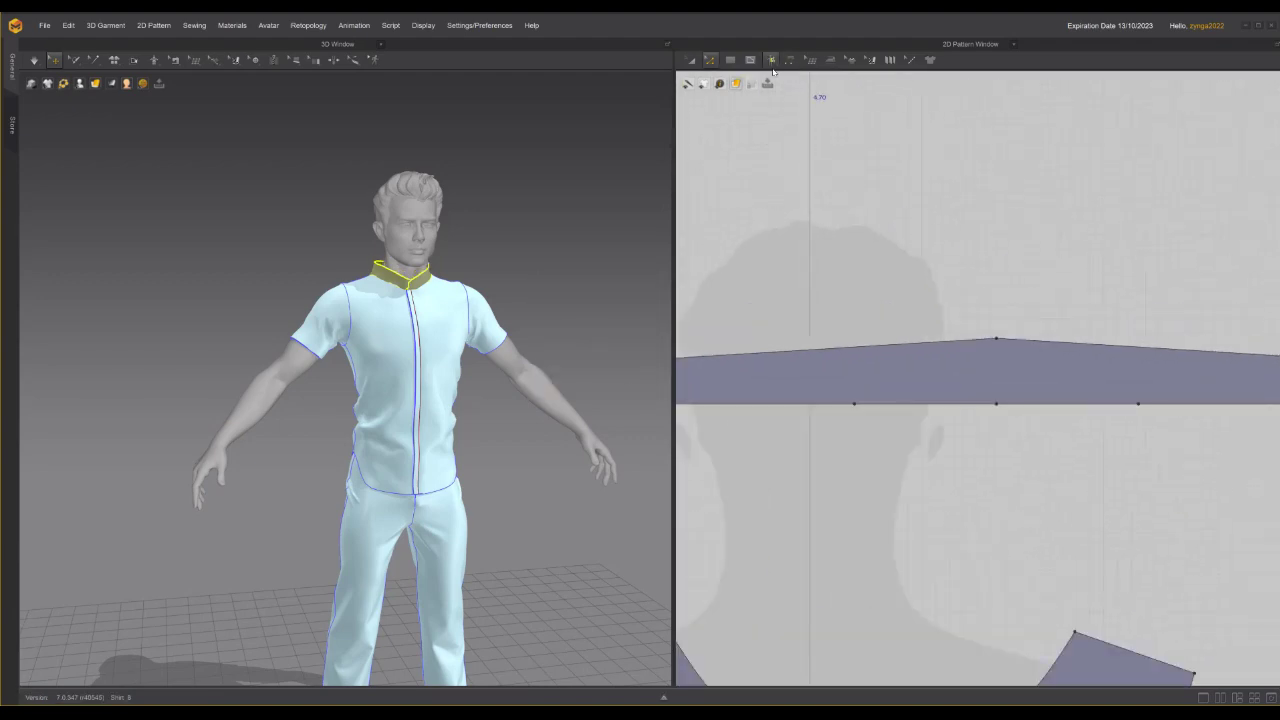
pyautogui.click(750, 60)
pyautogui.click(780, 85)
pyautogui.click(996, 339)
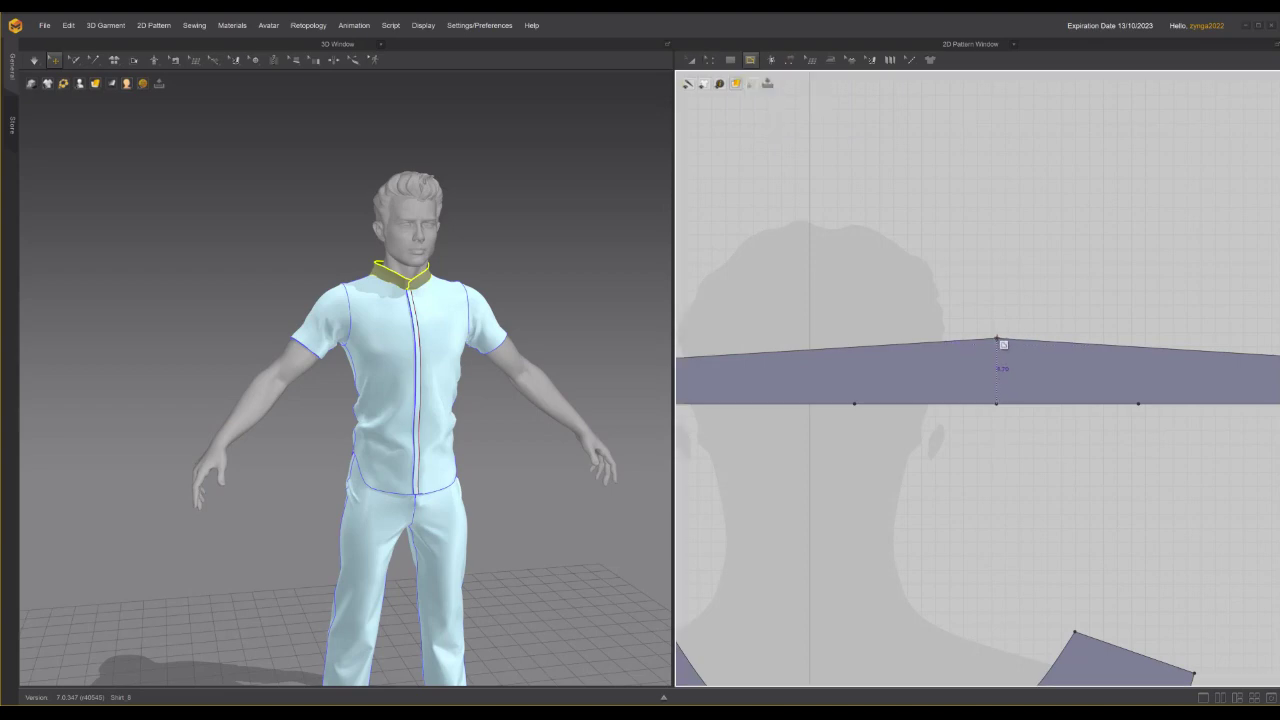
pyautogui.click(996, 403)
pyautogui.scroll(2, 924, 272)
pyautogui.press('z')
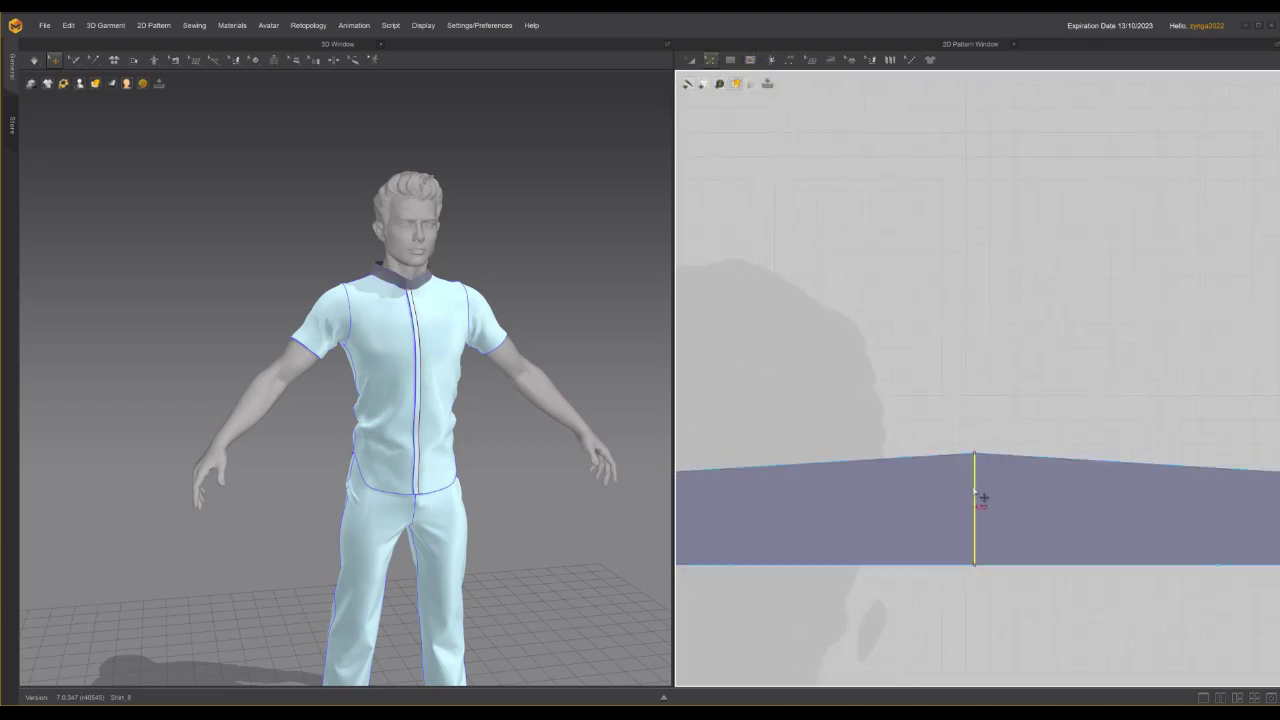
pyautogui.rightClick(986, 500)
pyautogui.click(997, 551)
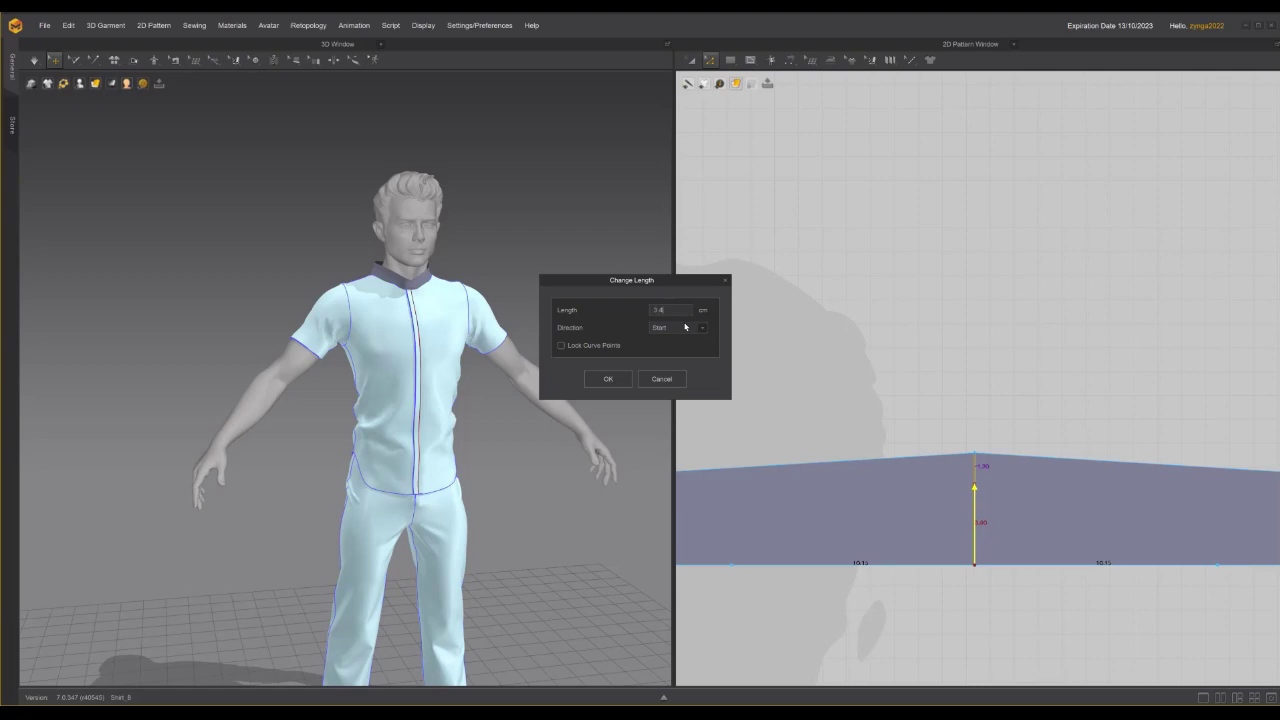
pyautogui.click(608, 378)
pyautogui.moveTo(975, 455); pyautogui.dragTo(977, 487)
pyautogui.scroll(-3, 1010, 430)
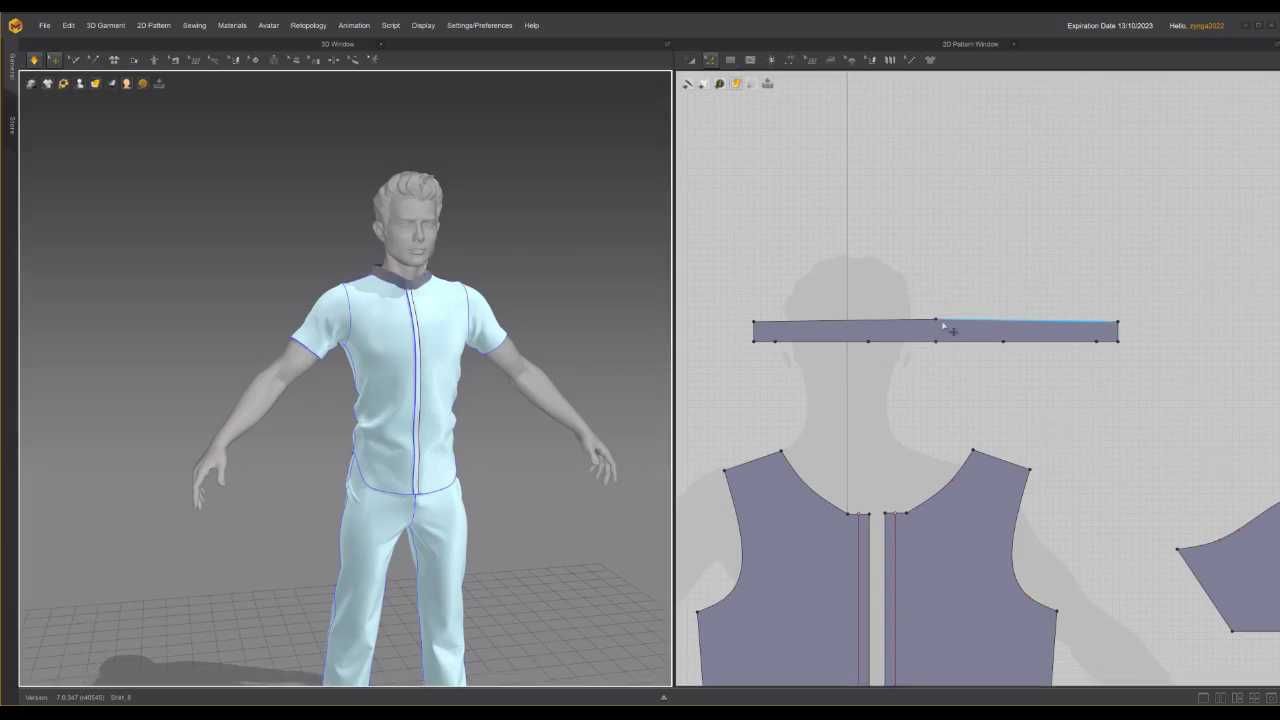
# Convert the neck band's top centre point into a curve point
pyautogui.rightClick(936, 321)
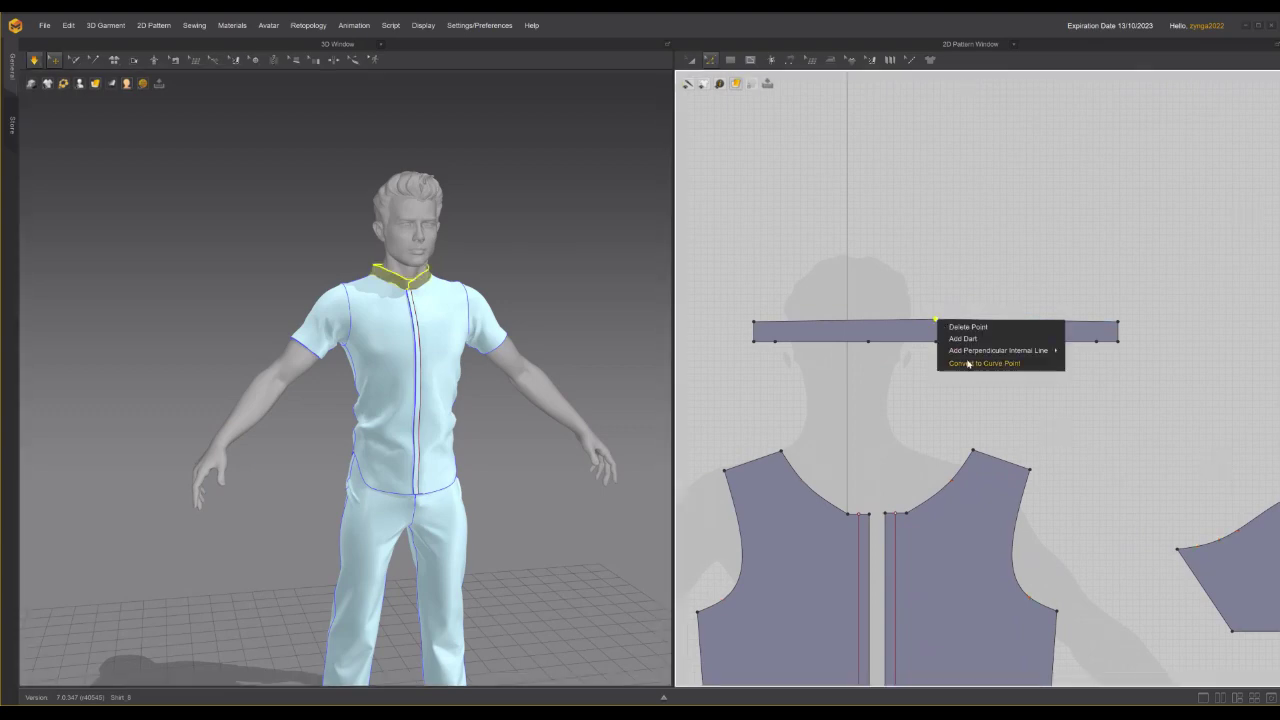
pyautogui.click(968, 362)
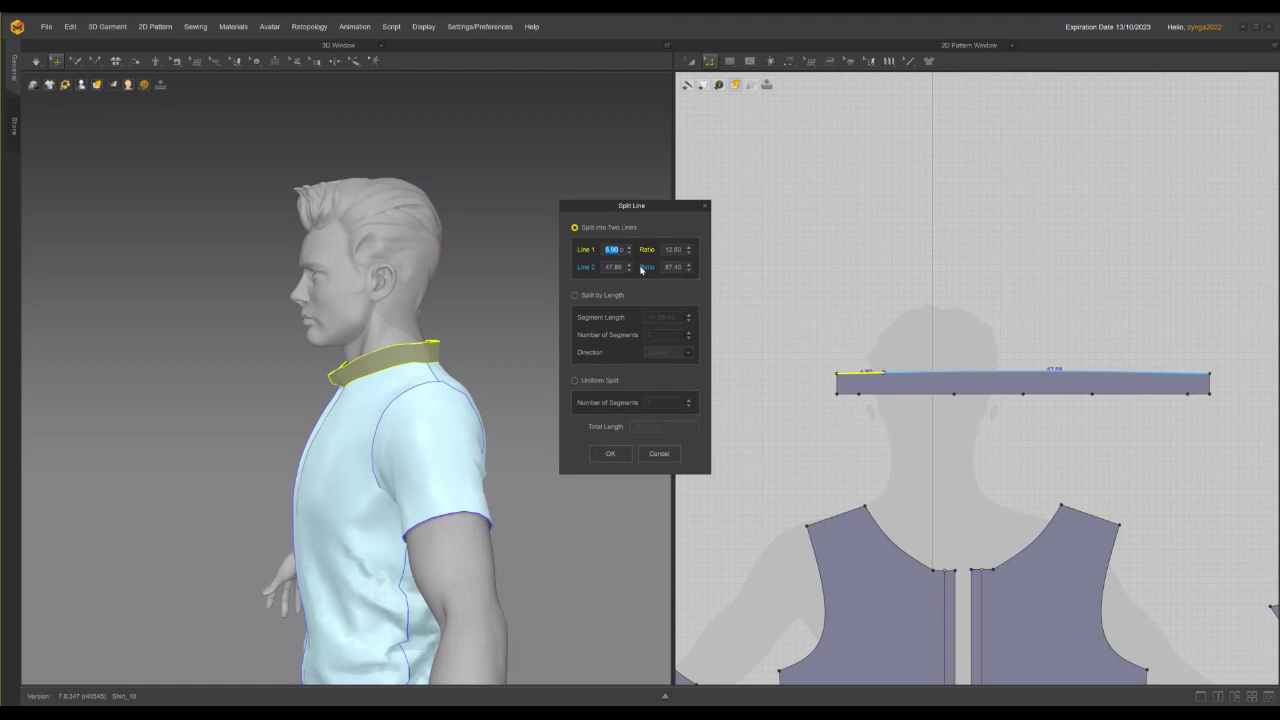
# Split the neck band's top edge about 3 cm from the left end and 3.23 cm from the right end
pyautogui.write('3')
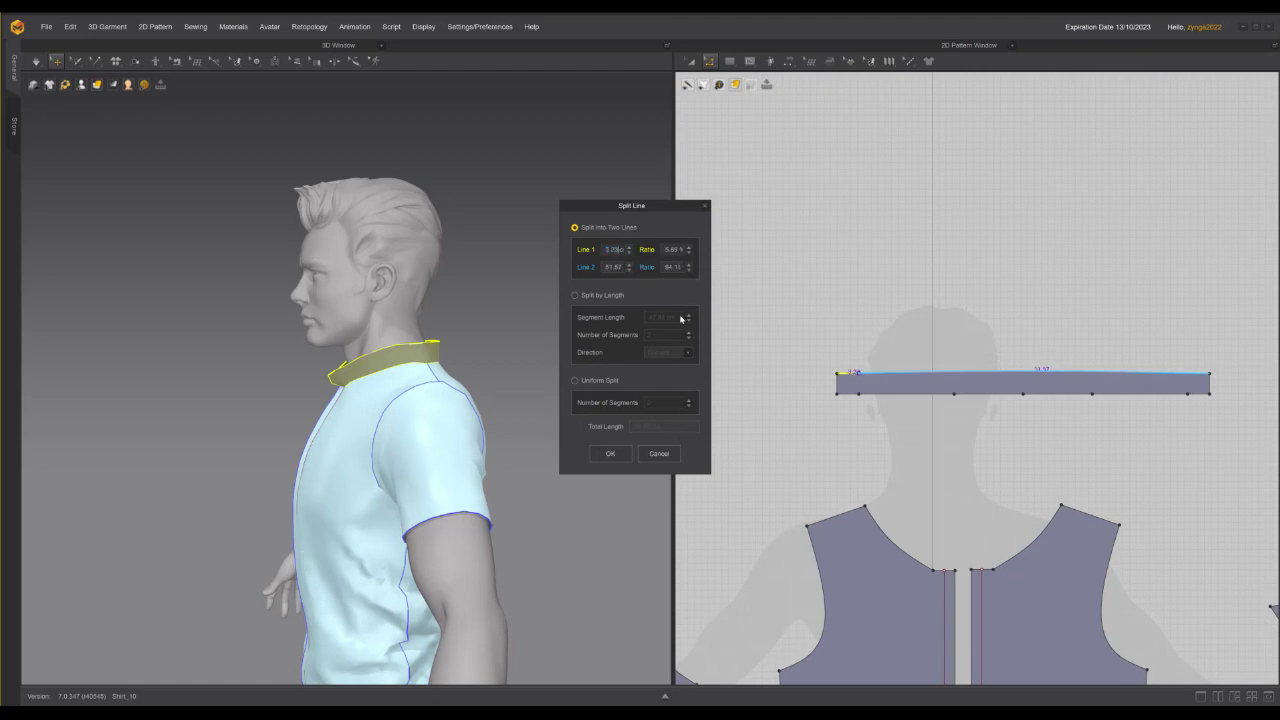
pyautogui.click(610, 453)
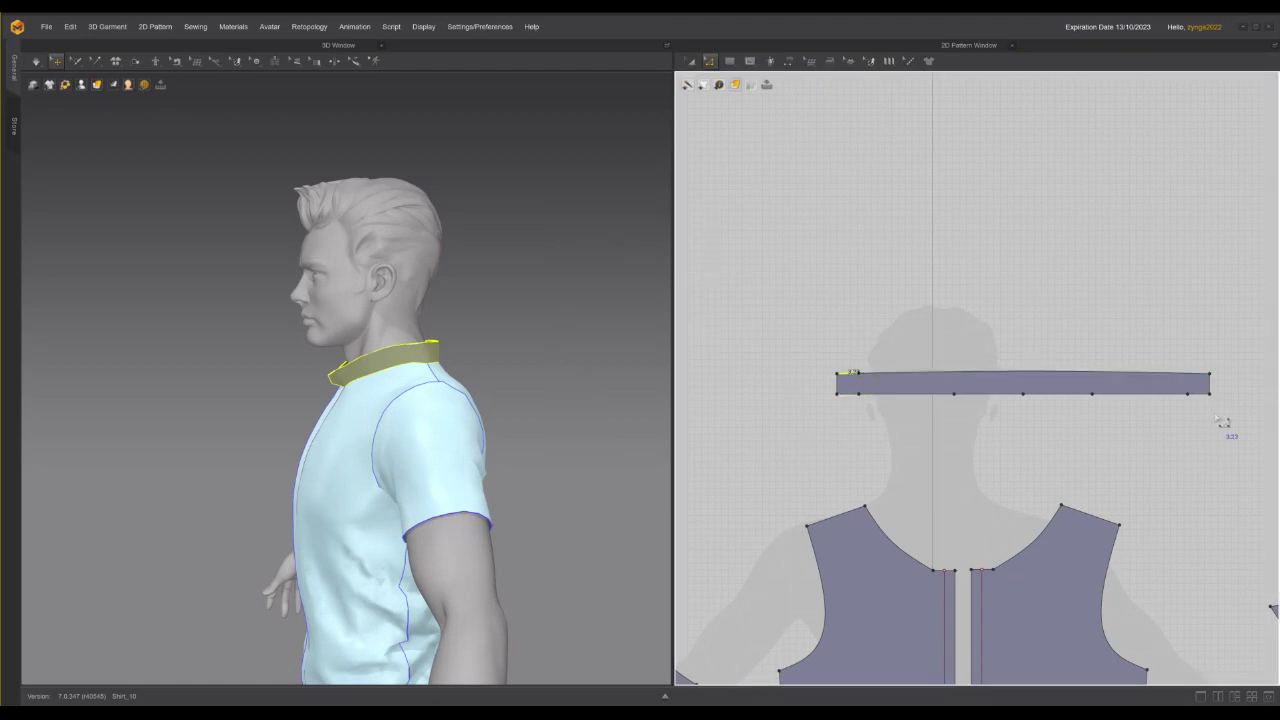
pyautogui.rightClick(1196, 374)
pyautogui.click(1140, 441)
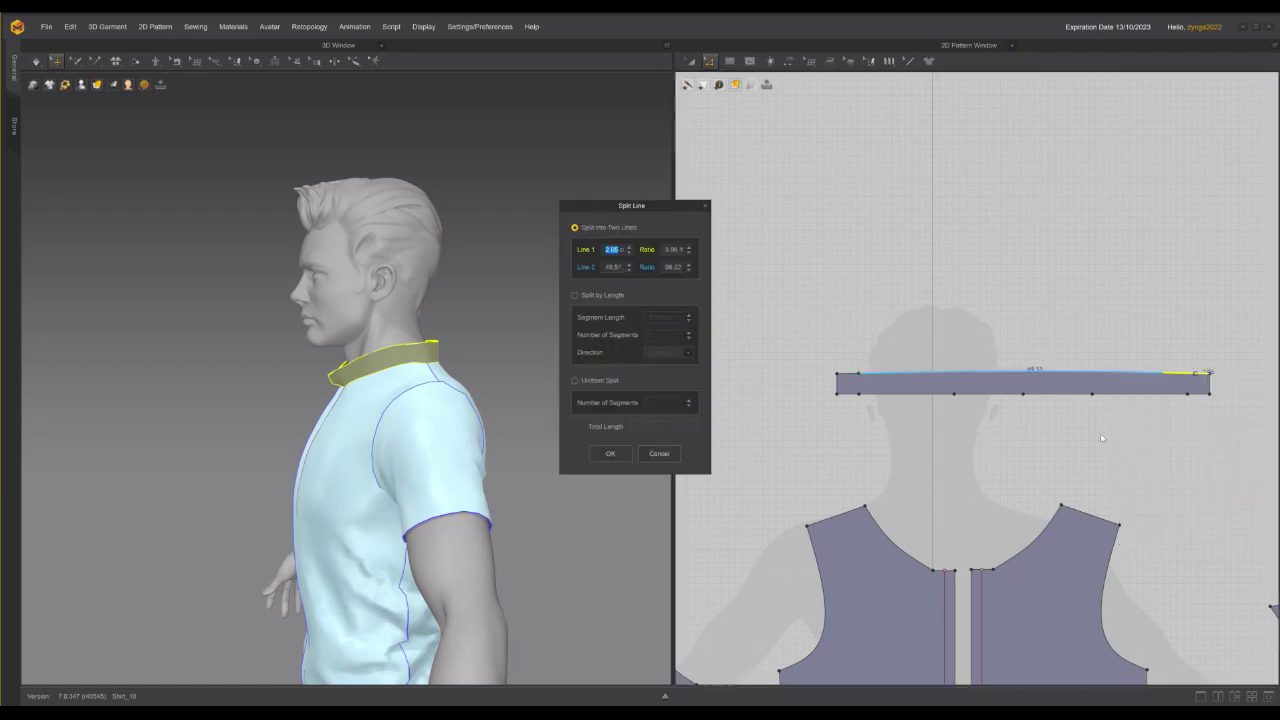
pyautogui.write('3.23')
pyautogui.click(610, 452)
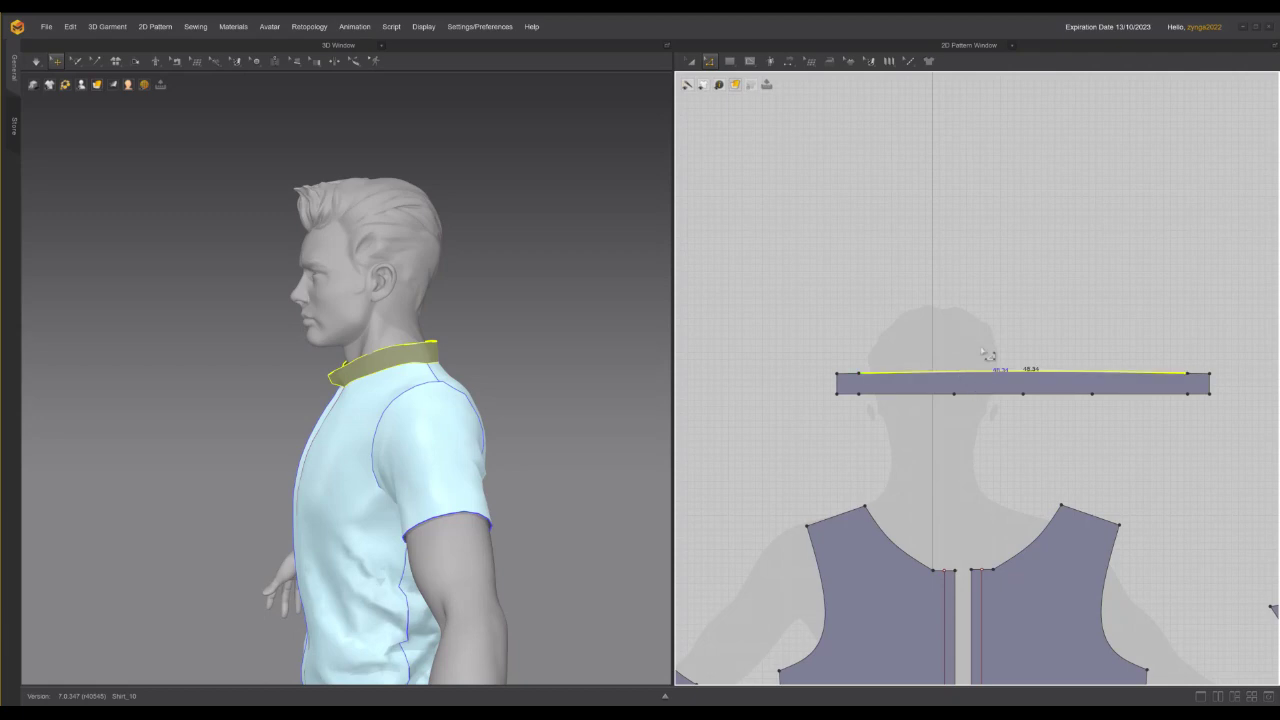
pyautogui.click(729, 61)
pyautogui.click(750, 97)
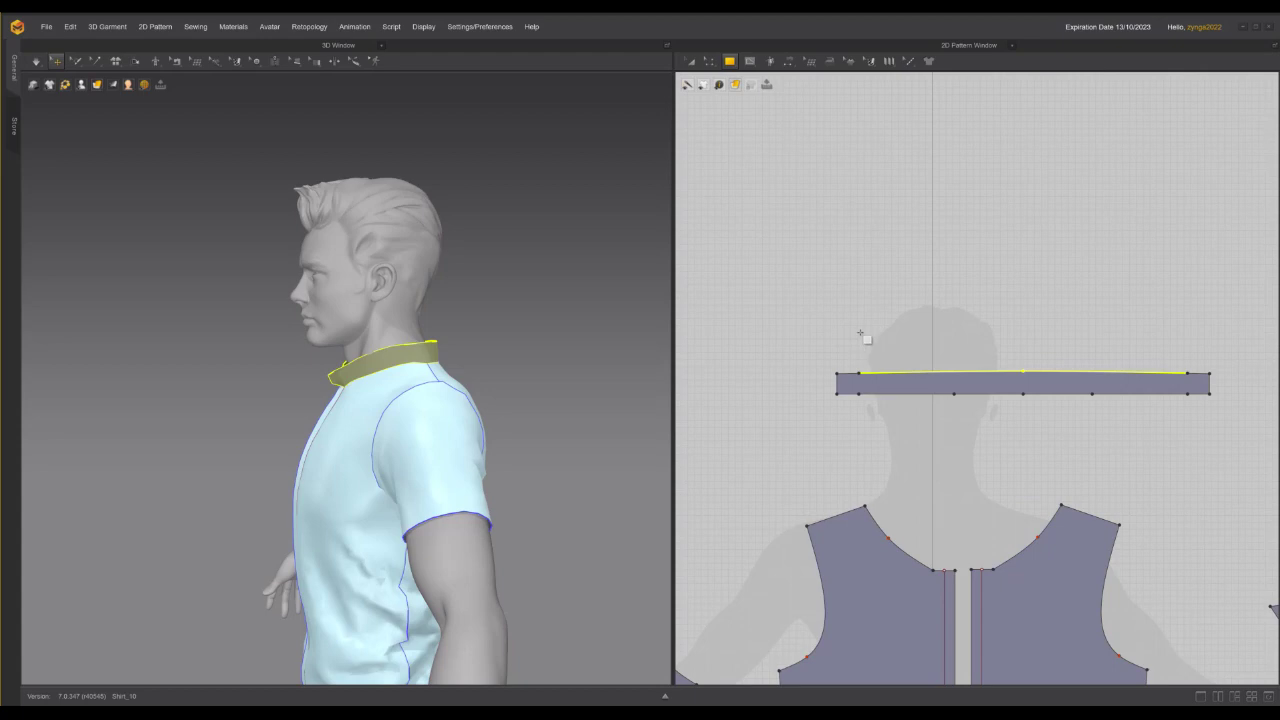
# Draw a long rectangle above the neck band and set its bottom edge to 48.34 cm, direction Both
pyautogui.moveTo(858, 330); pyautogui.dragTo(1195, 366)
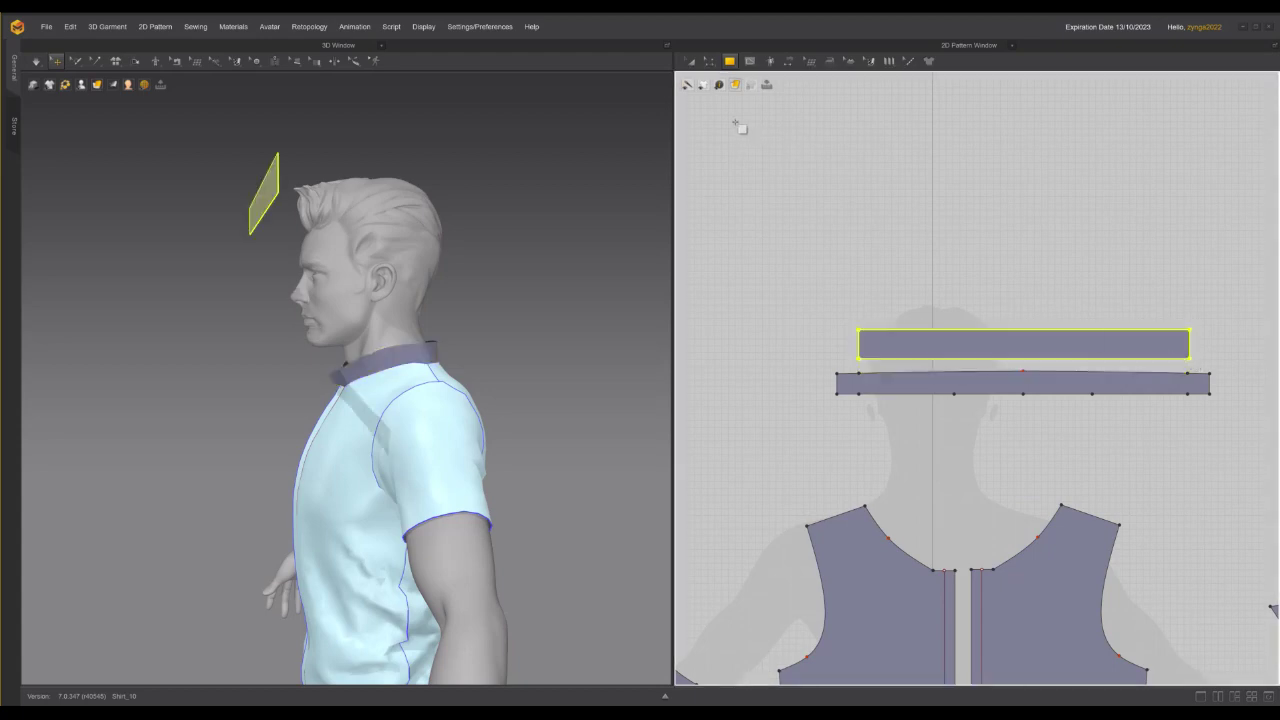
pyautogui.click(709, 61)
pyautogui.click(750, 86)
pyautogui.click(1030, 358)
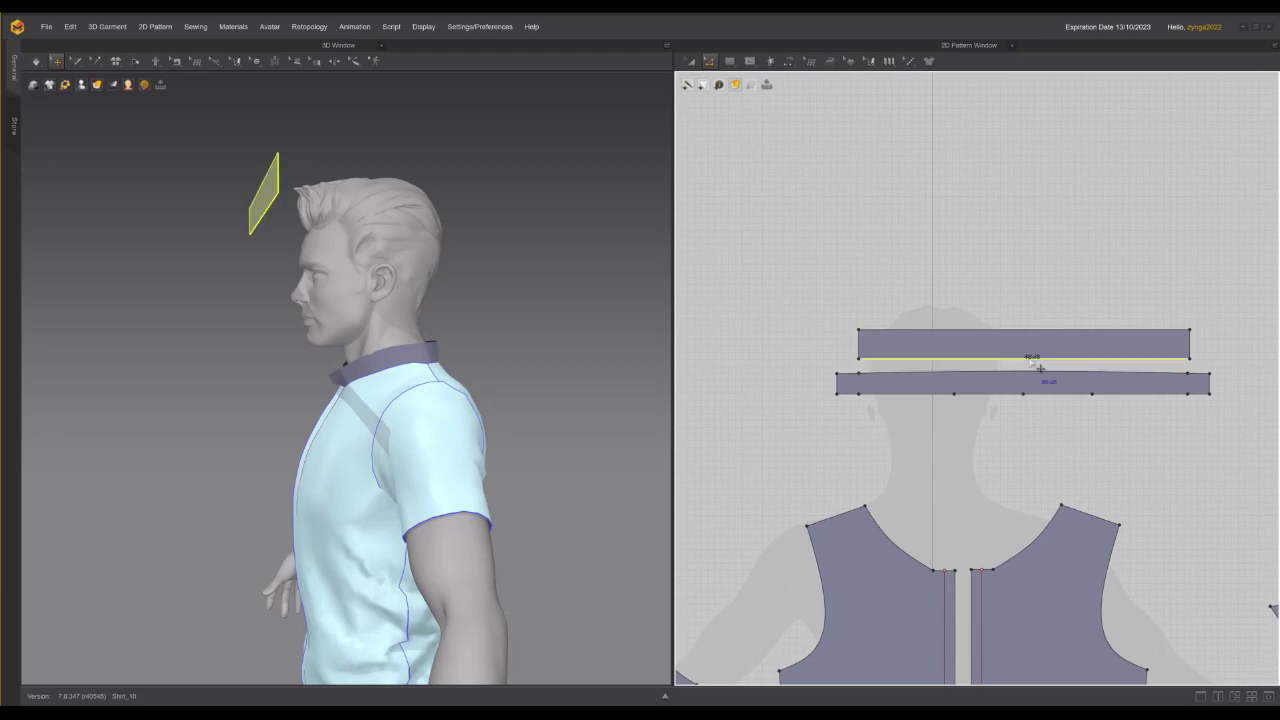
pyautogui.rightClick(1030, 358)
pyautogui.click(1065, 426)
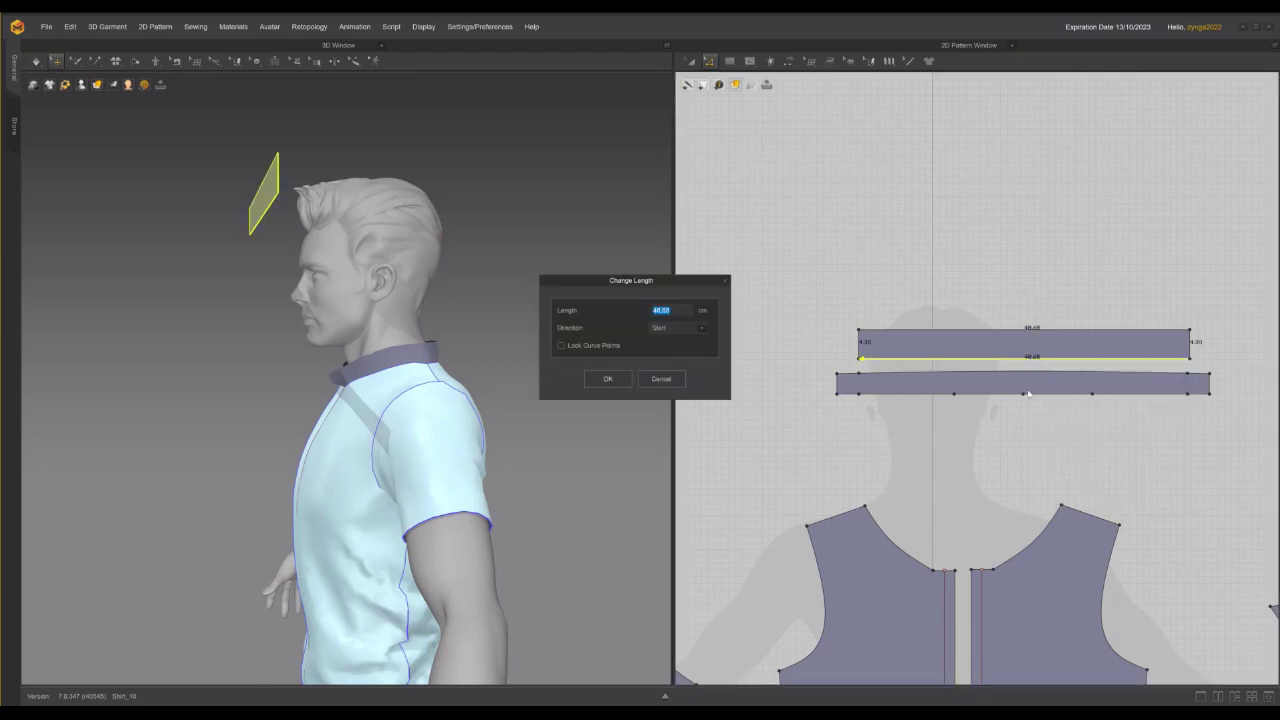
pyautogui.click(702, 328)
pyautogui.click(668, 350)
pyautogui.write('48.34')
pyautogui.click(607, 378)
# Set the rectangle's top edge length to 48.34 cm
pyautogui.click(1025, 329)
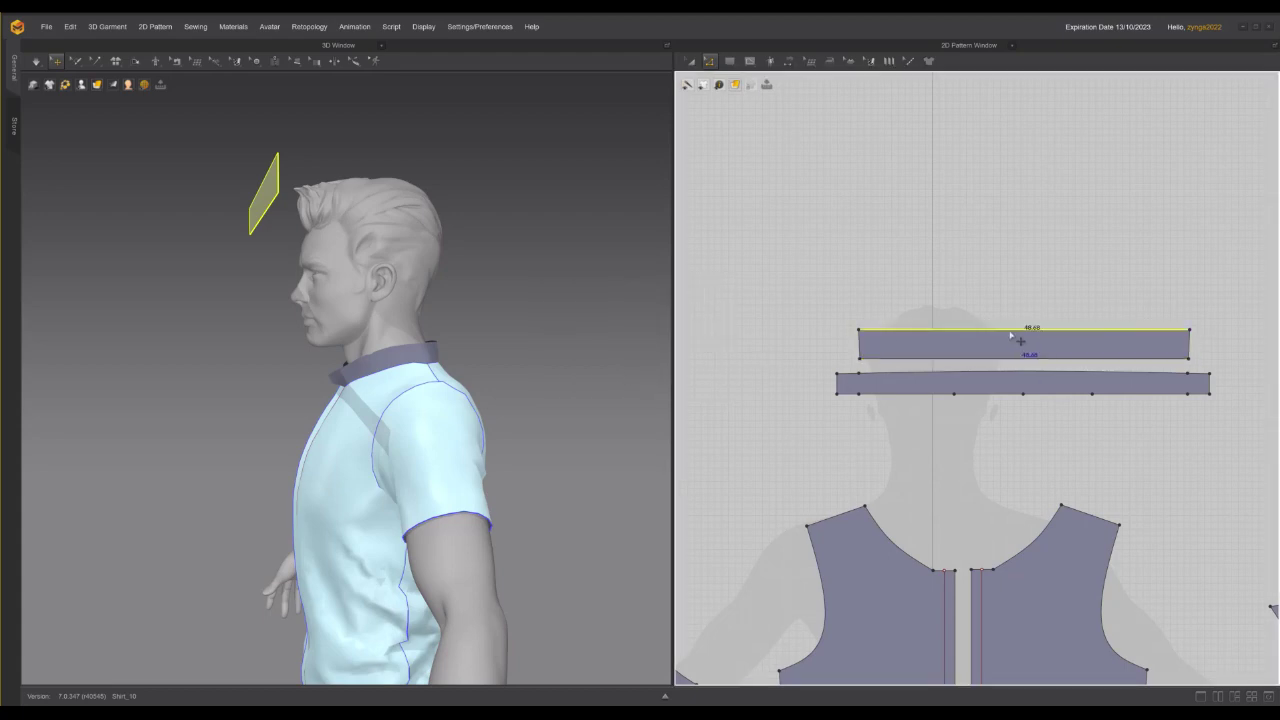
pyautogui.rightClick(1010, 329)
pyautogui.click(1060, 440)
pyautogui.write('48')
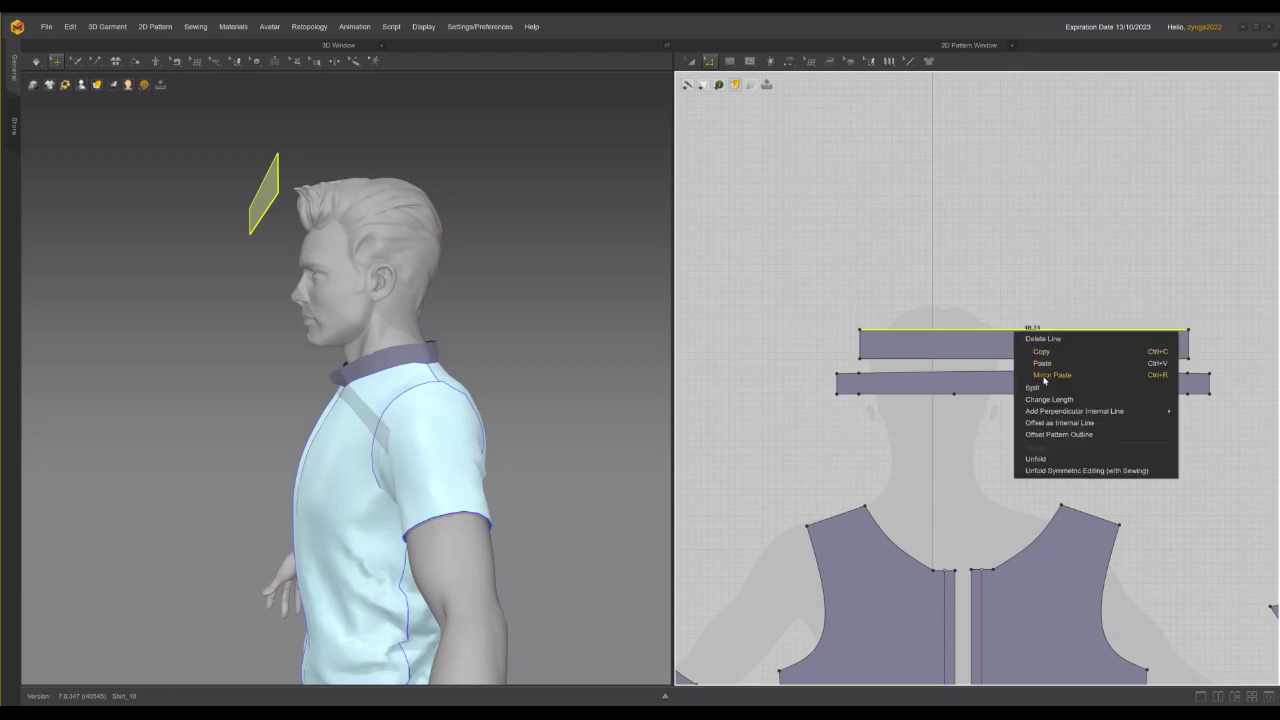
# Split the collar piece's top edge at its midpoint and lengthen its left end to 7.84 cm
pyautogui.click(1040, 388)
pyautogui.click(575, 380)
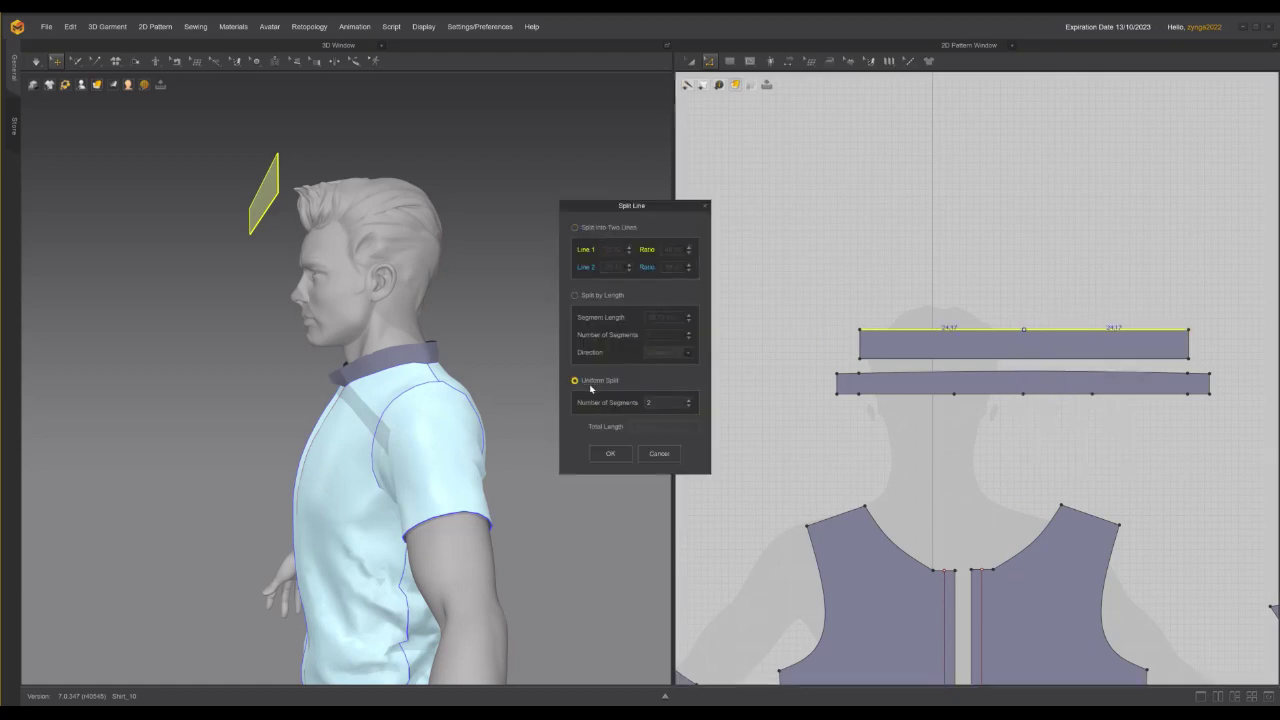
pyautogui.click(610, 453)
pyautogui.click(860, 344)
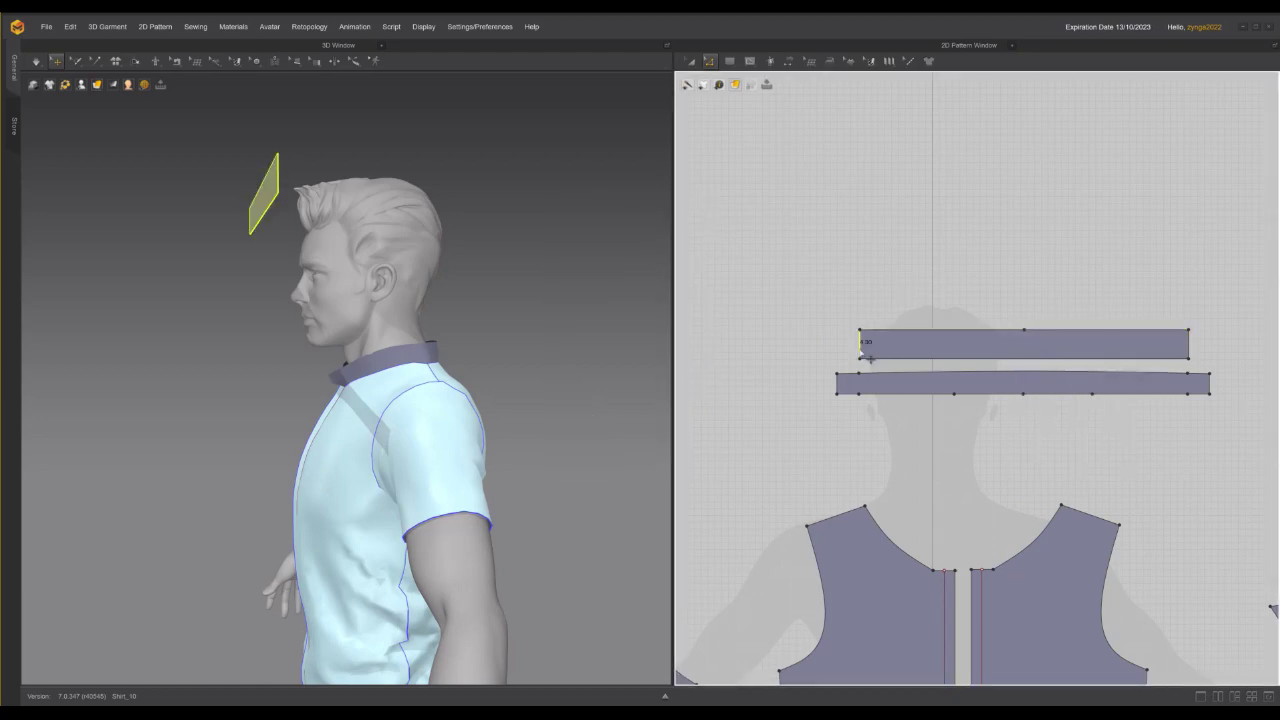
pyautogui.rightClick(861, 344)
pyautogui.click(890, 419)
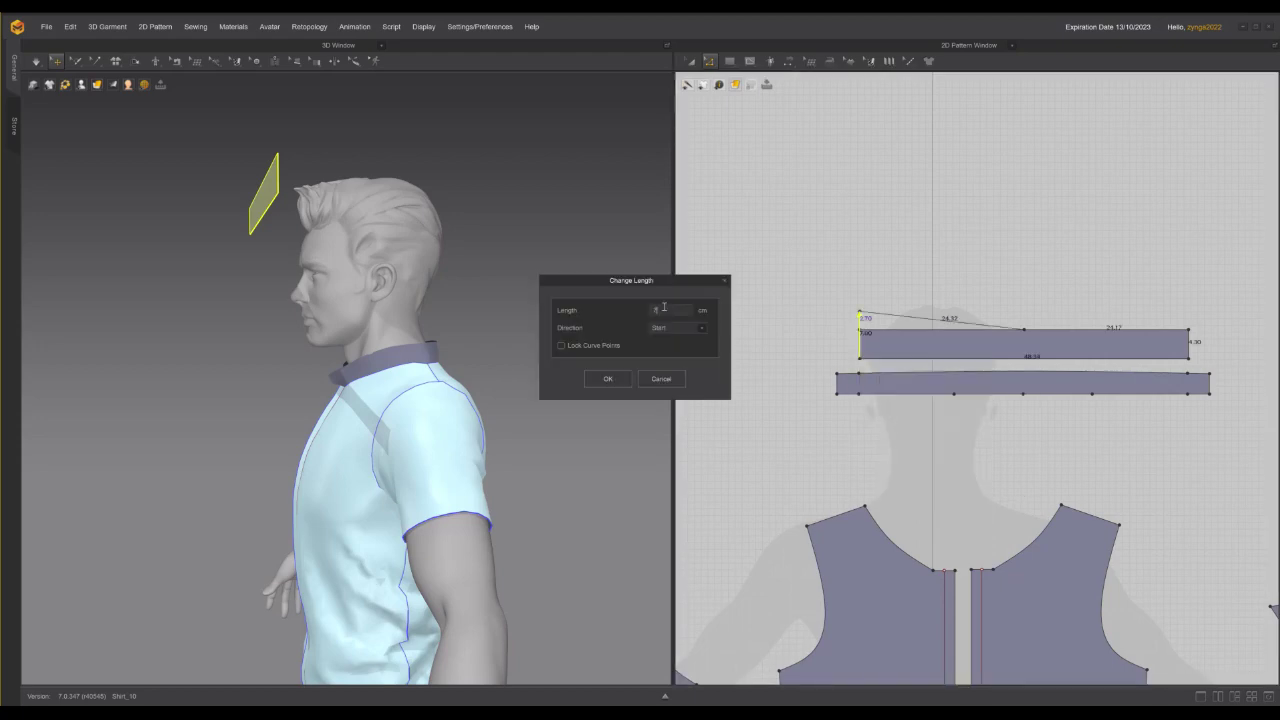
pyautogui.write('7.84')
pyautogui.click(605, 377)
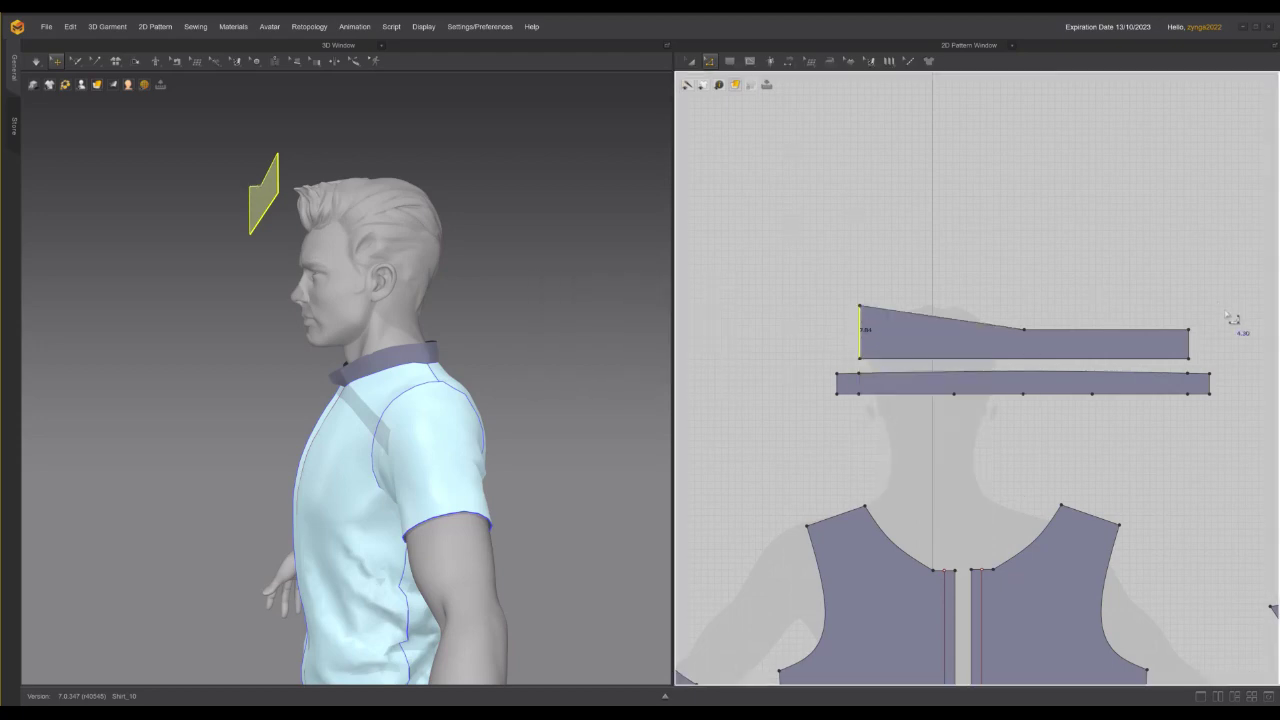
# Lengthen the collar piece's right end to 7.84 cm, extending from its end only
pyautogui.click(1189, 343)
pyautogui.rightClick(1189, 343)
pyautogui.click(1172, 413)
pyautogui.click(685, 328)
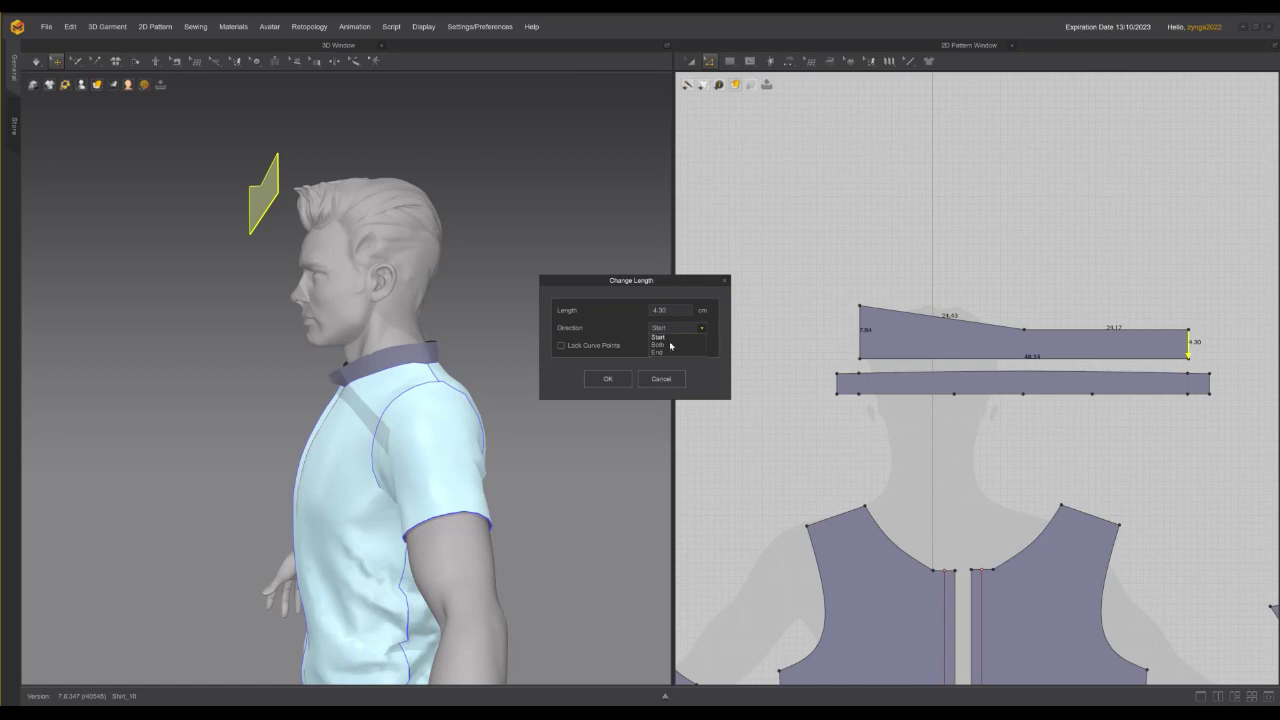
pyautogui.click(662, 351)
pyautogui.write('7.84')
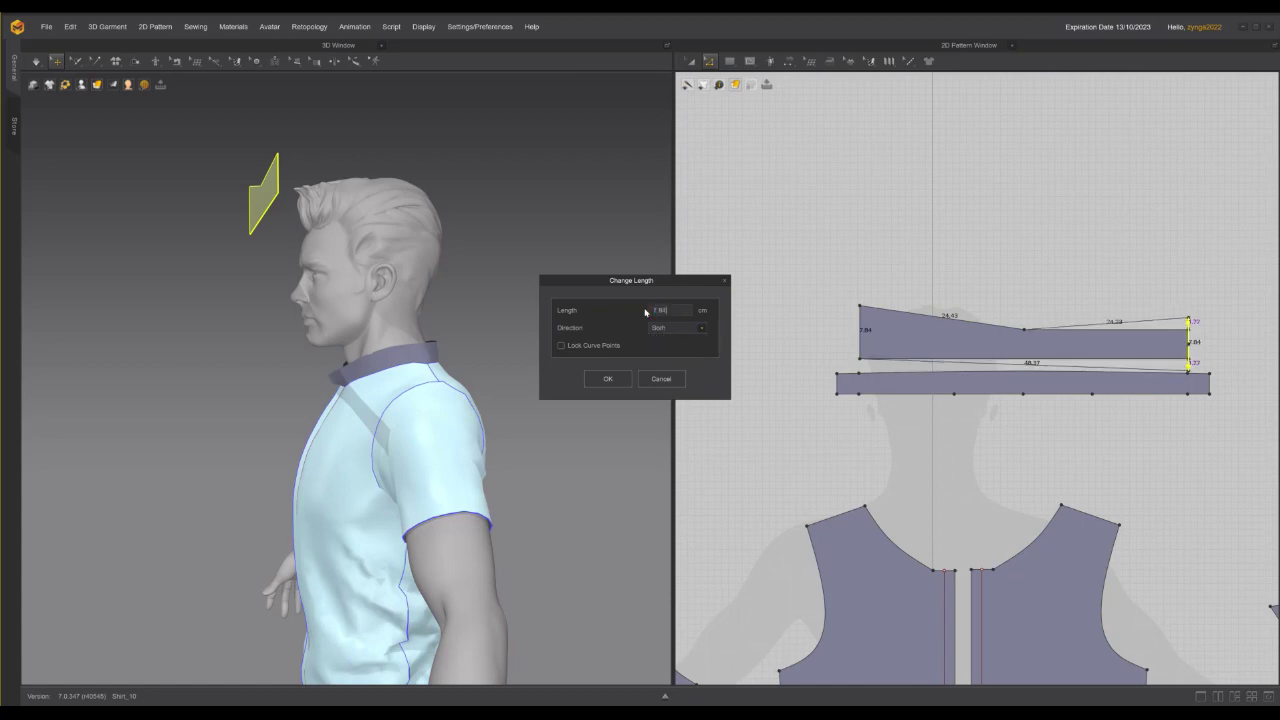
pyautogui.click(679, 332)
pyautogui.click(668, 353)
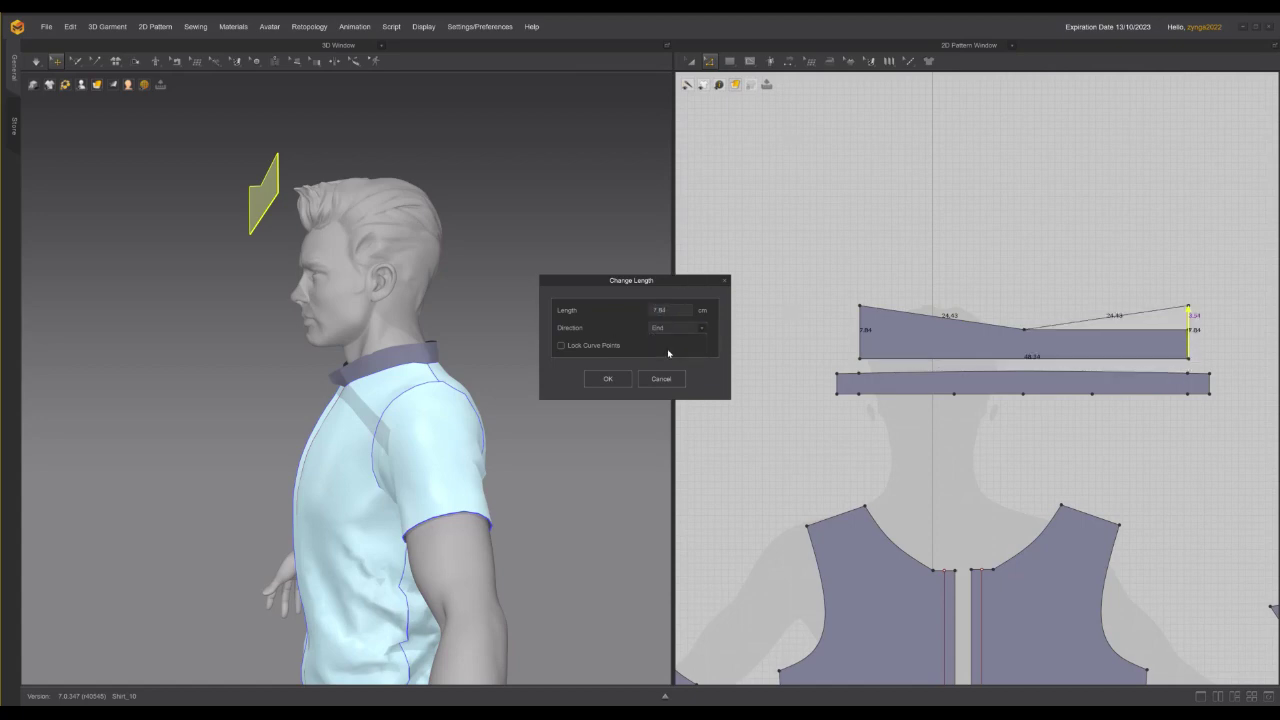
pyautogui.click(607, 379)
pyautogui.moveTo(531, 234); pyautogui.dragTo(509, 274, button='right')
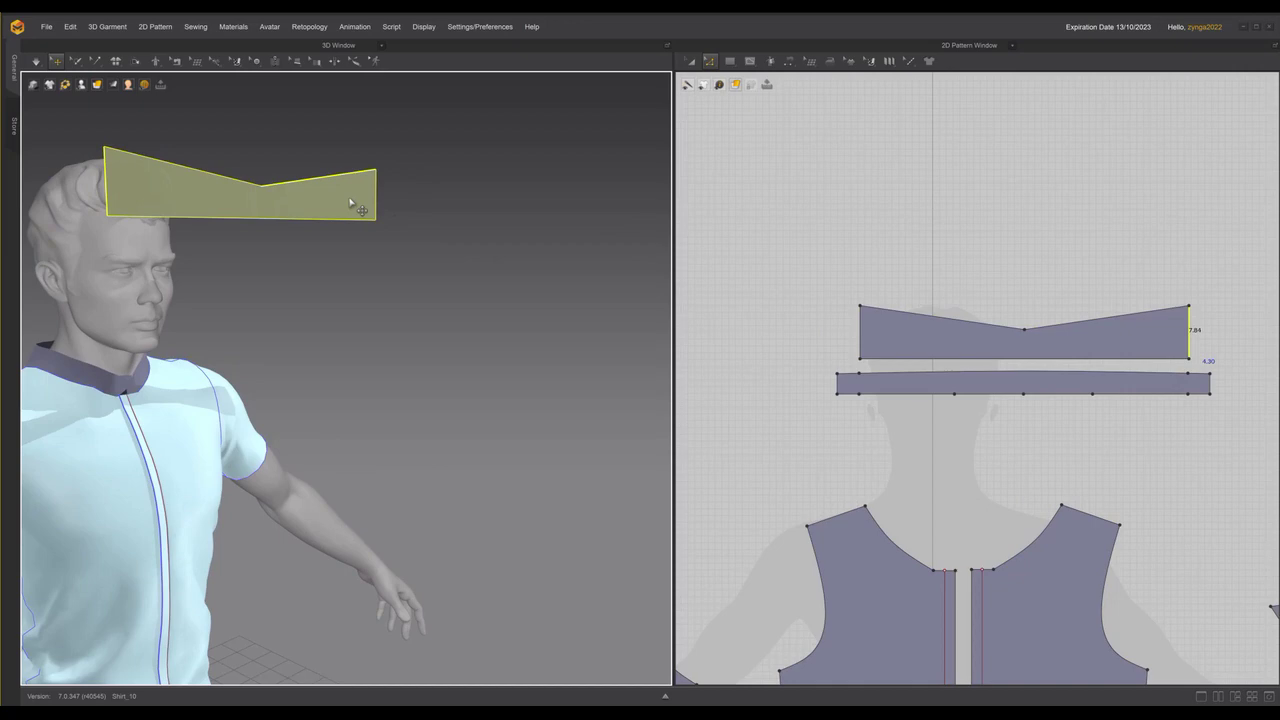
# Orbit the 3D view around to the avatar's back to see the collar piece
pyautogui.rightClick(348, 201)
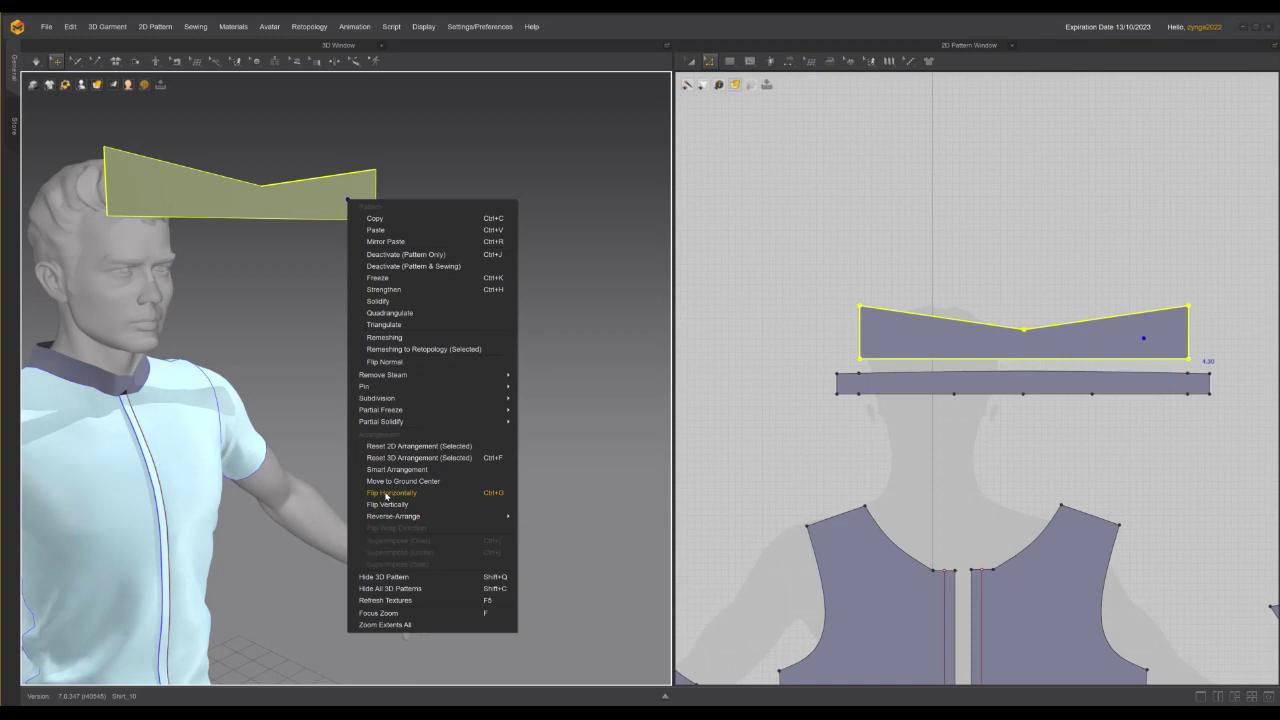
pyautogui.press('Escape')
pyautogui.moveTo(400, 391); pyautogui.dragTo(448, 397, button='right')
pyautogui.click(456, 226)
pyautogui.moveTo(456, 226); pyautogui.dragTo(547, 248, button='right')
pyautogui.scroll(-3, 547, 248)
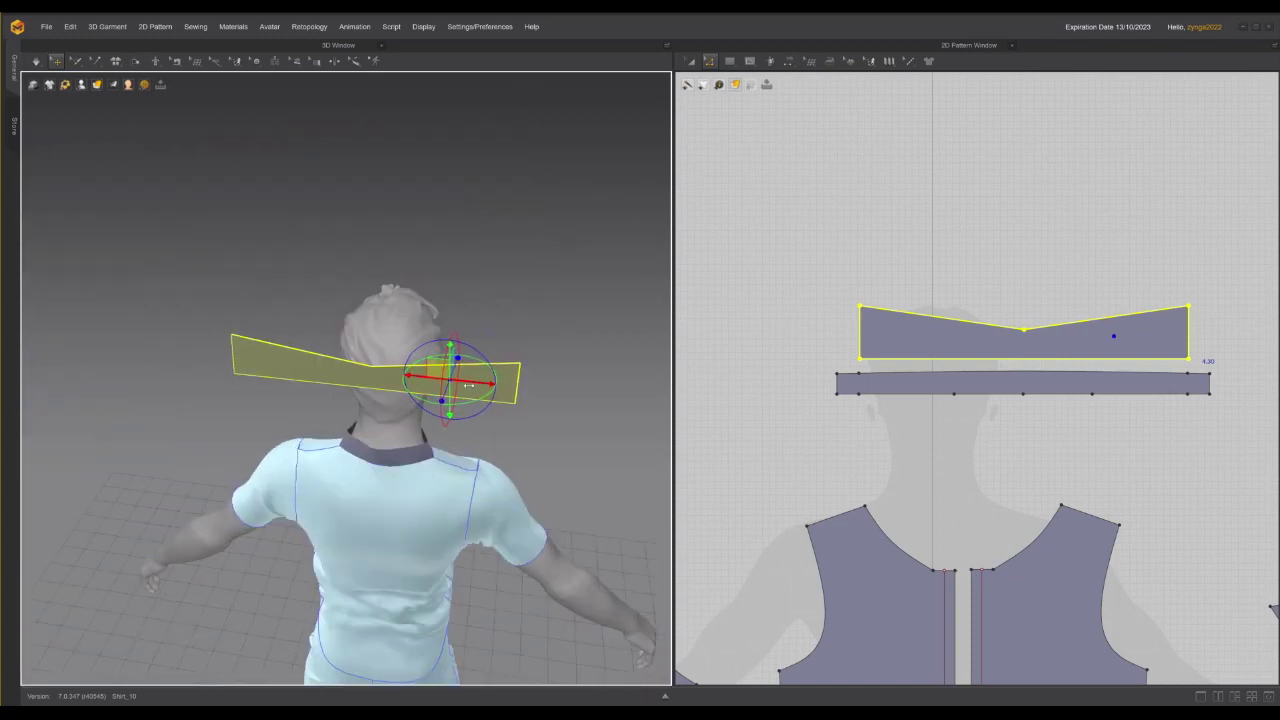
pyautogui.moveTo(452, 395); pyautogui.dragTo(560, 440, button='right')
pyautogui.moveTo(1010, 167); pyautogui.dragTo(930, 156, button='right')
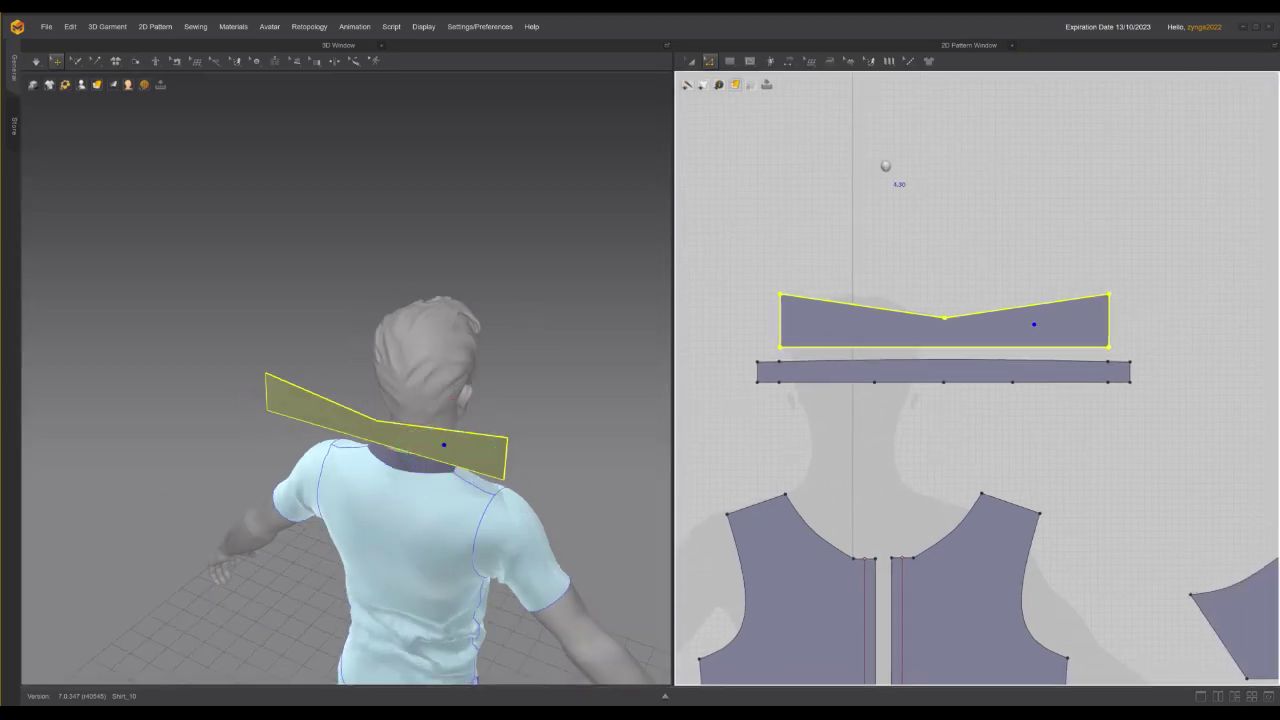
# In transform mode, select the thin neckband strip and bring up its context menu
pyautogui.press('a')
pyautogui.click(950, 266)
pyautogui.click(943, 371)
pyautogui.rightClick(943, 372)
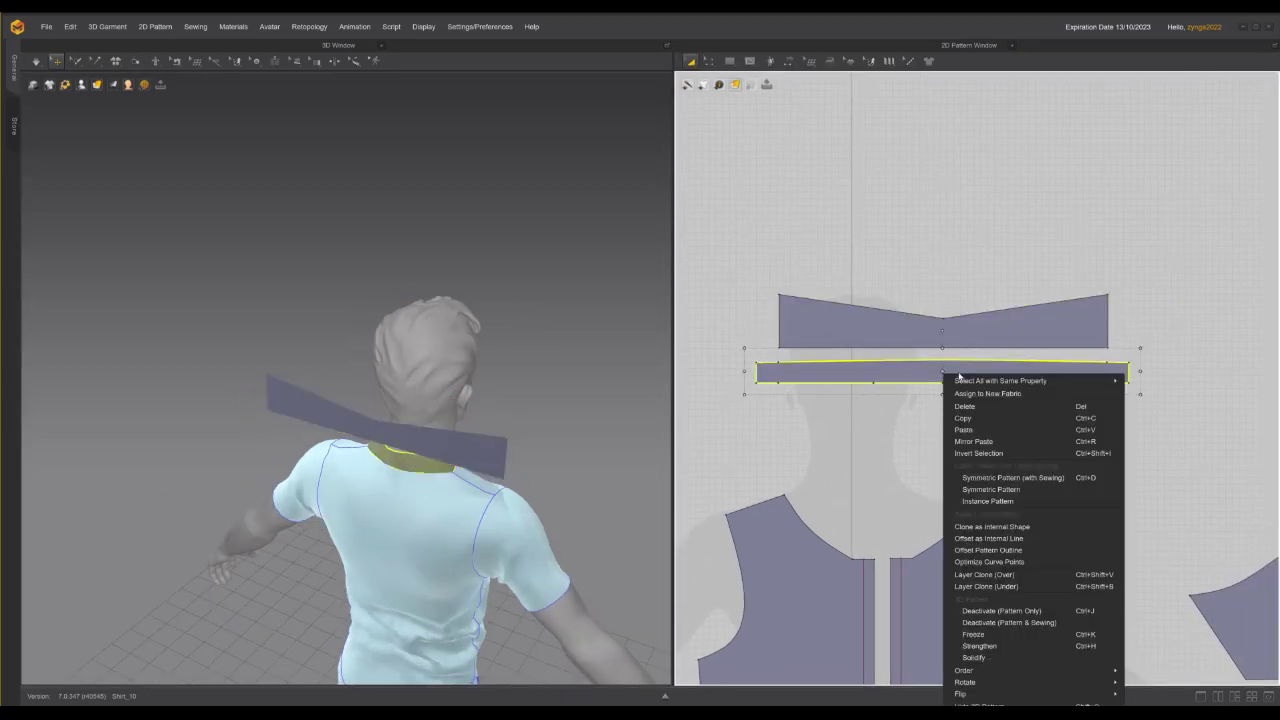
# Freeze the neckband strip, adjust its Layer, and set the upper collar piece to layer 5
pyautogui.click(970, 634)
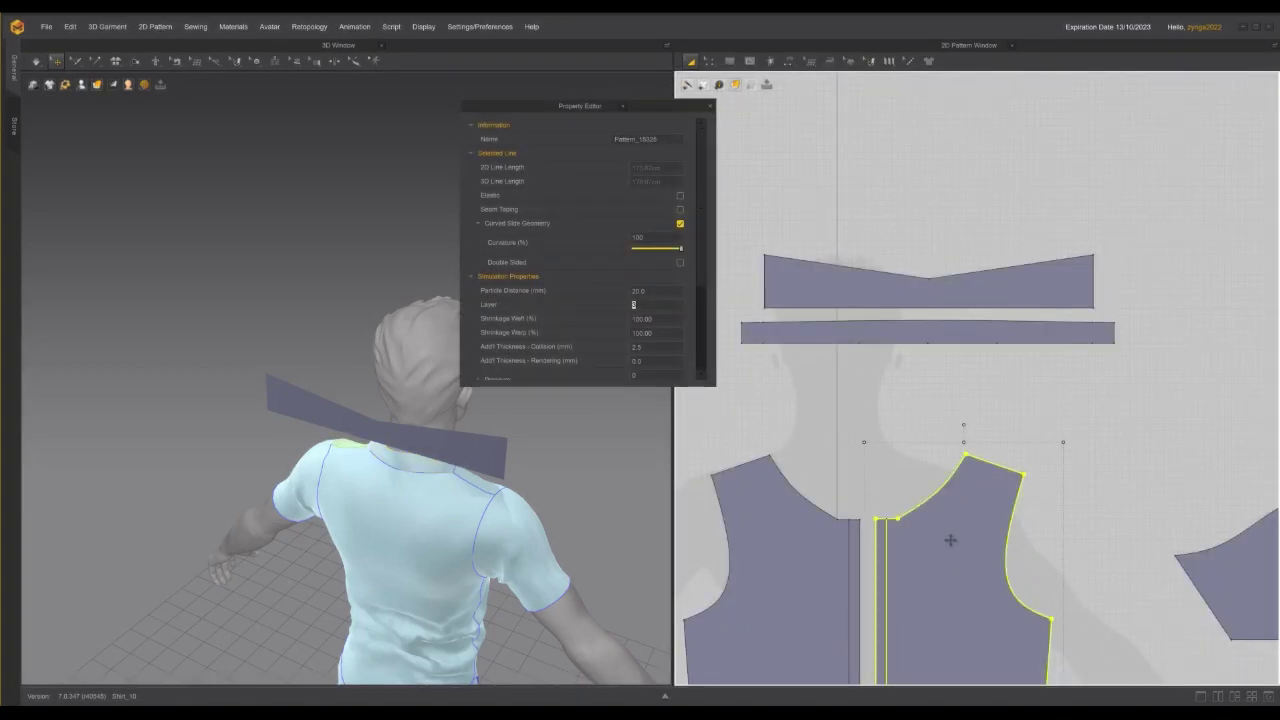
pyautogui.click(818, 335)
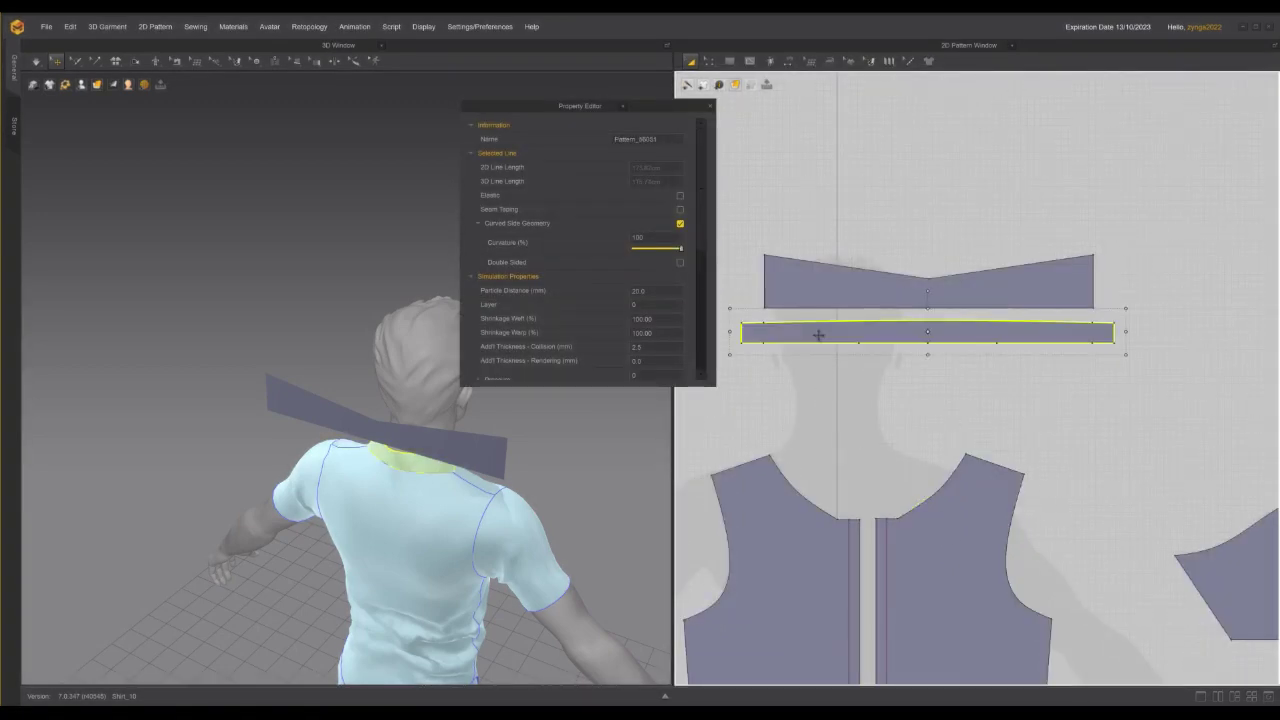
pyautogui.click(635, 305)
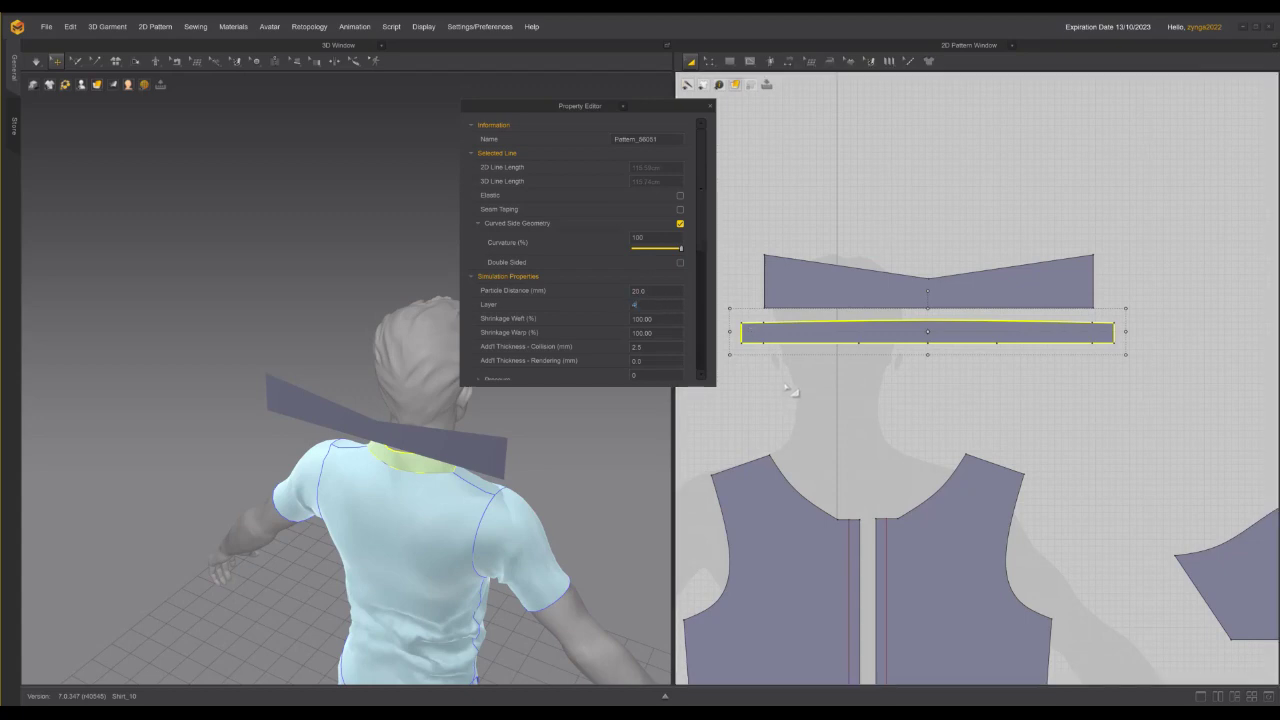
pyautogui.click(834, 275)
pyautogui.click(659, 303)
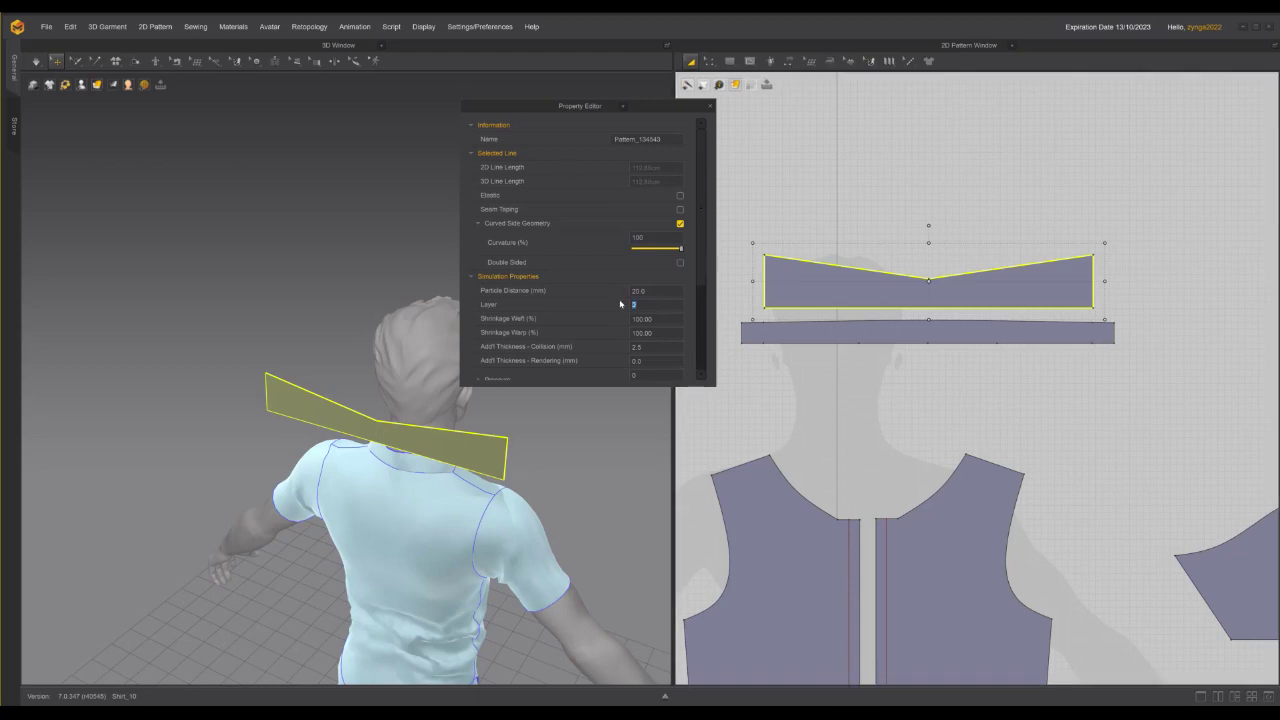
pyautogui.click(711, 106)
pyautogui.press('2')
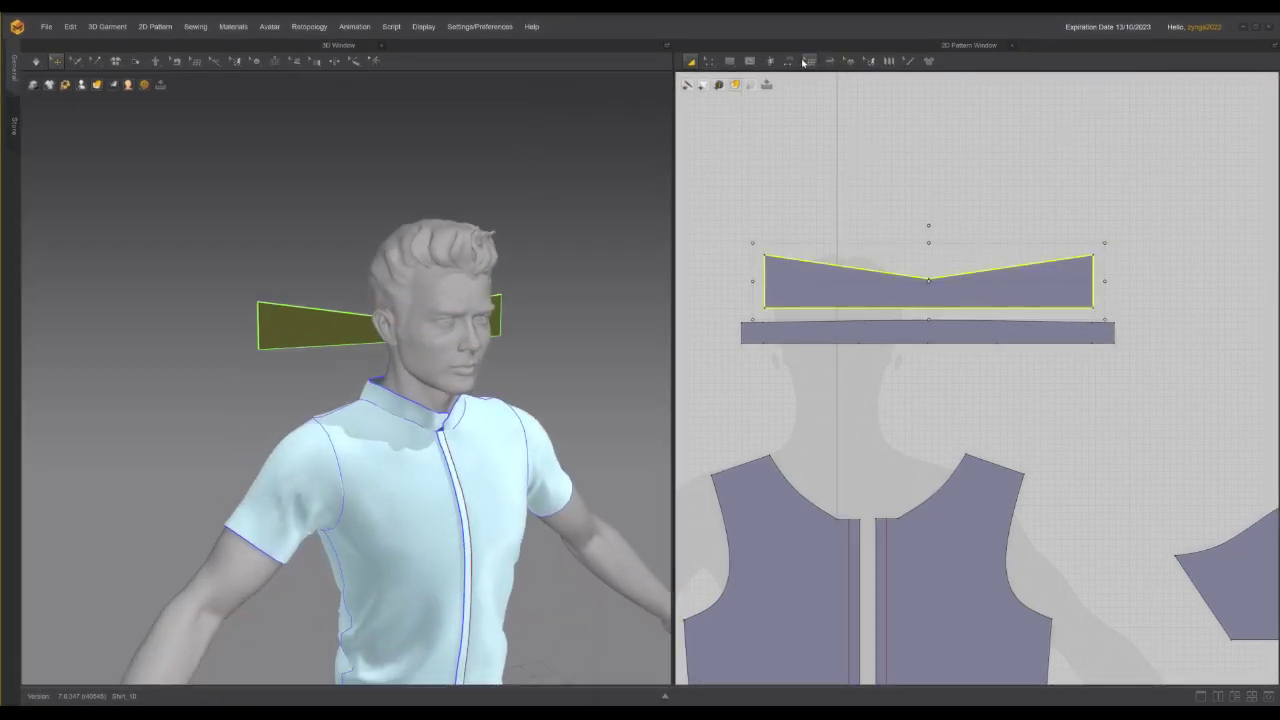
# Segment-sew the collar's lower edge to the neckband strip's upper edge, then turn on Simulation
pyautogui.click(789, 60)
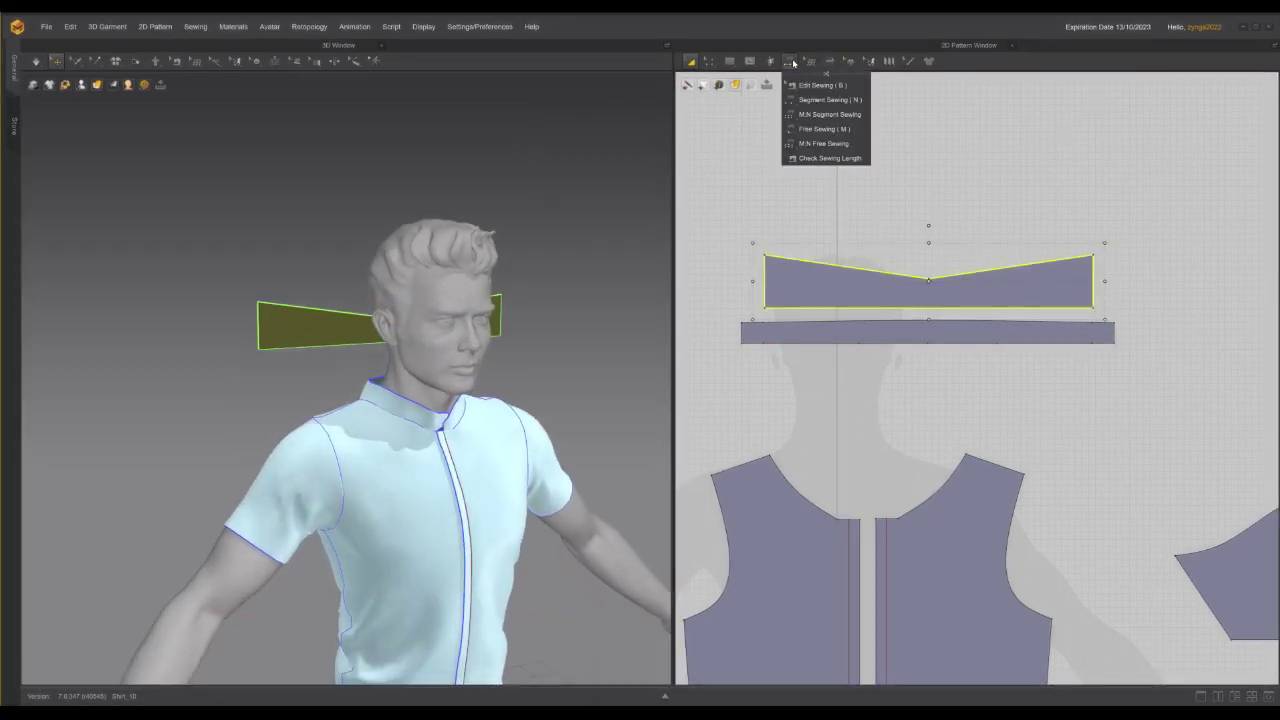
pyautogui.click(815, 103)
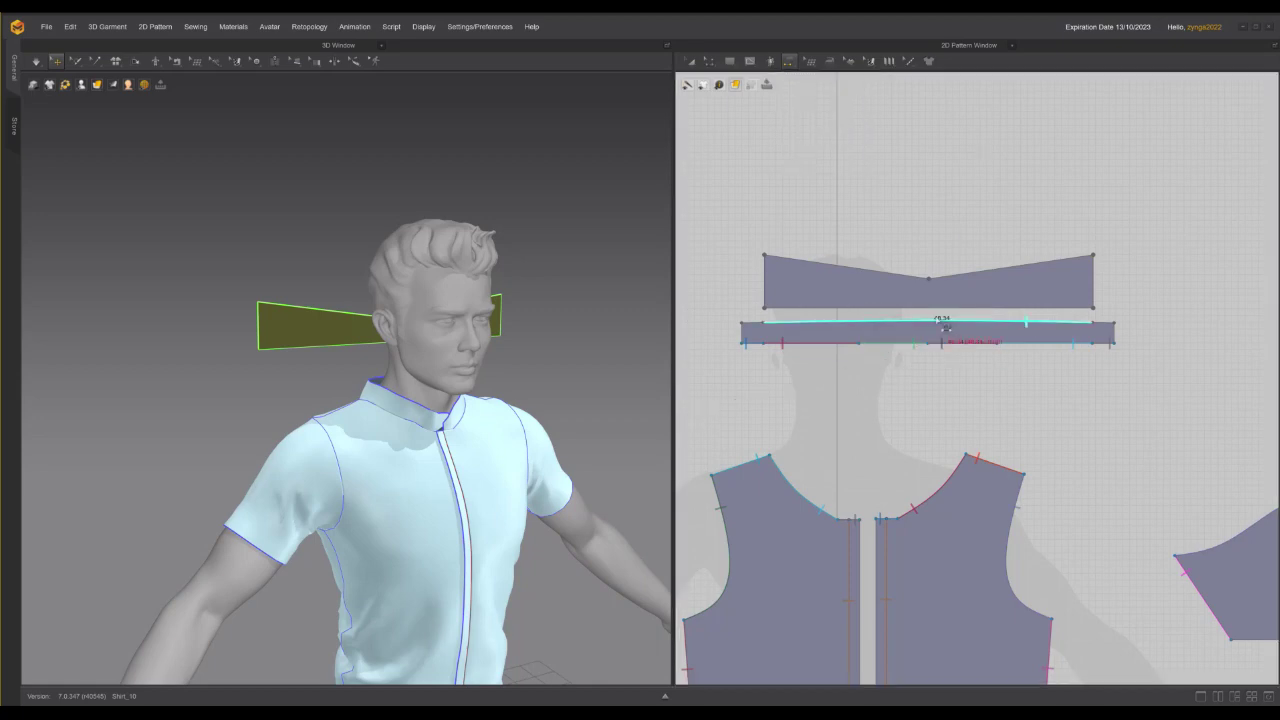
pyautogui.click(945, 308)
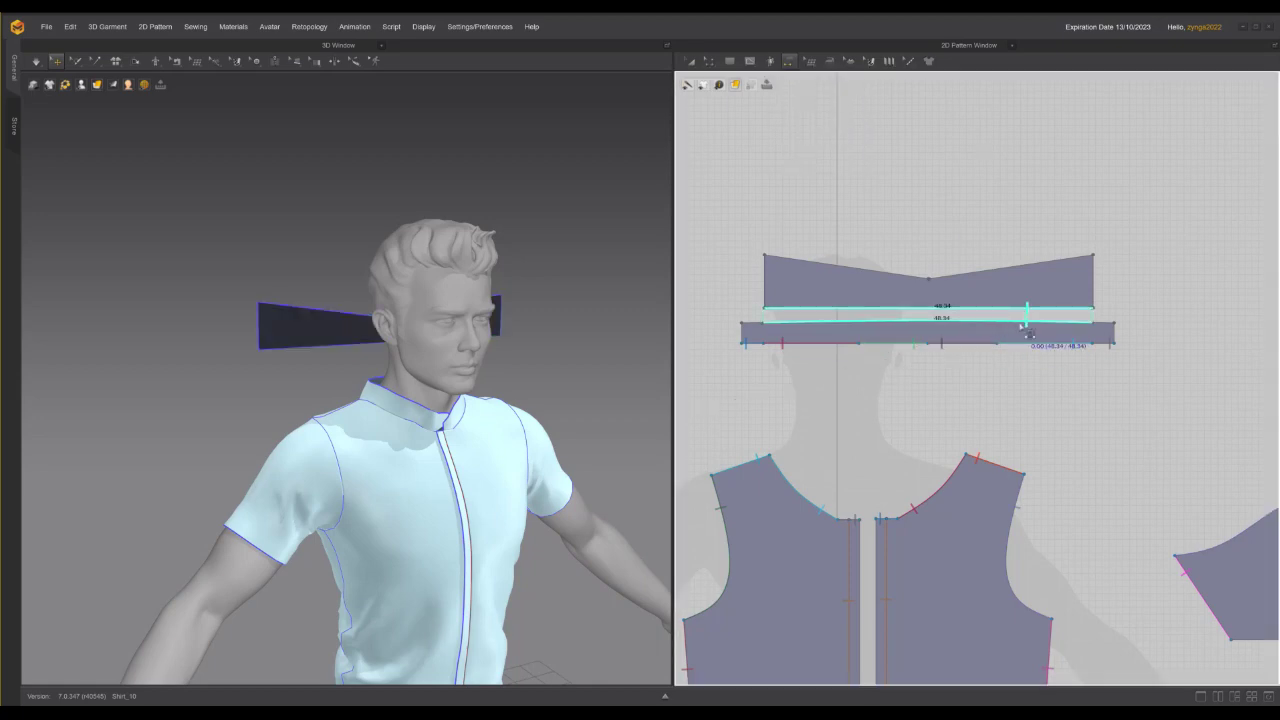
pyautogui.click(1021, 326)
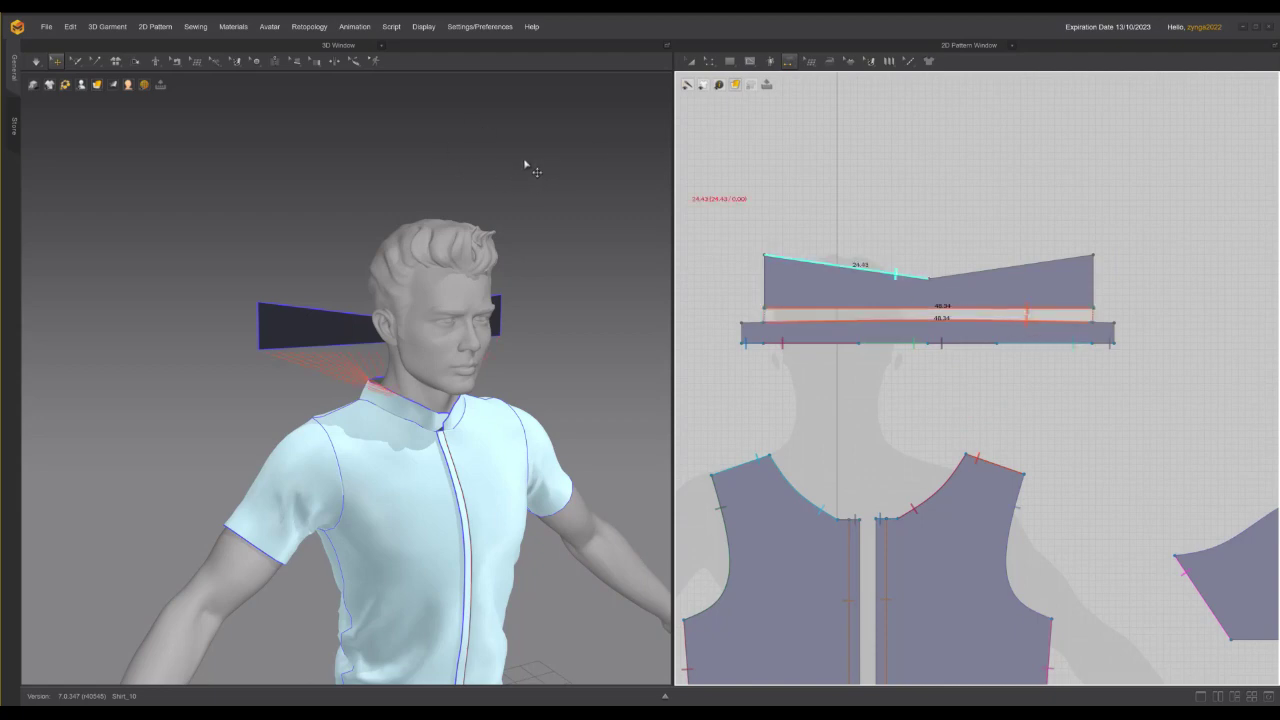
pyautogui.click(36, 60)
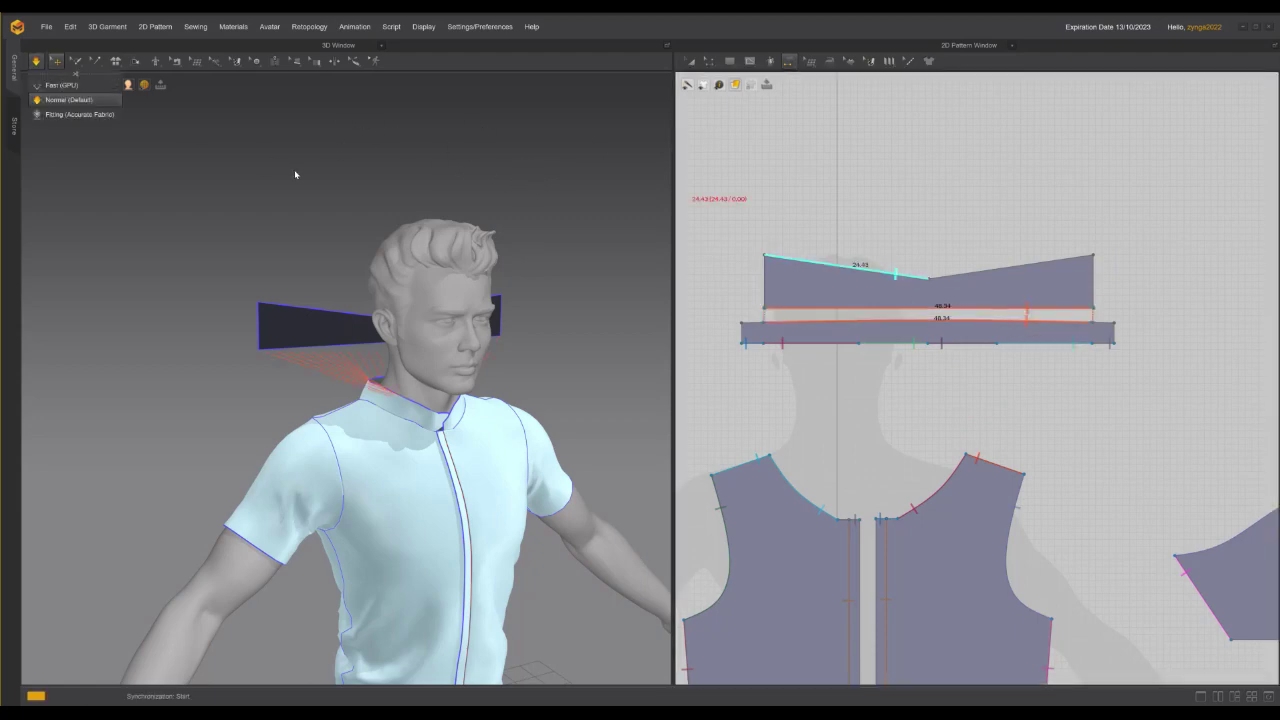
# Simulate the collar folding over the neck band, inspect it from around the avatar, then return to front view
pyautogui.press('space')
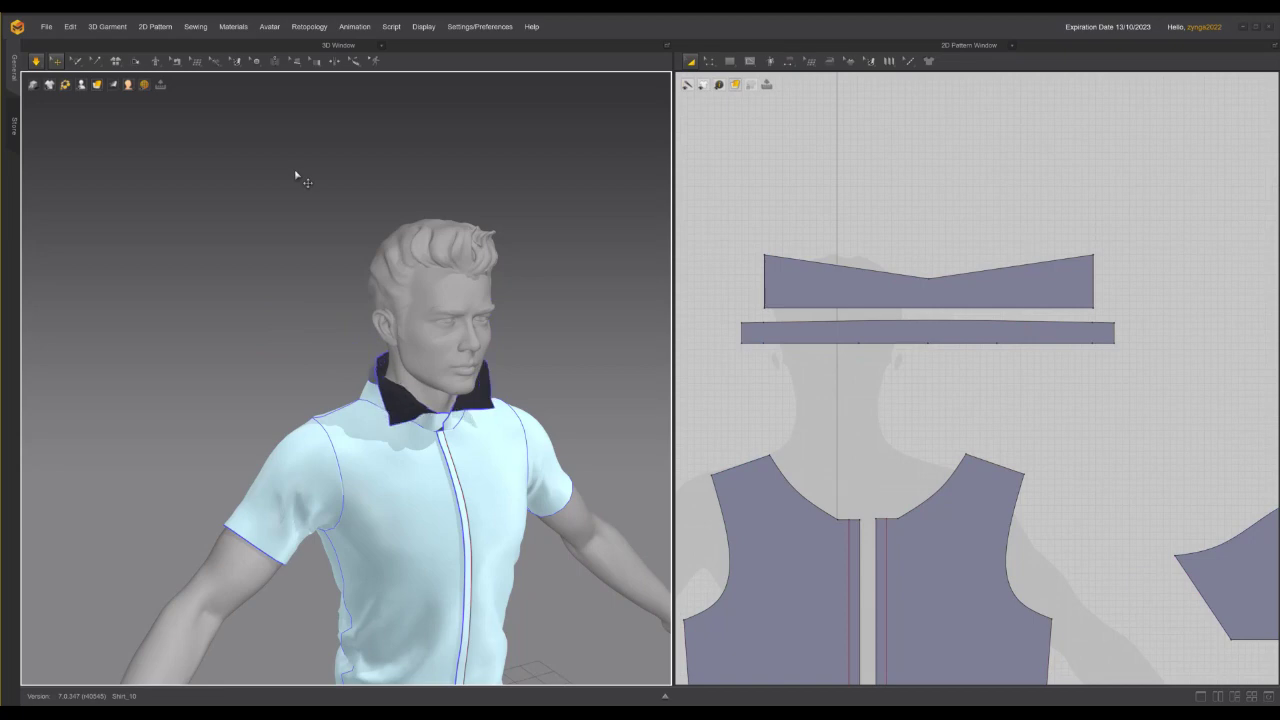
pyautogui.click(405, 395)
pyautogui.moveTo(405, 395); pyautogui.dragTo(555, 388, button='right')
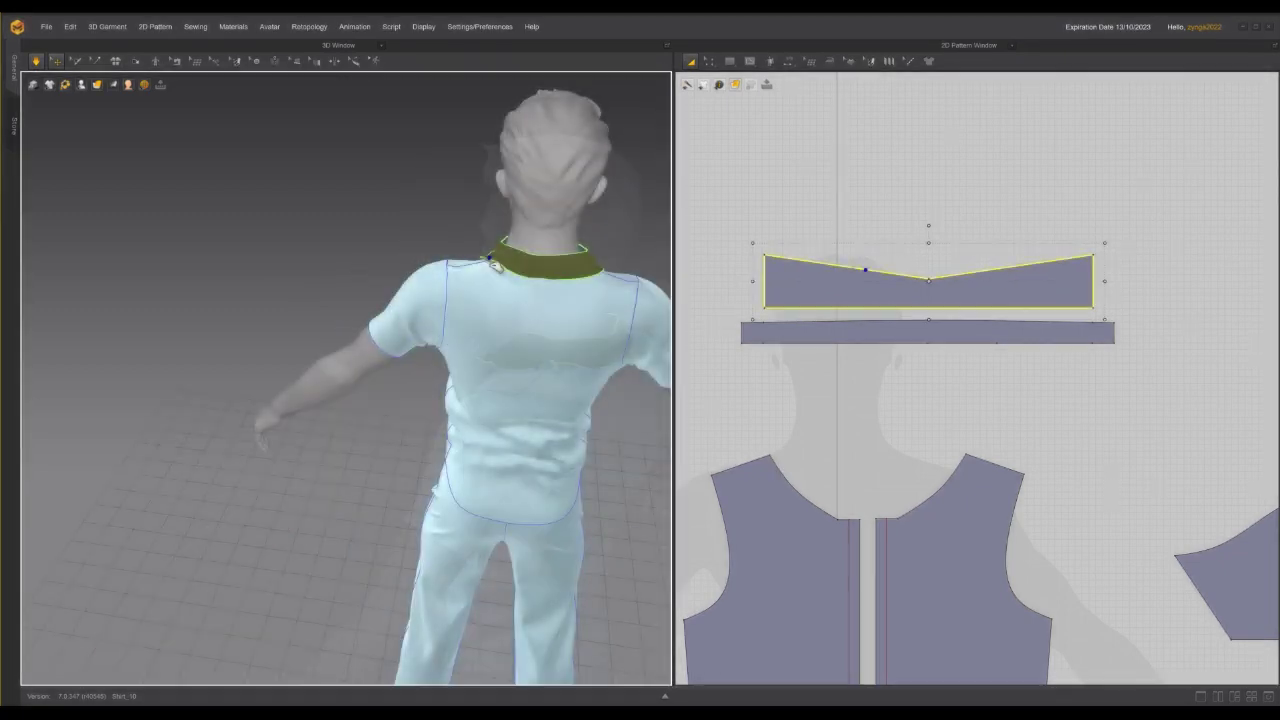
pyautogui.moveTo(409, 226); pyautogui.dragTo(517, 211, button='right')
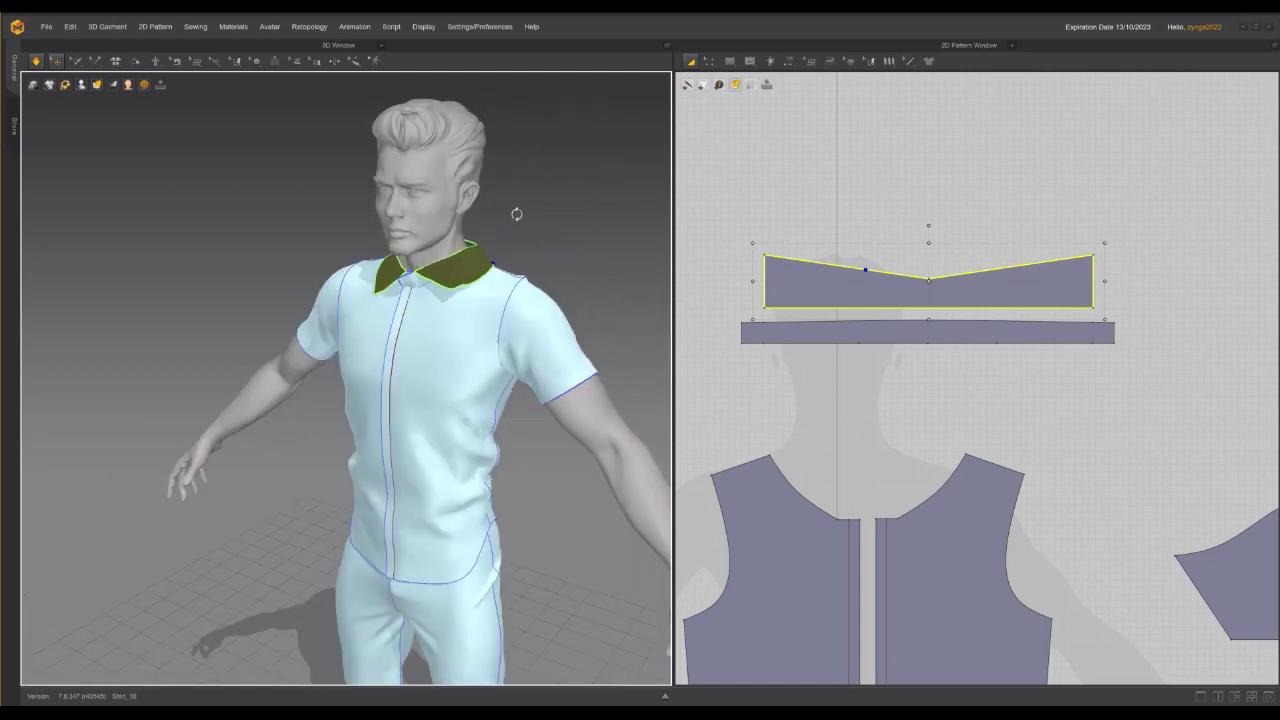
pyautogui.click(545, 220)
pyautogui.press('2')
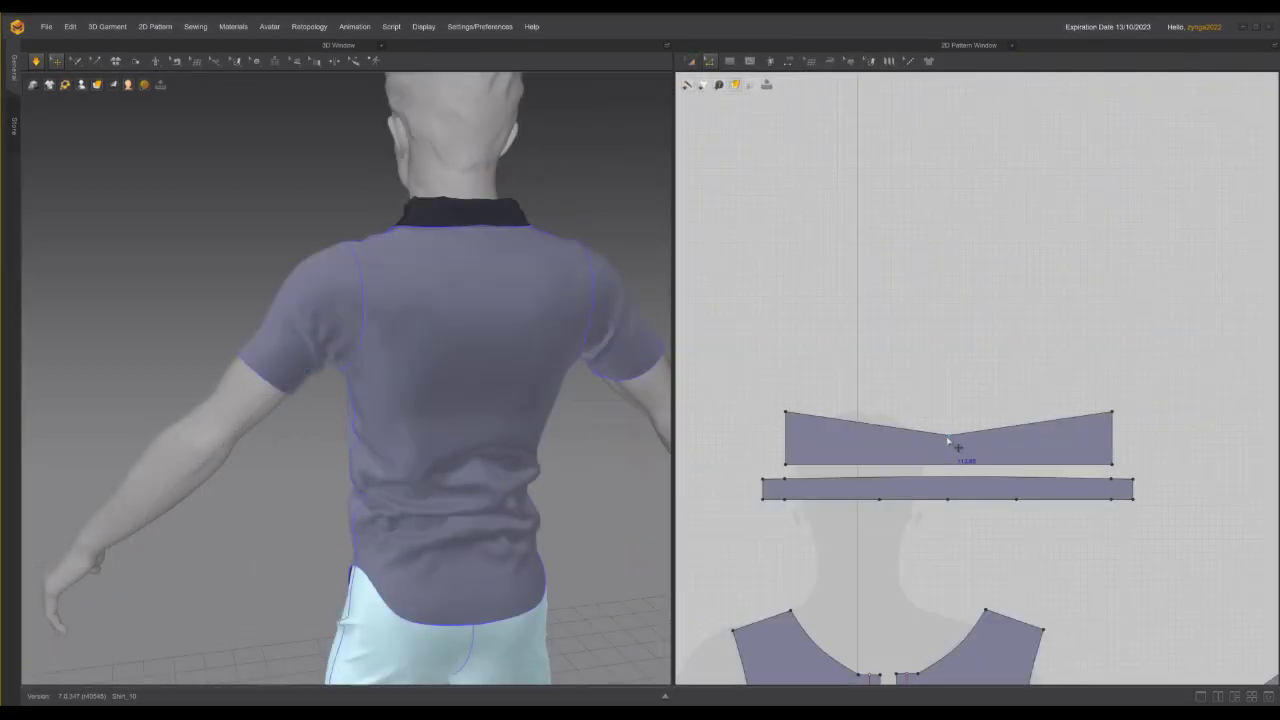
# Convert the collar's centre notch point to a curve point so the V edge becomes smooth
pyautogui.rightClick(950, 439)
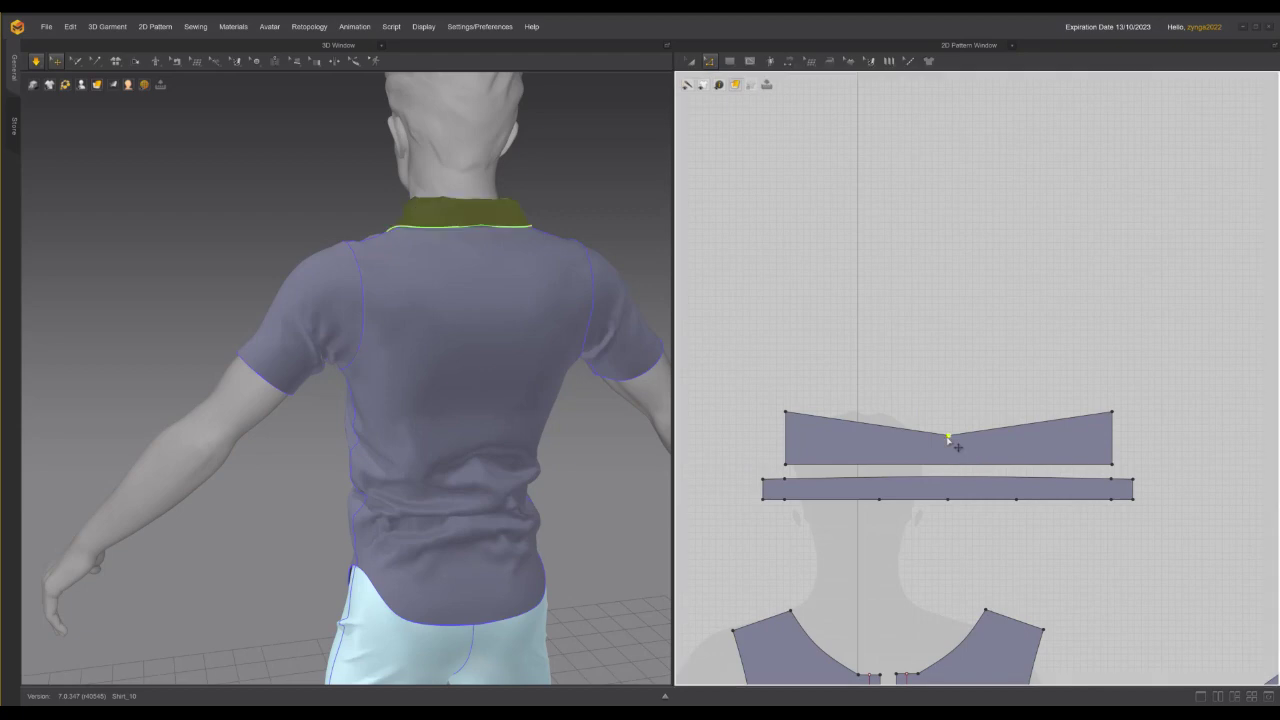
pyautogui.click(994, 480)
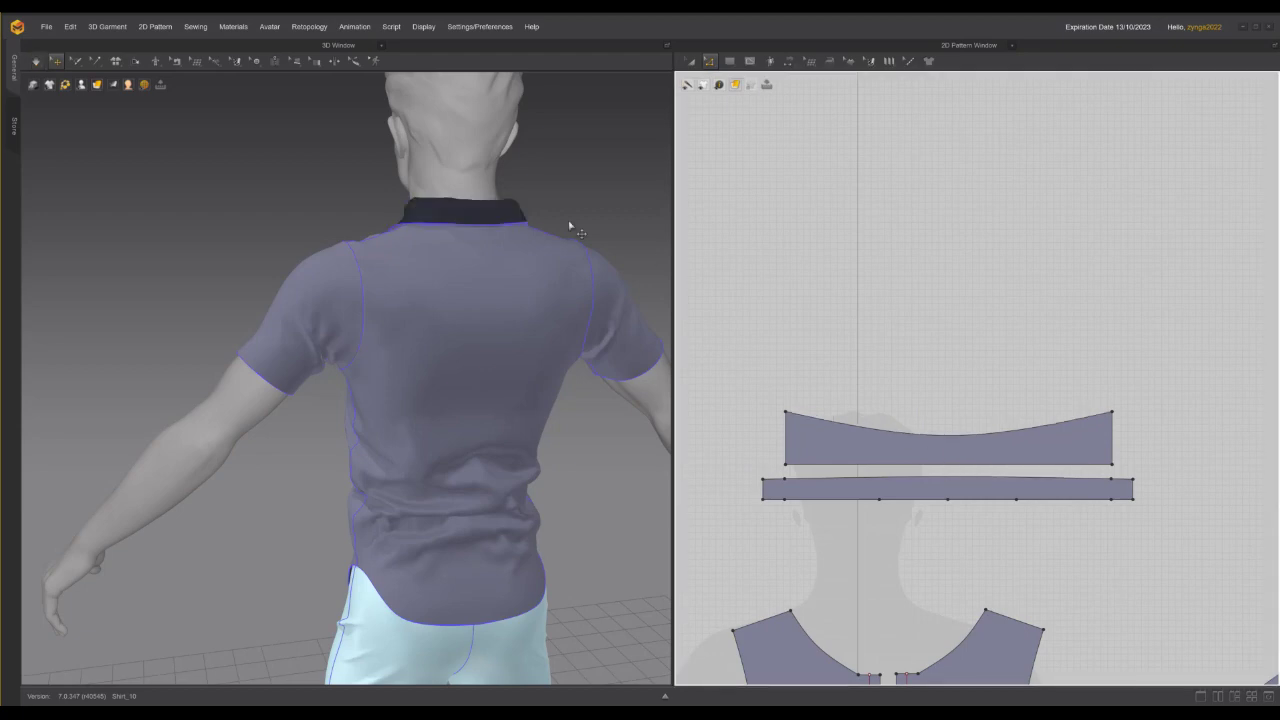
pyautogui.moveTo(566, 212); pyautogui.dragTo(193, 215, button='right')
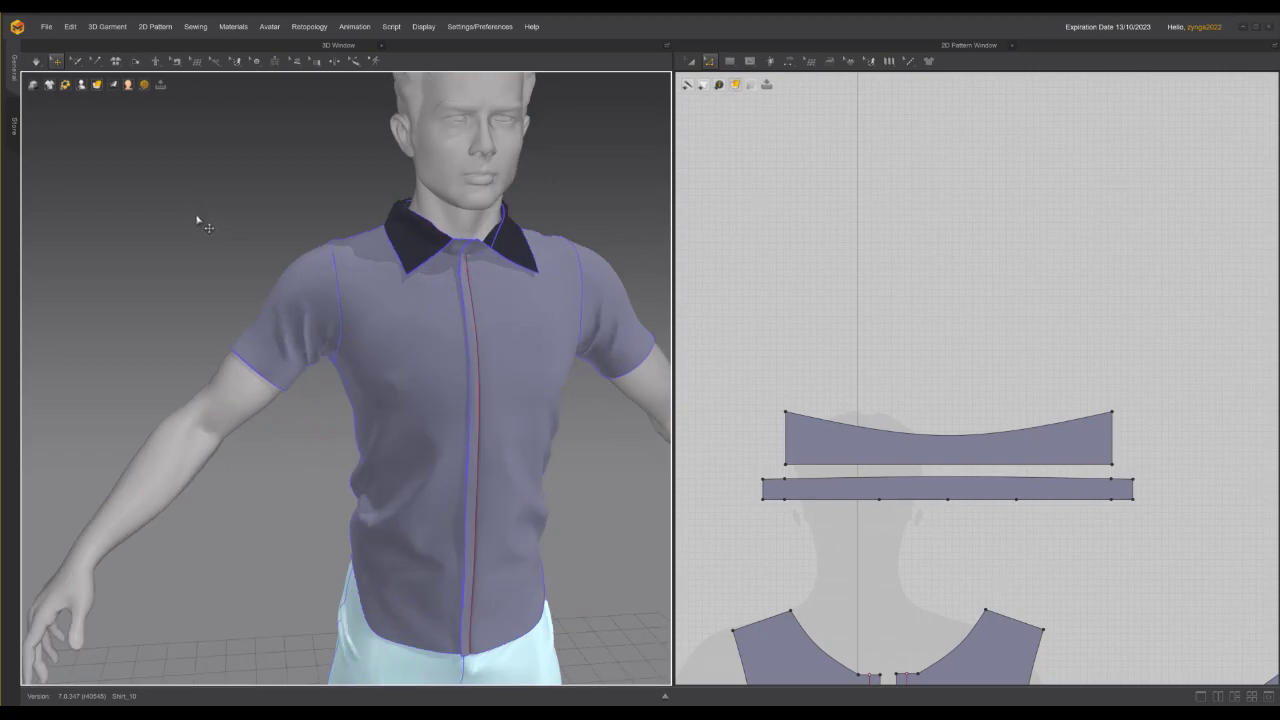